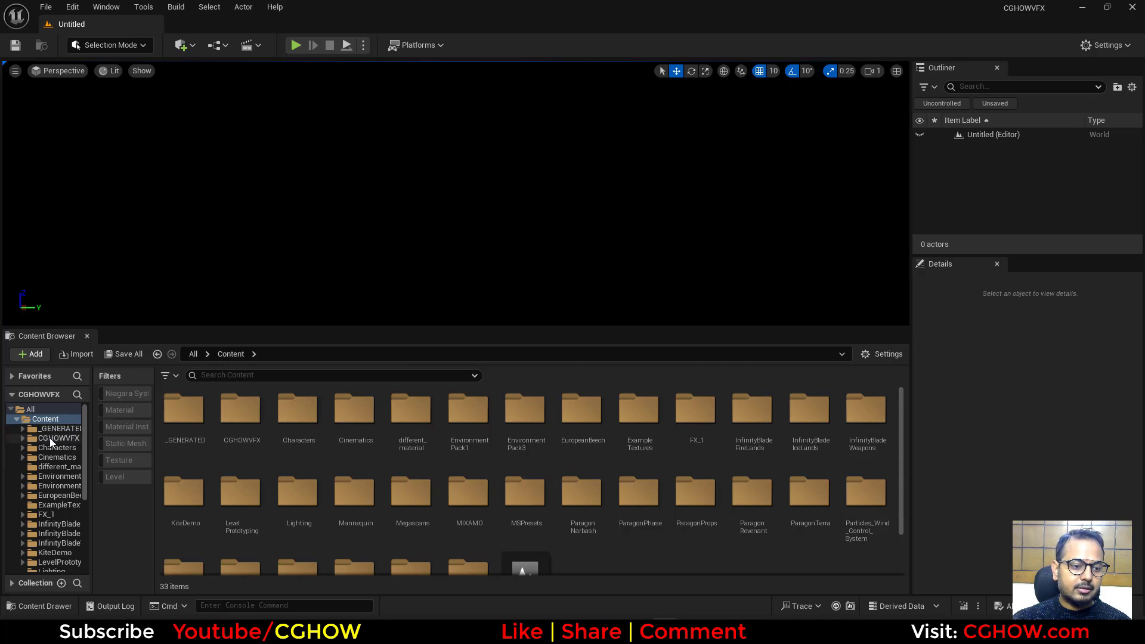
Create a folder named randomize inside the CGHOWVFX content folder
right_click(51, 442)
click(90, 172)
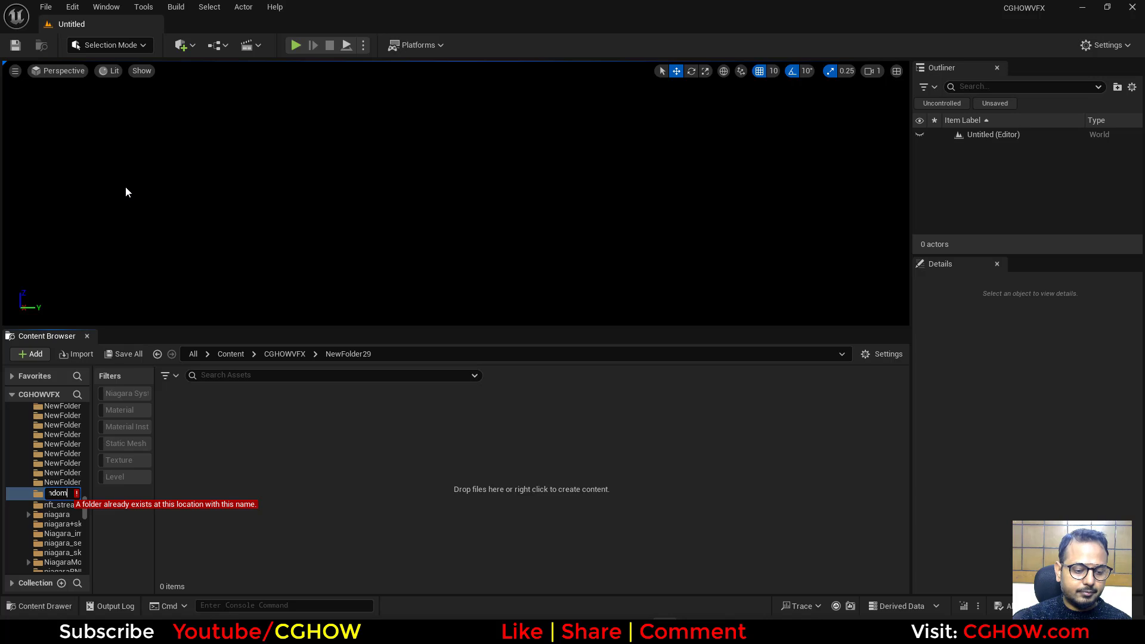
key(Return)
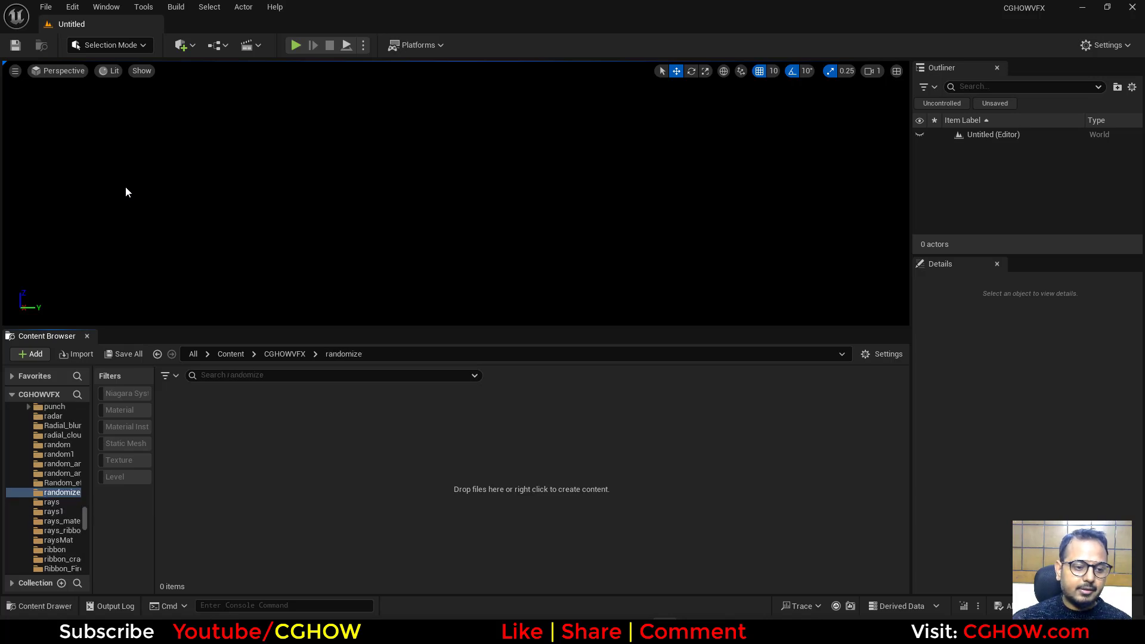
Create an empty Niagara system named NS_Random in the randomize folder
right_click(338, 497)
click(394, 187)
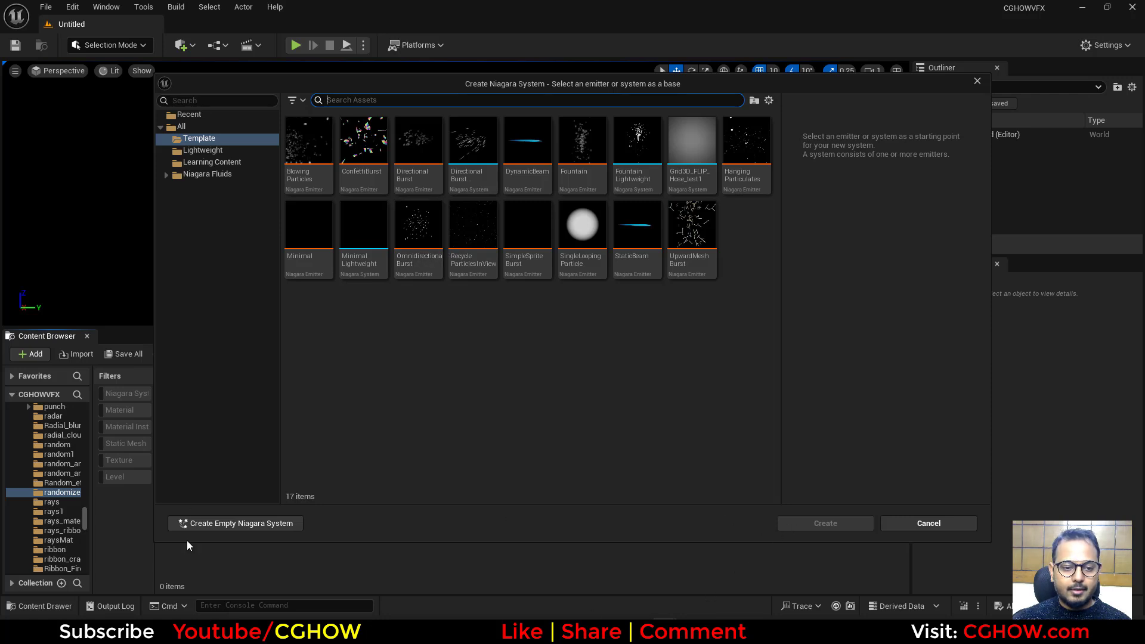
click(222, 525)
text(NS_Random)
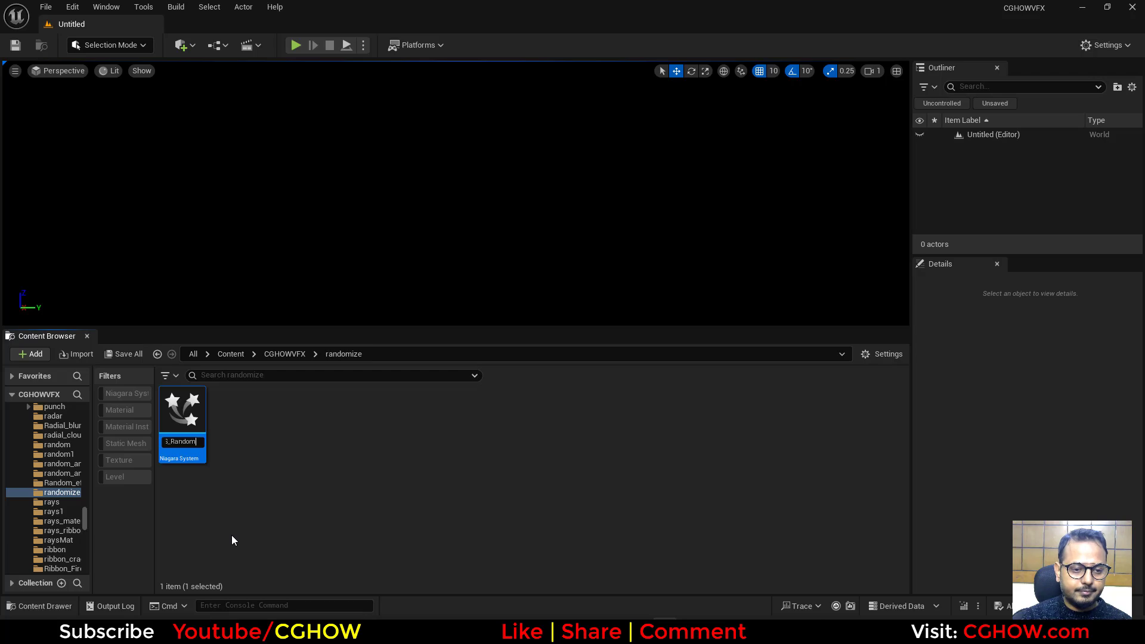
key(Return)
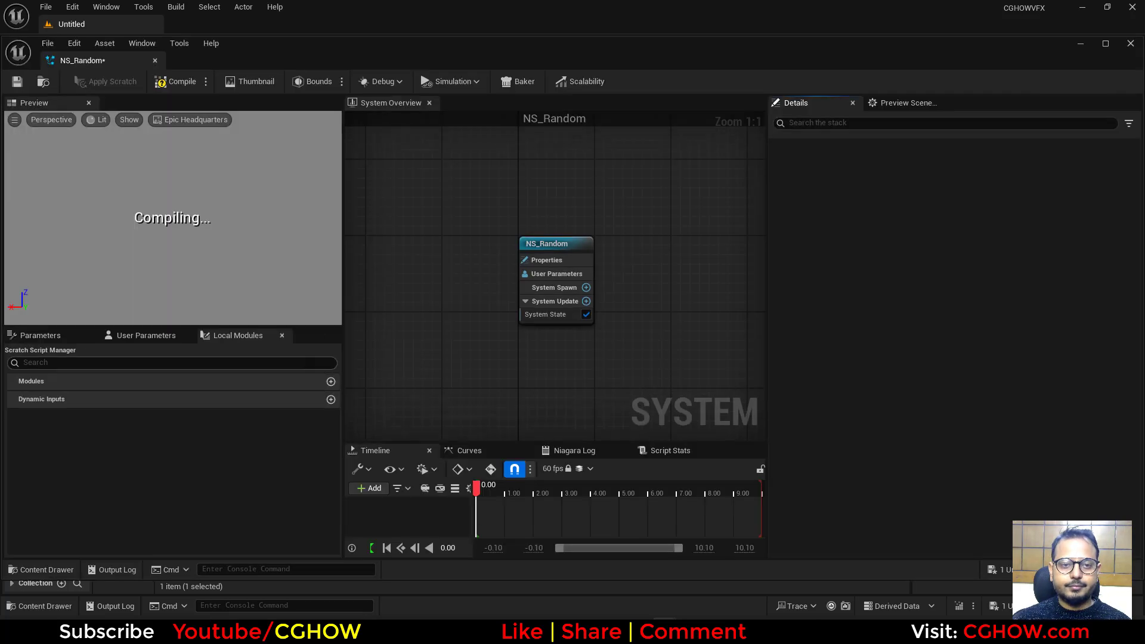
Open NS_Random in the Niagara editor and add an emitter based on the Fountain template
right_drag(545, 292, 524, 259)
drag(95, 60, 243, 25)
right_drag(678, 171, 560, 172)
right_click(515, 159)
click(560, 184)
click(373, 226)
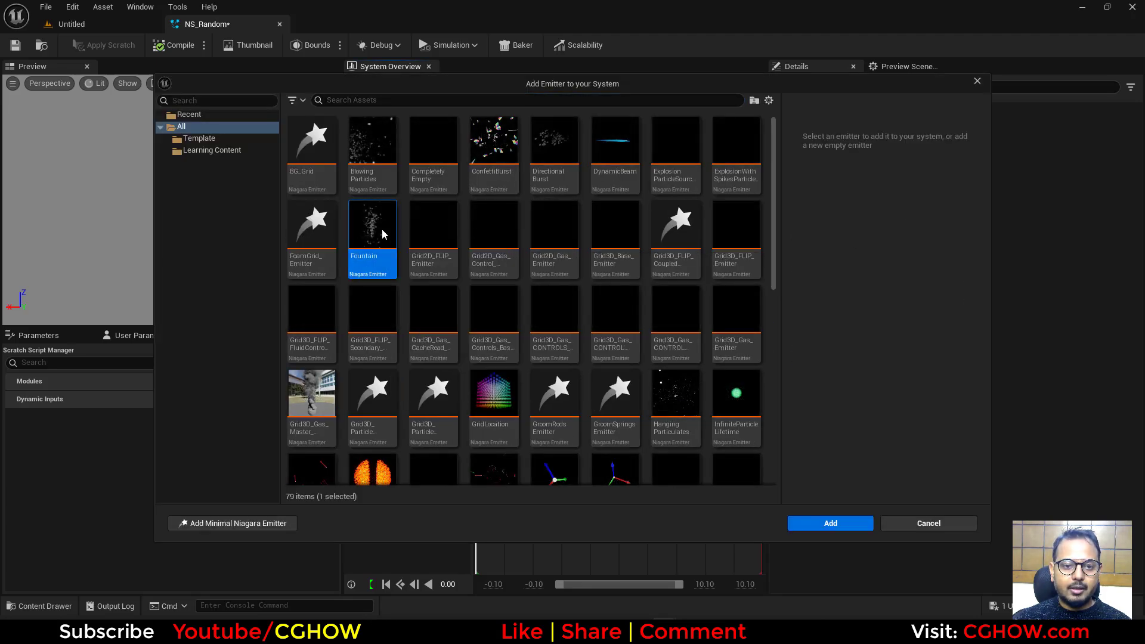
click(821, 528)
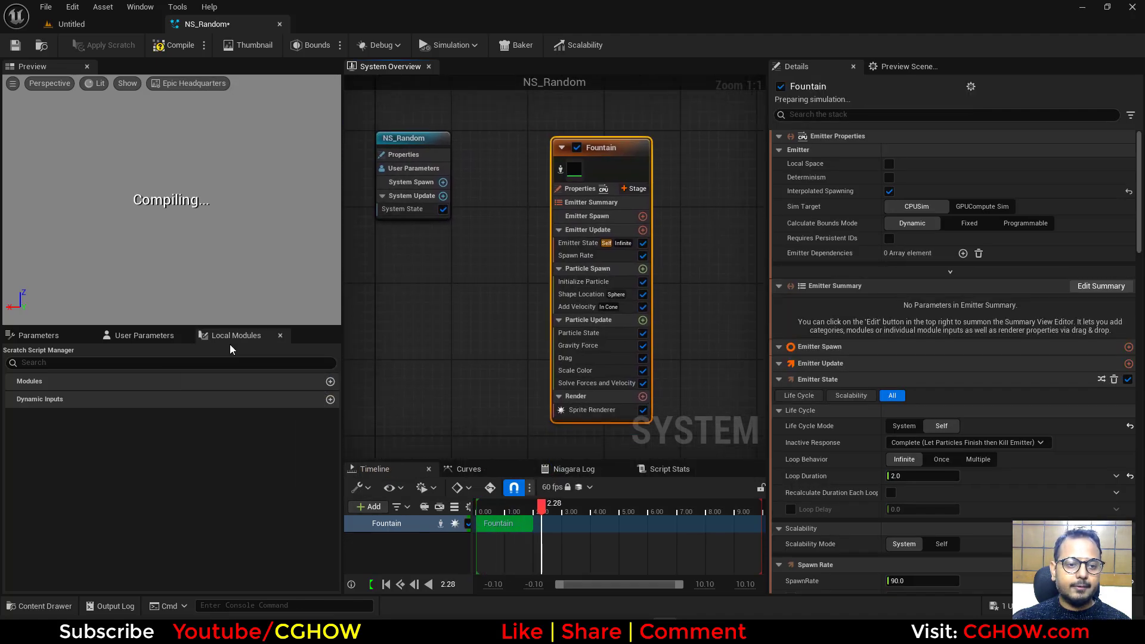
Enlarge the particle preview and switch its scene profile to Grey Wireframe
drag(192, 327, 192, 378)
click(187, 84)
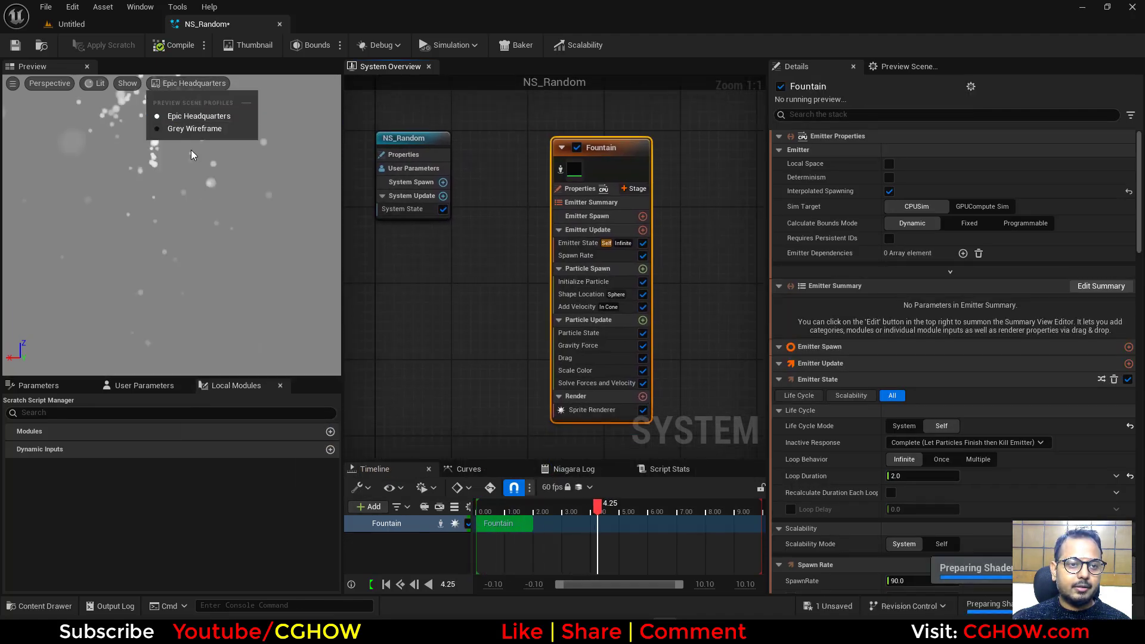
click(206, 132)
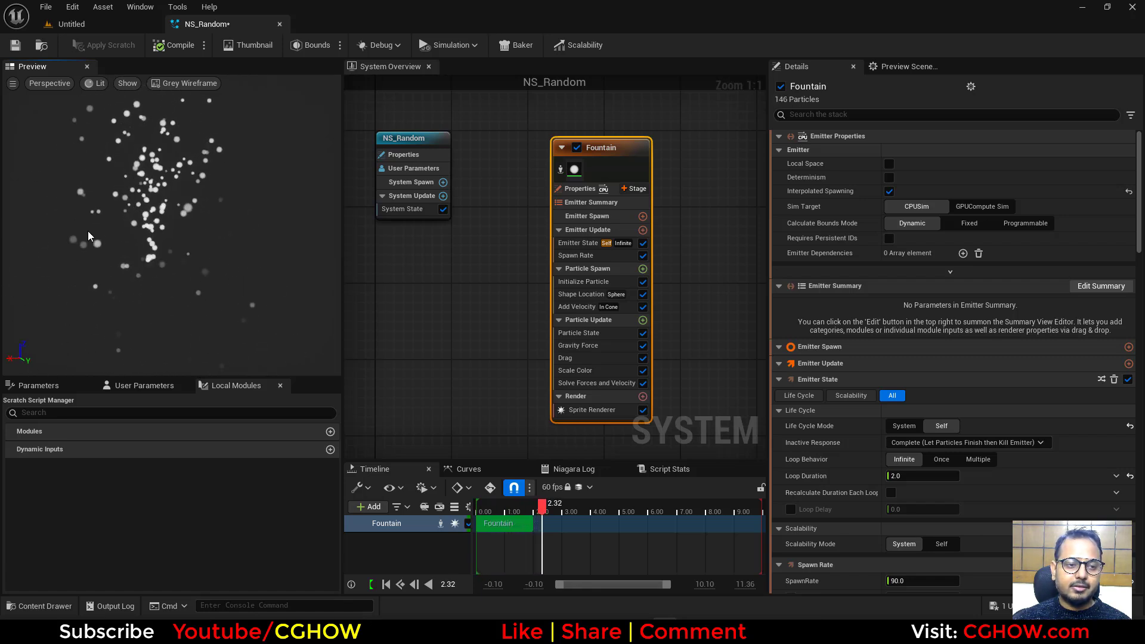
Delete the Scale Color, Drag, Gravity Force, Add Velocity and Shape Location modules from the Fountain emitter
right_drag(497, 359, 442, 341)
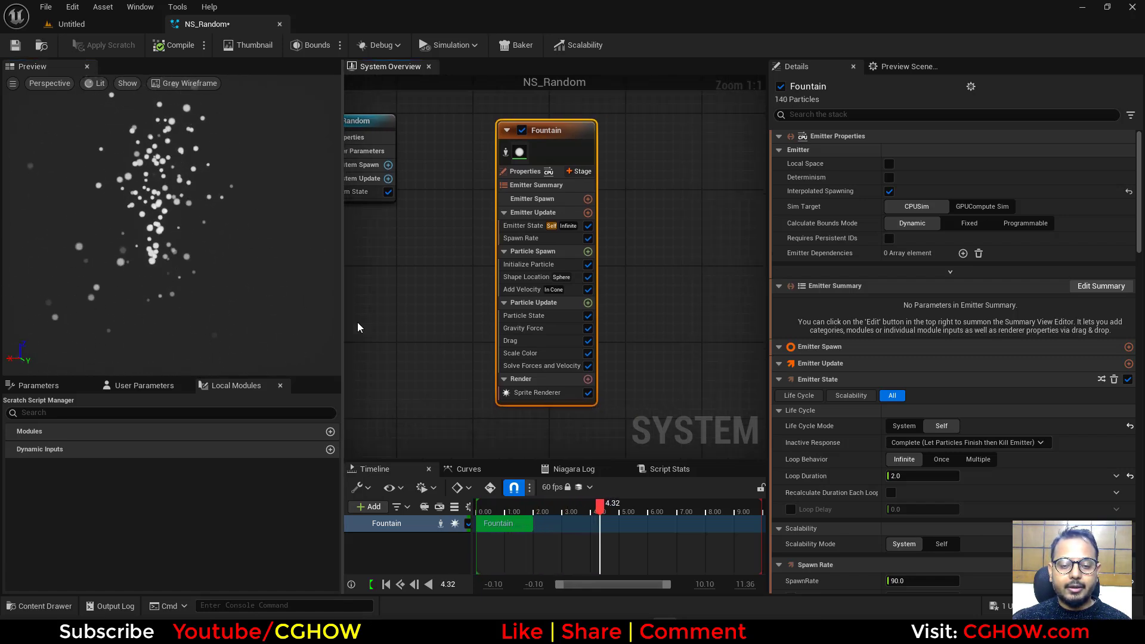
click(514, 355)
ctrl+click(524, 340)
ctrl+click(531, 328)
ctrl+click(526, 290)
key(Delete)
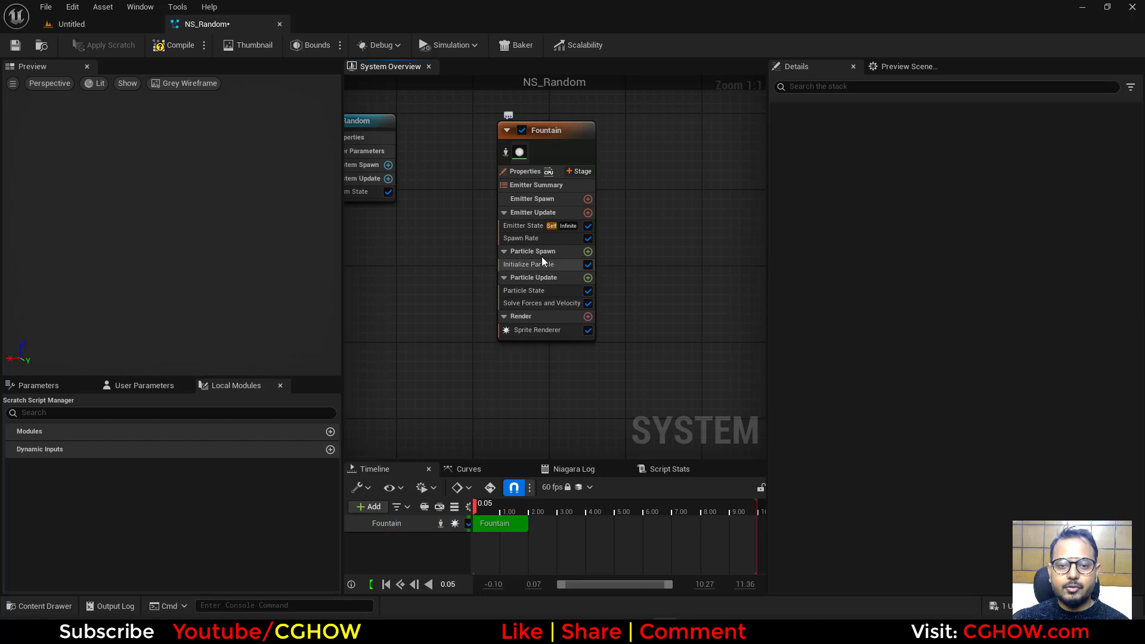
Replace the Spawn Rate module with Spawn Burst Instantaneous and set its Spawn Count to 20
click(525, 238)
click(588, 212)
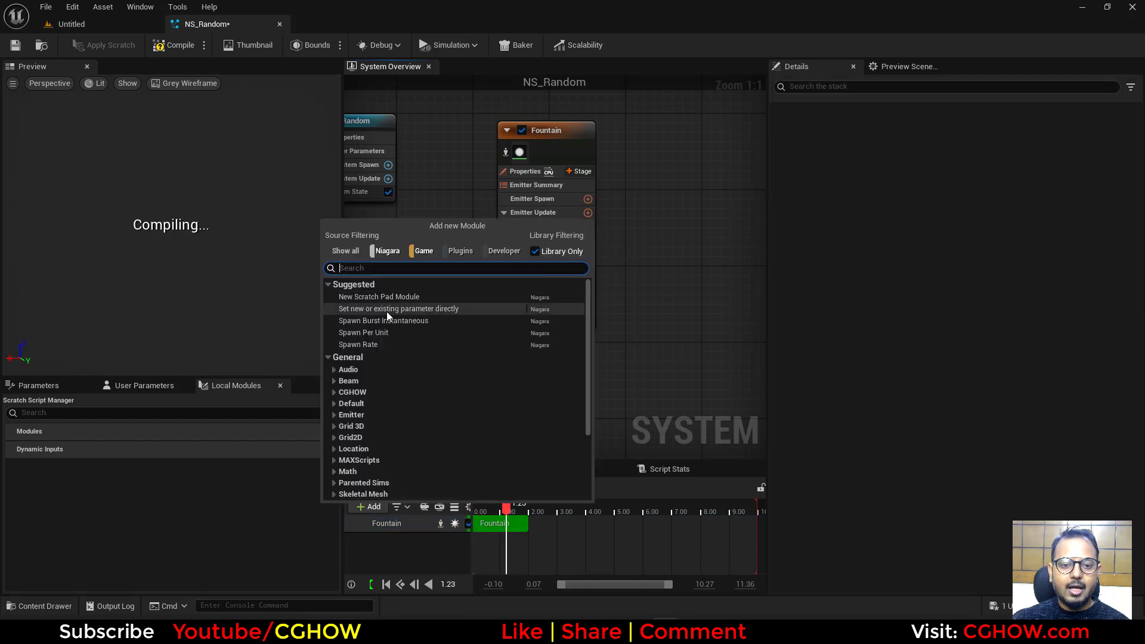
click(384, 320)
click(921, 154)
text(20)
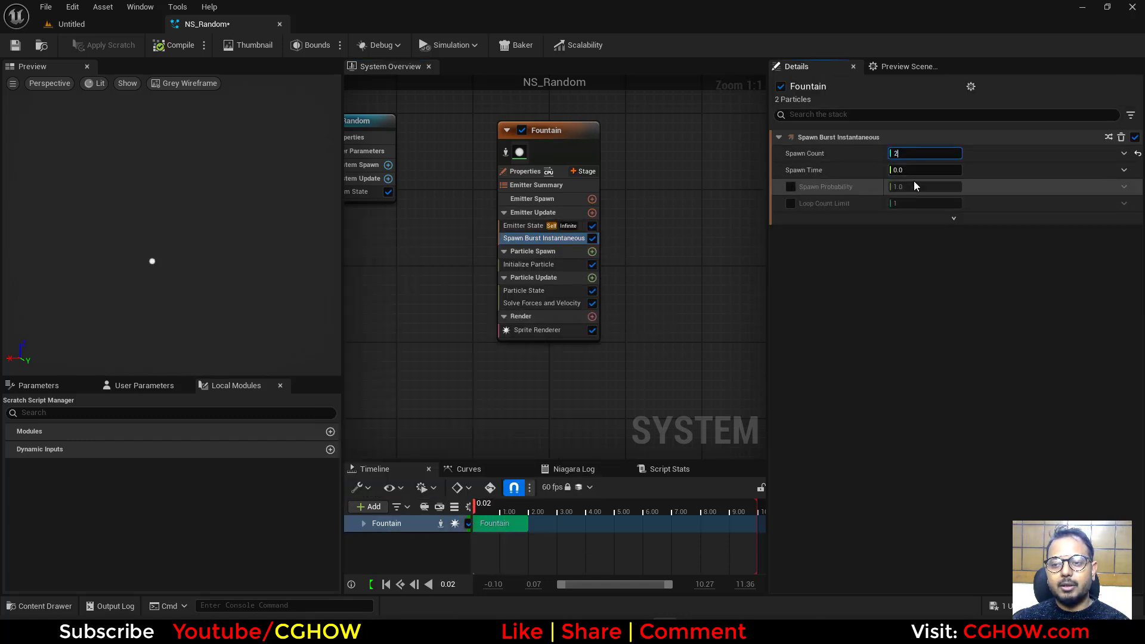
Set the emitter's Loop Behavior to Once and disable killing particles when their lifetime has elapsed
click(525, 227)
click(931, 217)
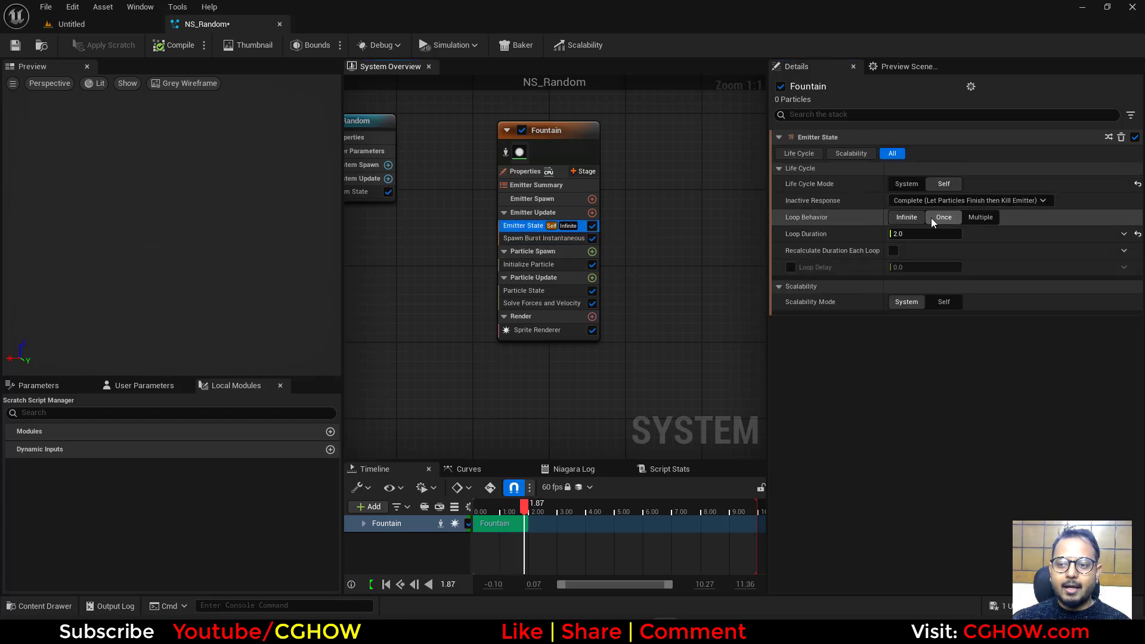
click(554, 291)
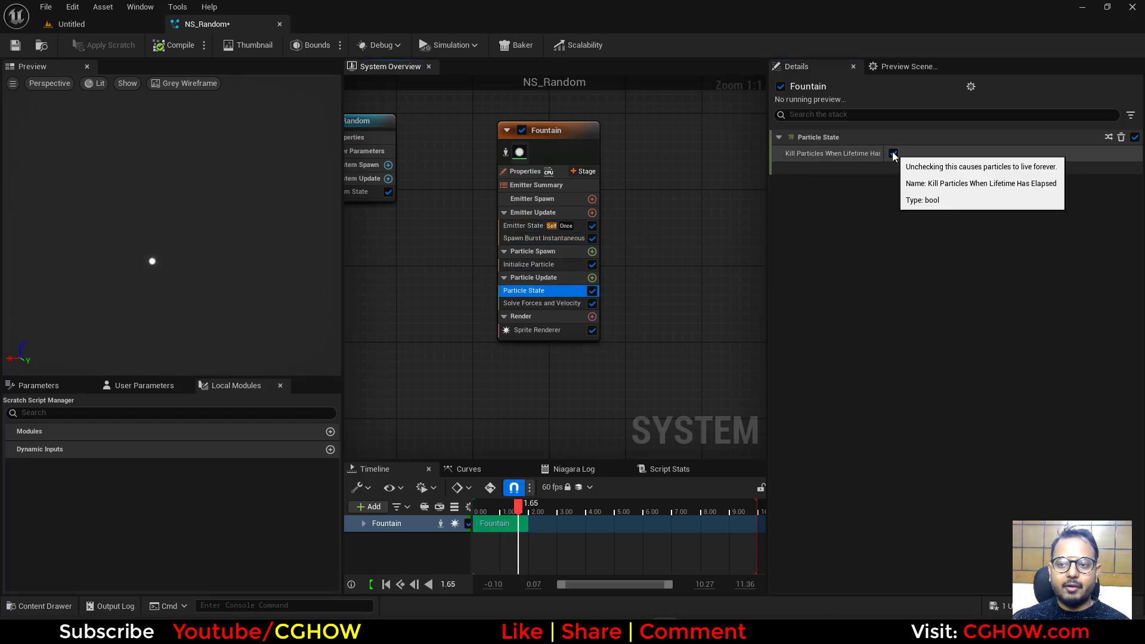
click(894, 154)
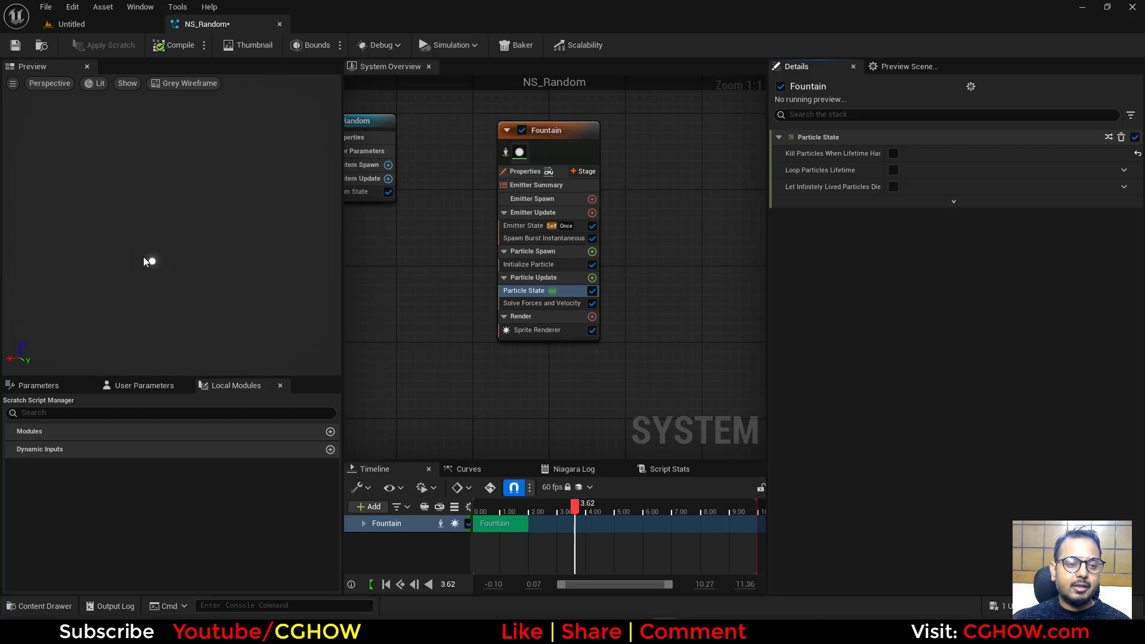
Enable Position Offset in Initialize Particle and drive it with a Make Vector dynamic input
click(517, 266)
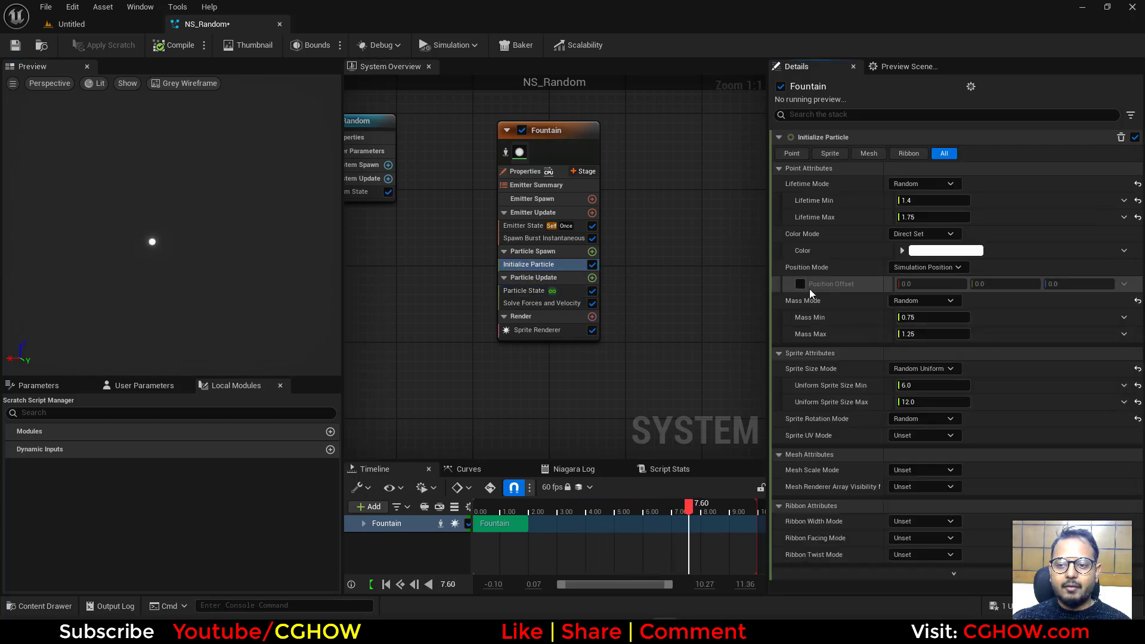
click(802, 284)
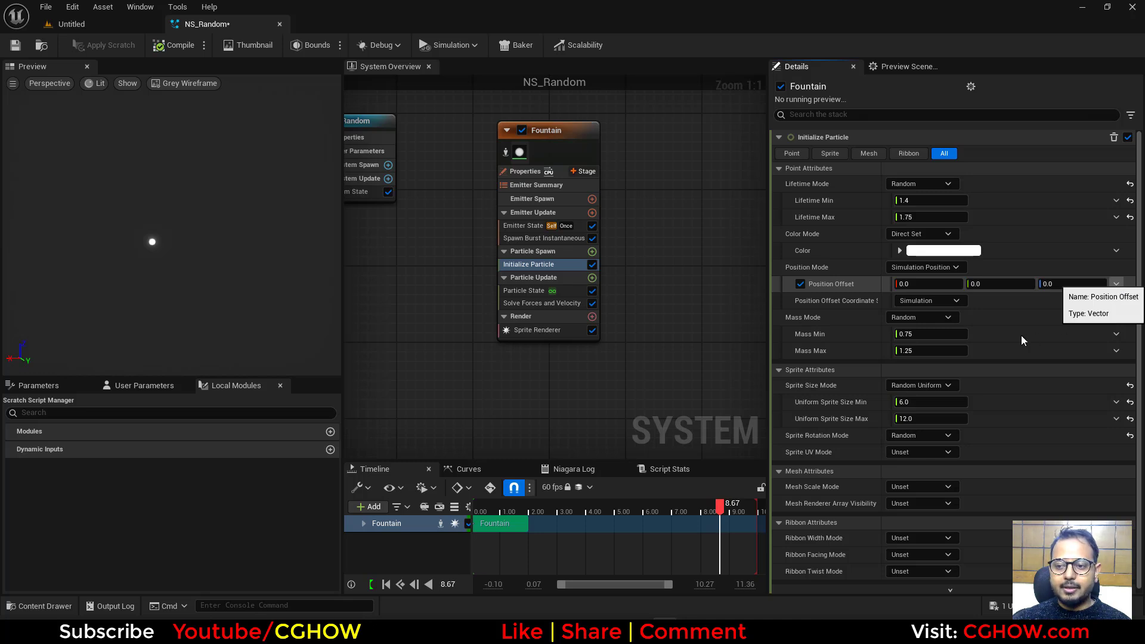
text(make)
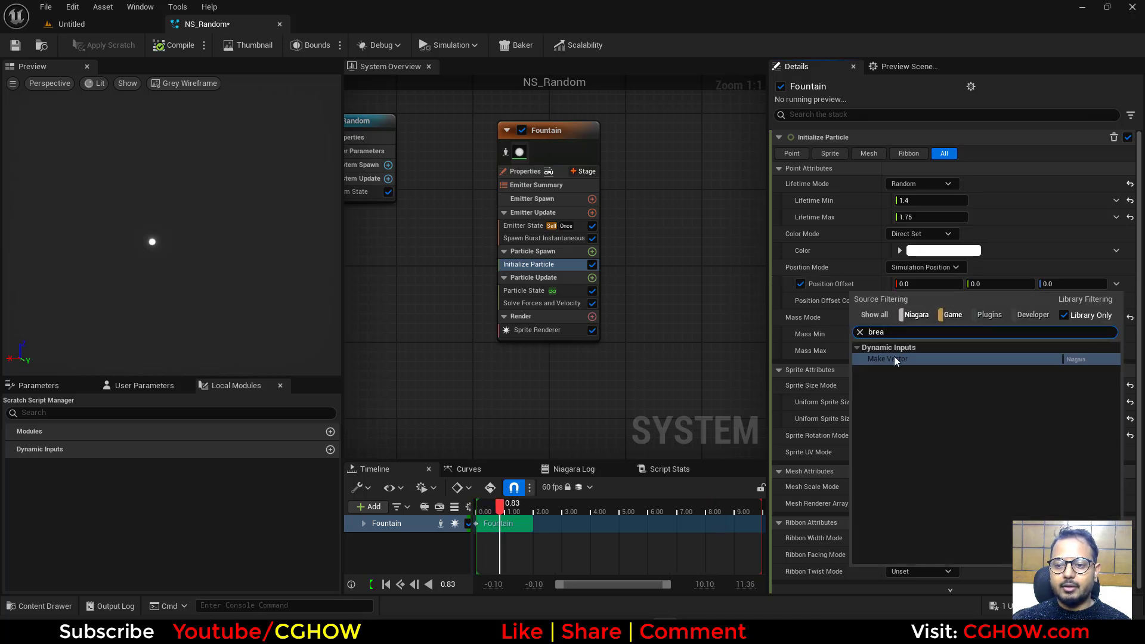
click(894, 358)
Drive the offset's X component with Return Normalized Exec Index and set the Normalized Index Scale to about 231
click(1117, 302)
text(exe)
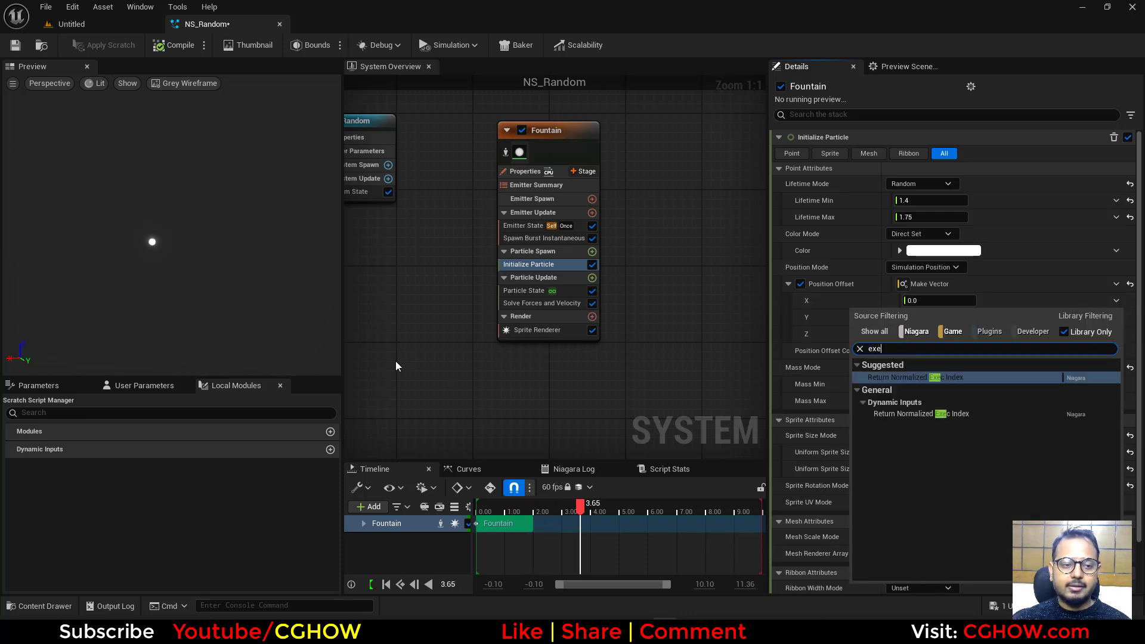
click(919, 377)
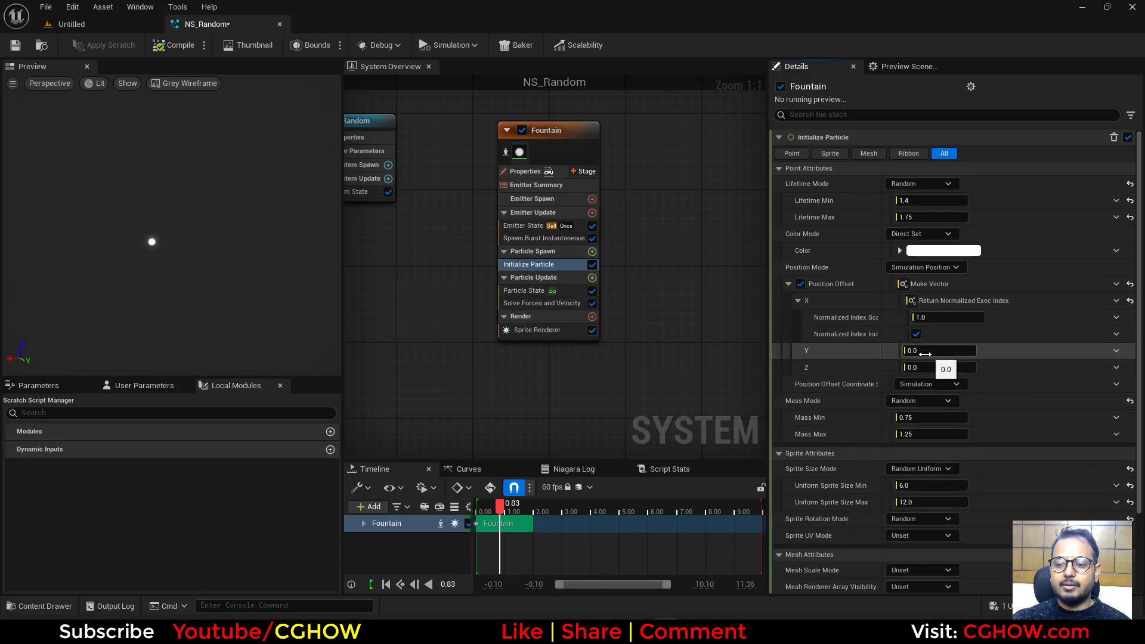
drag(924, 318, 966, 319)
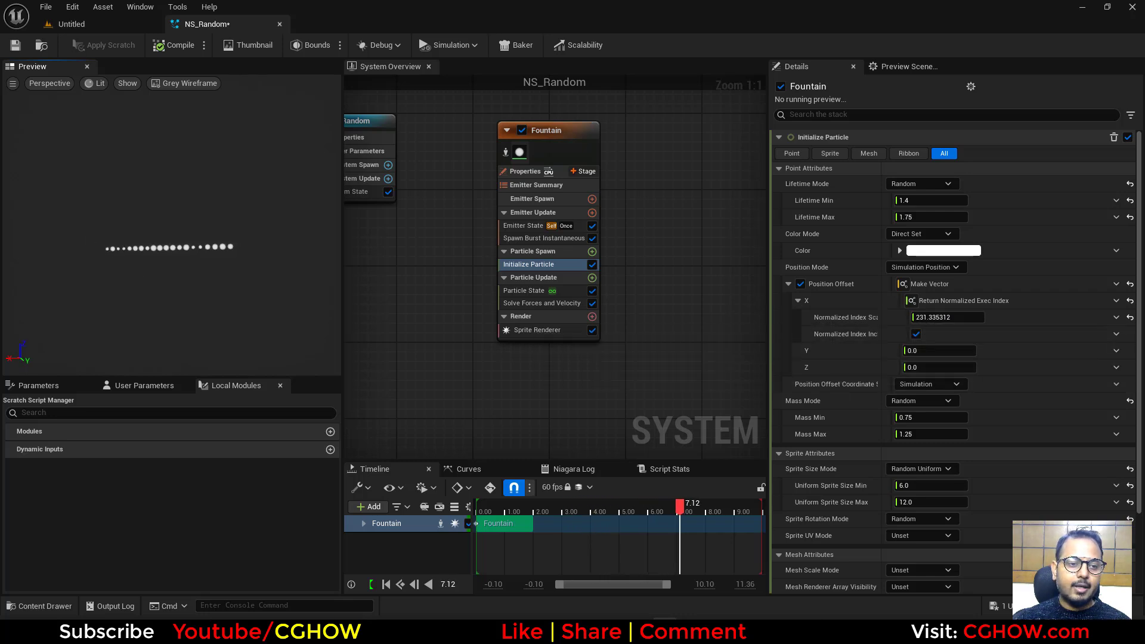
scroll(164, 269, up, 5)
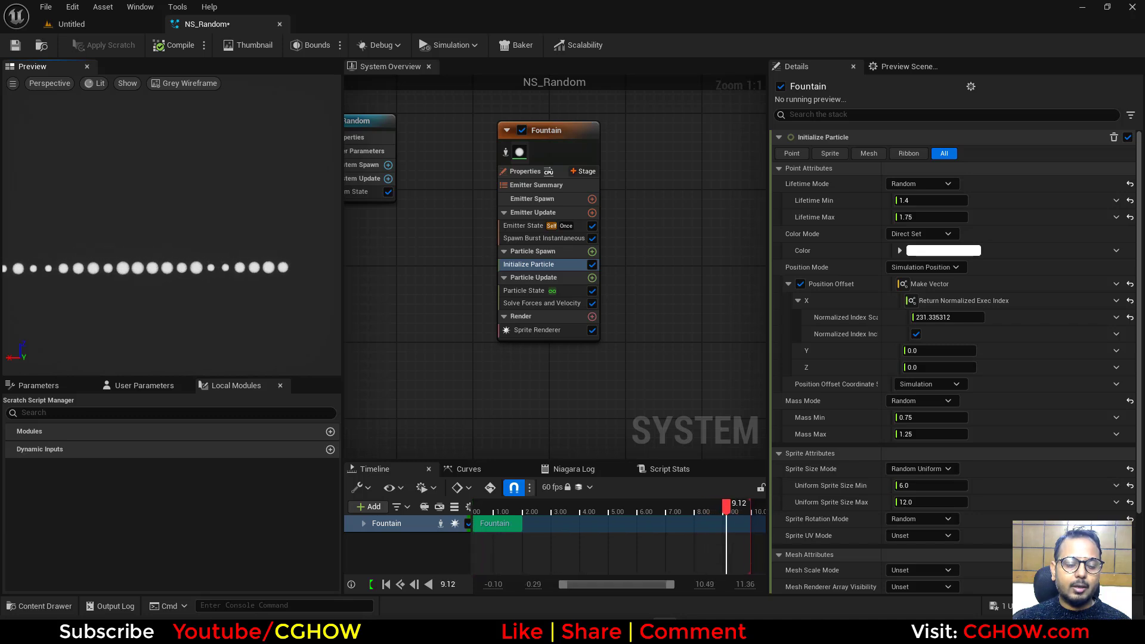
scroll(164, 268, down, 2)
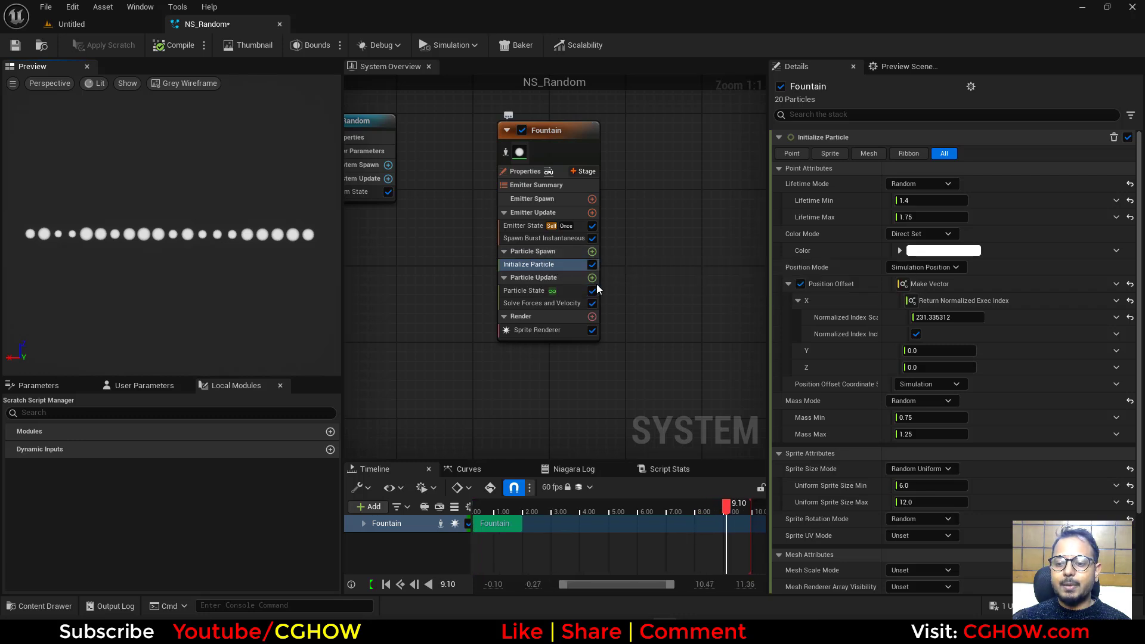
Set Sprite Size Mode to Uniform and Mass Mode to Unset / (Mass of 1) in Initialize Particle
scroll(936, 460, down, 3)
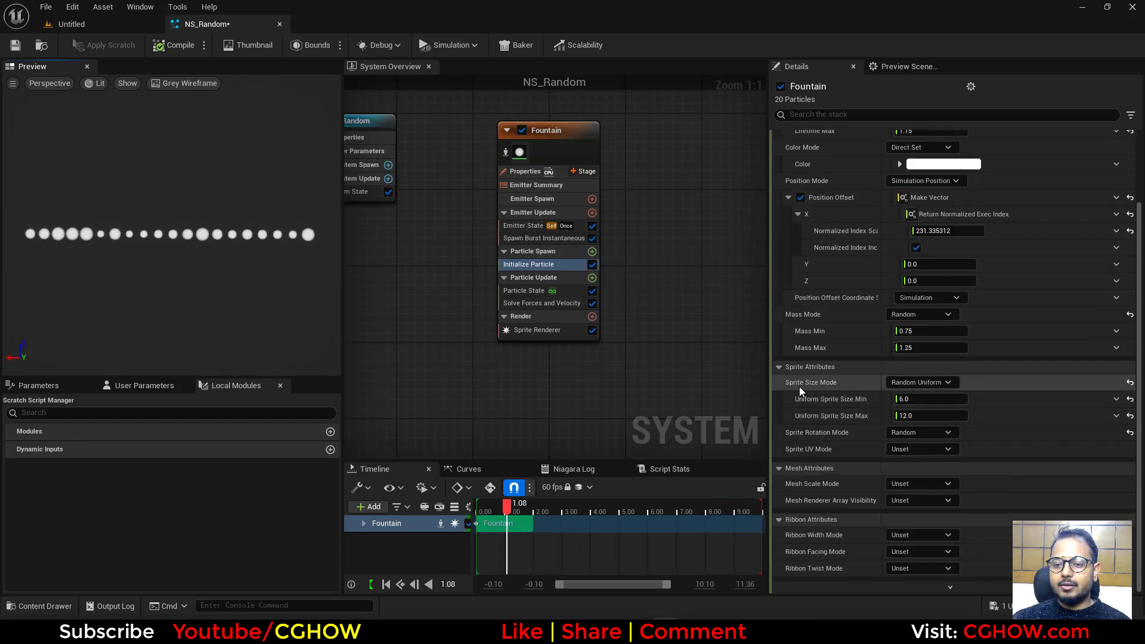
click(936, 384)
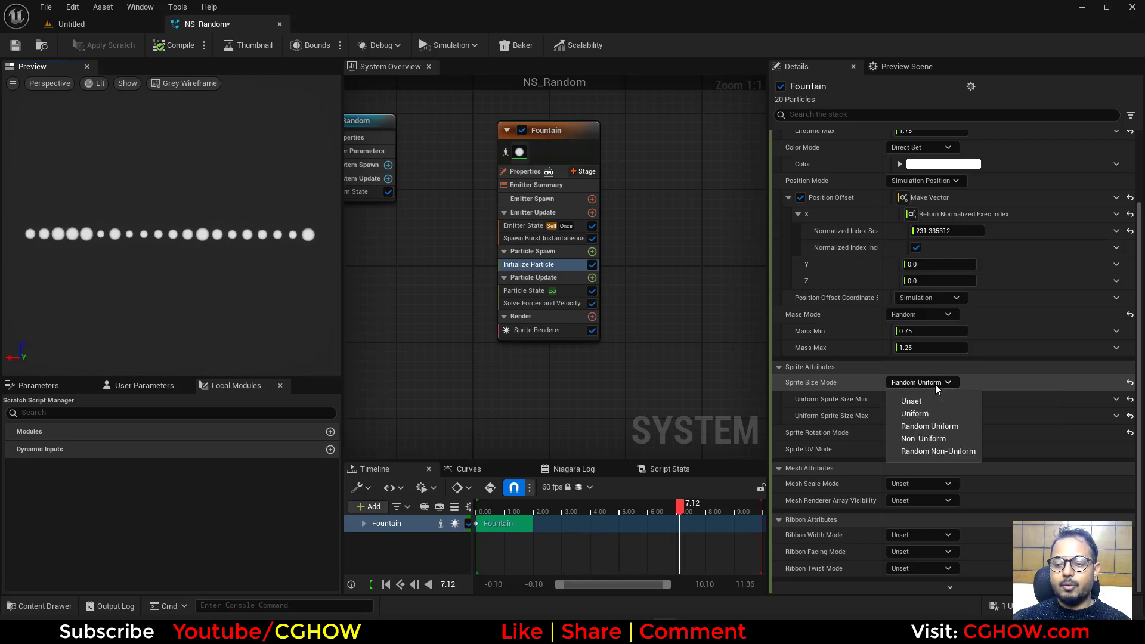
click(919, 414)
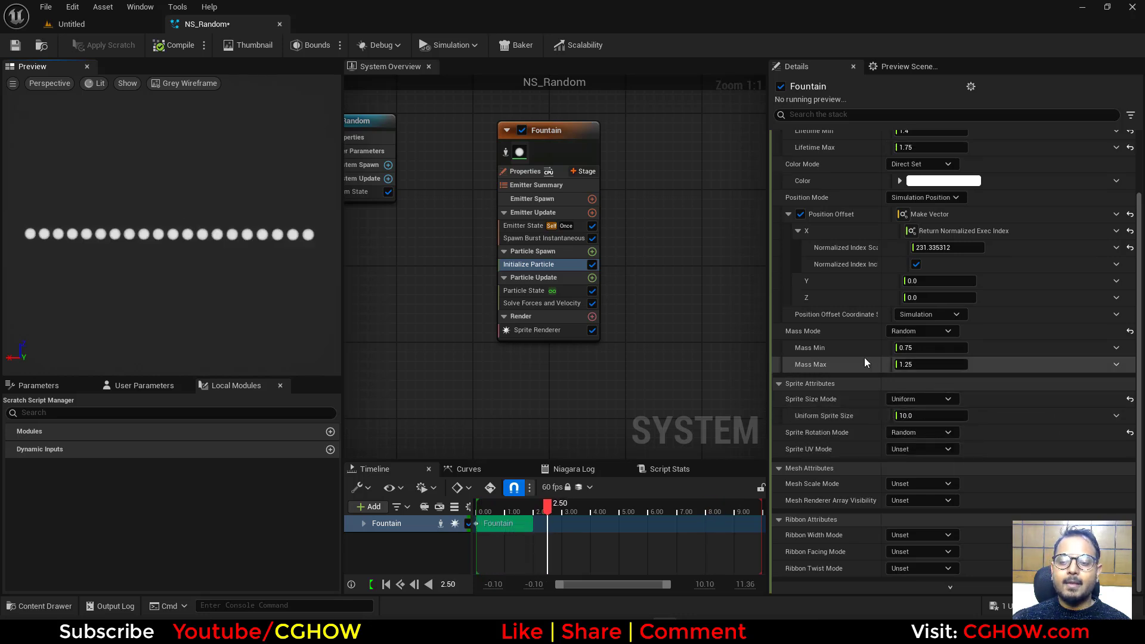
click(936, 333)
click(931, 350)
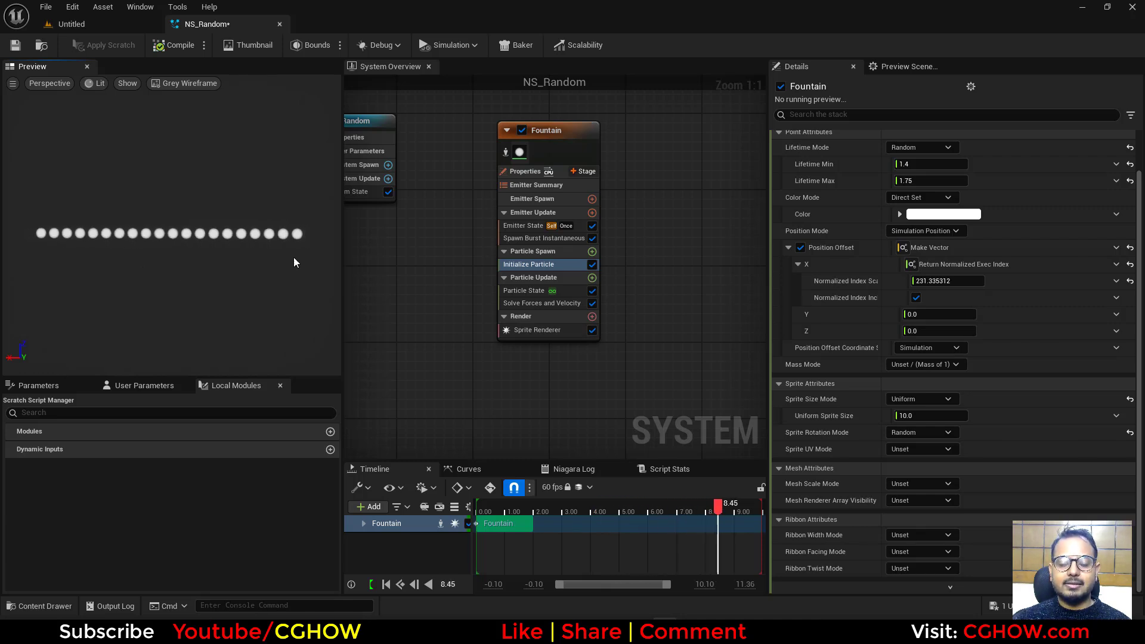
Try Random Uniform sprite sizing with a minimum of 0.1 and a maximum of about 10.3, then return to Uniform
click(932, 401)
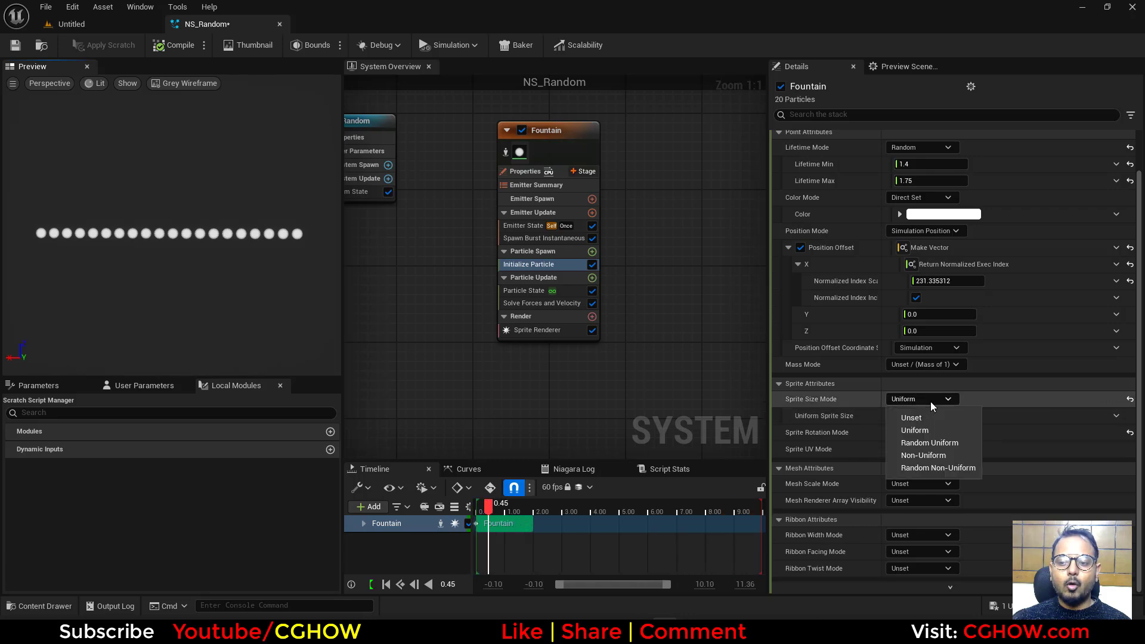
click(927, 443)
drag(924, 438, 916, 432)
click(915, 431)
text(5)
text(.1)
drag(922, 429, 948, 430)
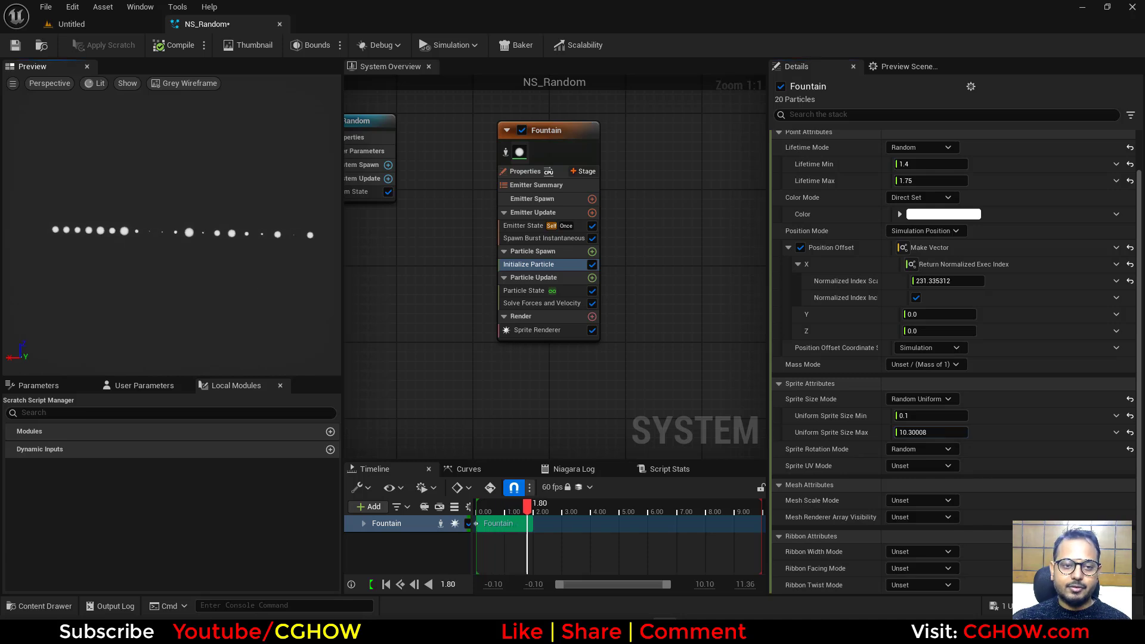
click(946, 399)
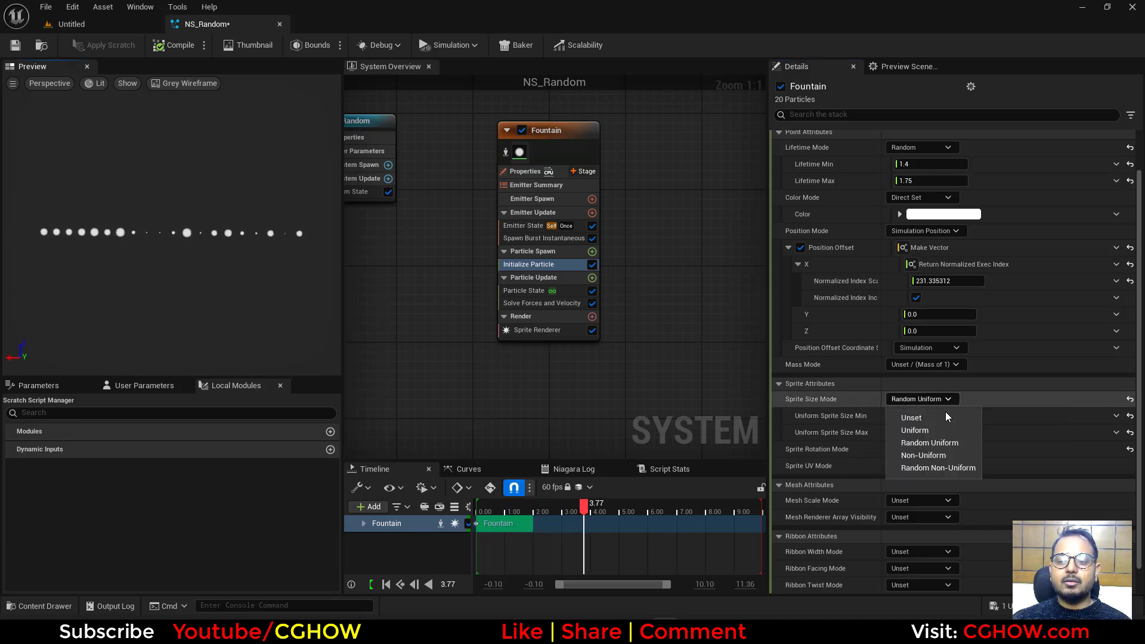
click(931, 434)
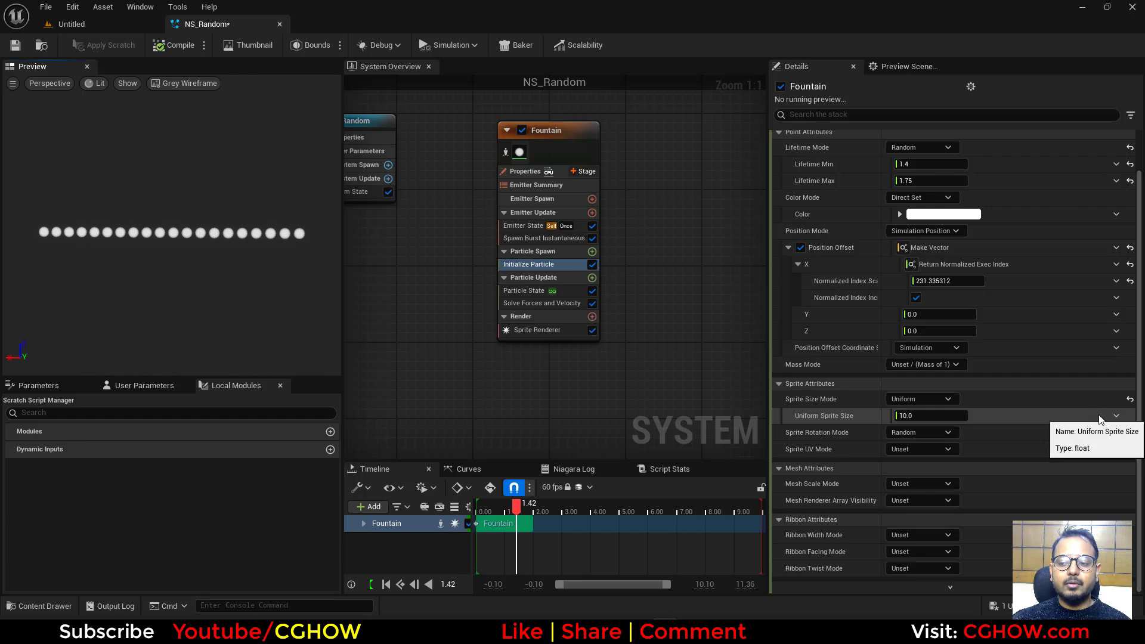
click(923, 399)
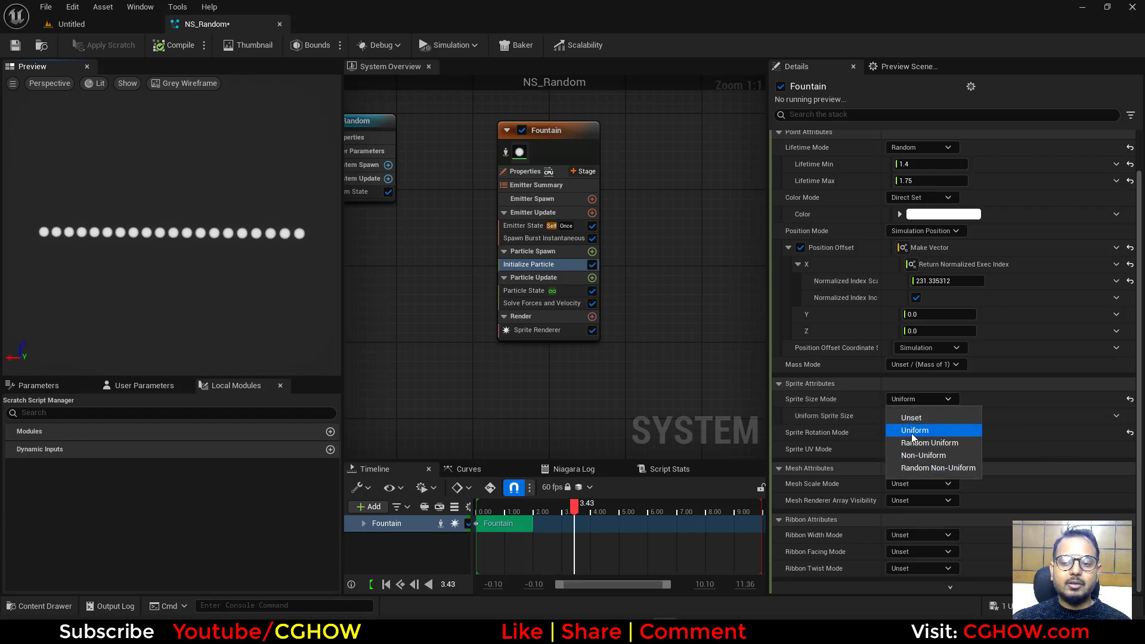
click(858, 422)
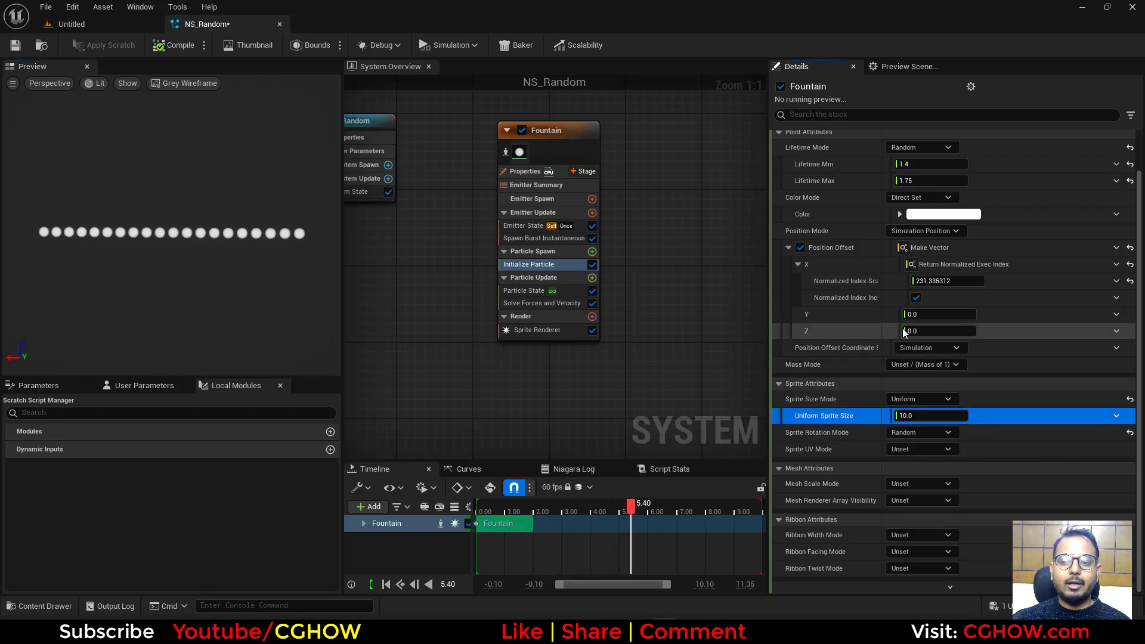
click(887, 331)
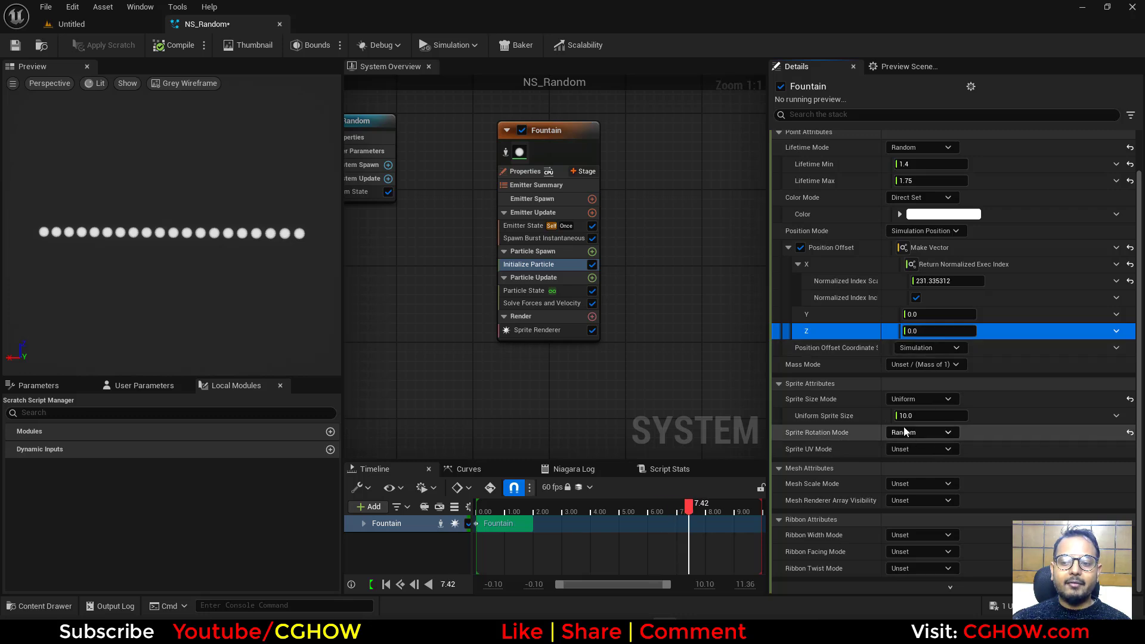
Try driving Uniform Sprite Size with a Random Range Float with a maximum of about 11.4
click(923, 400)
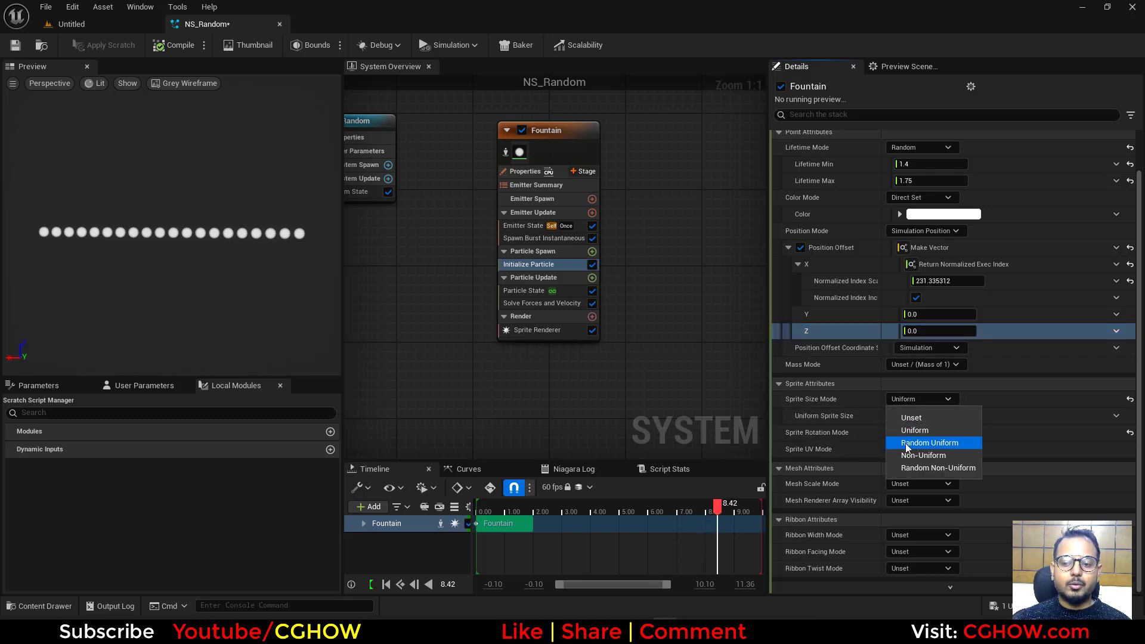
click(865, 434)
click(1116, 417)
text(uni)
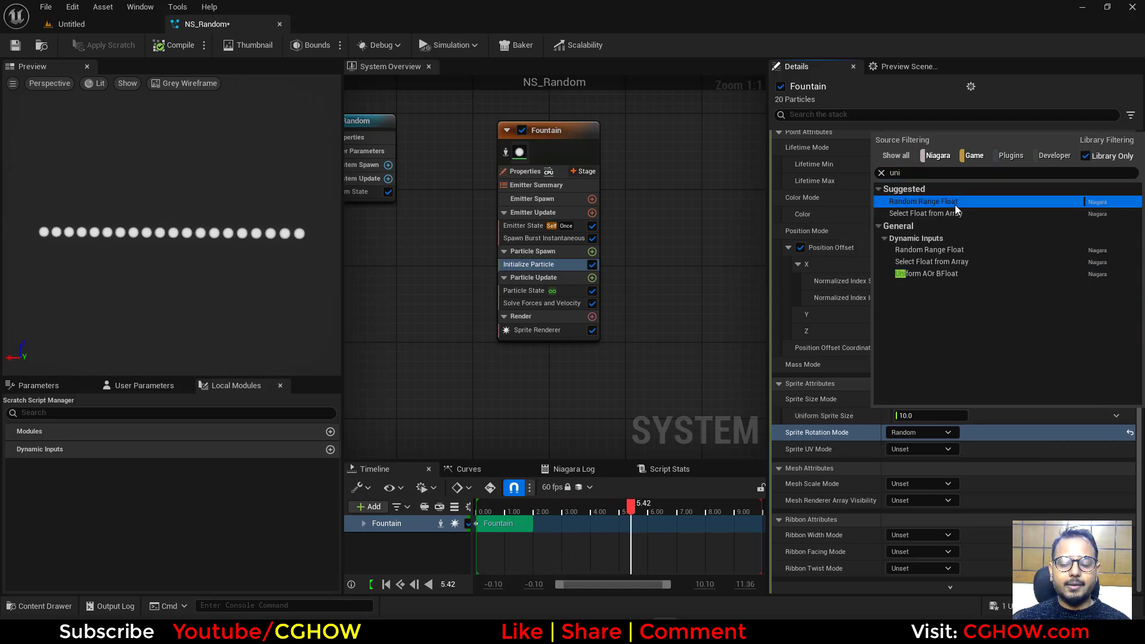
click(954, 202)
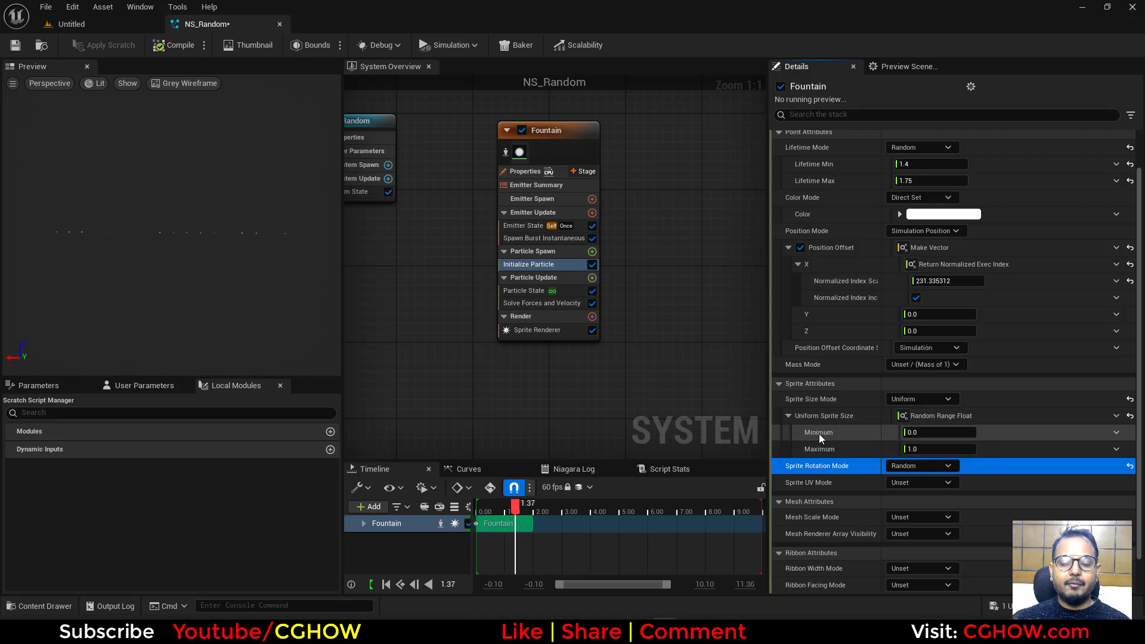
click(929, 448)
drag(937, 449, 966, 449)
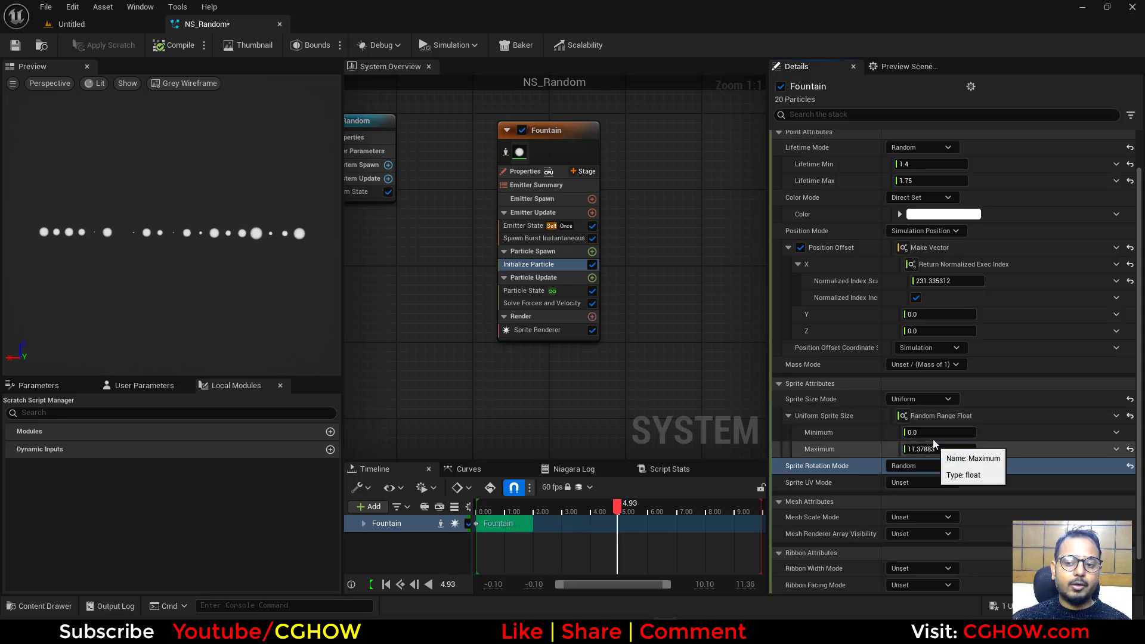
Keep Sprite Size Mode on Uniform and reset Uniform Sprite Size to its default, removing the Random Range Float
click(938, 401)
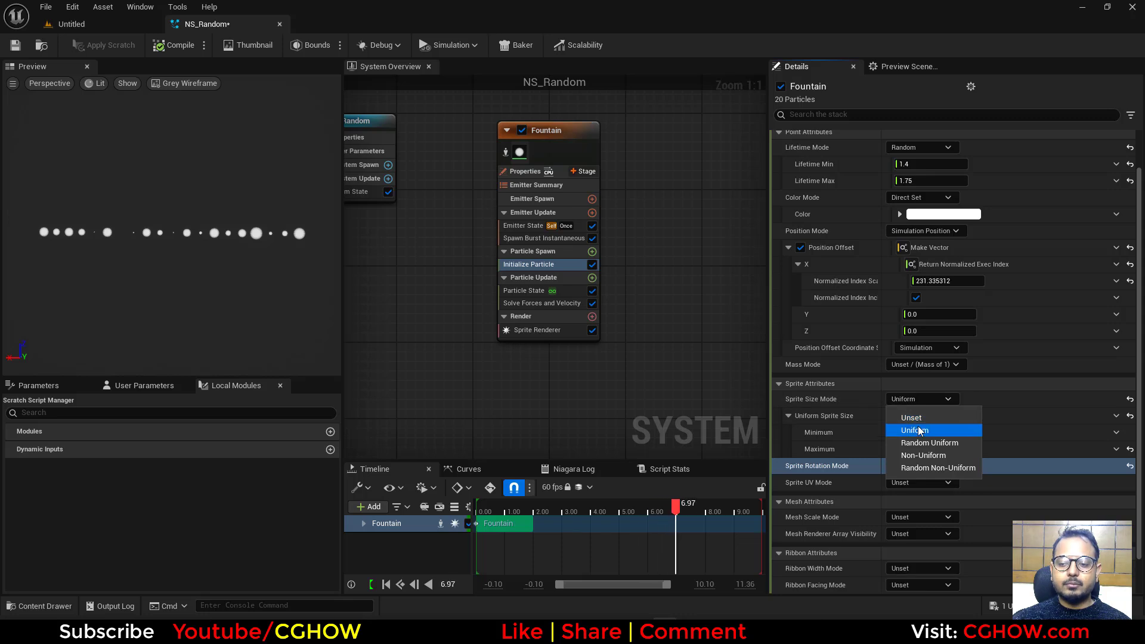
click(918, 426)
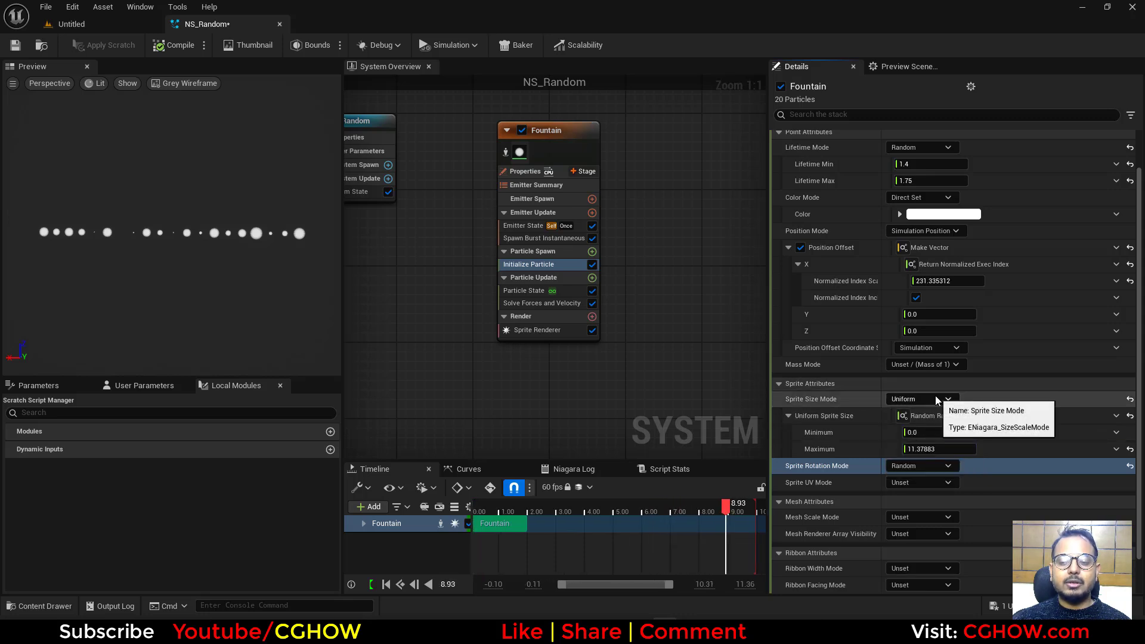
click(937, 400)
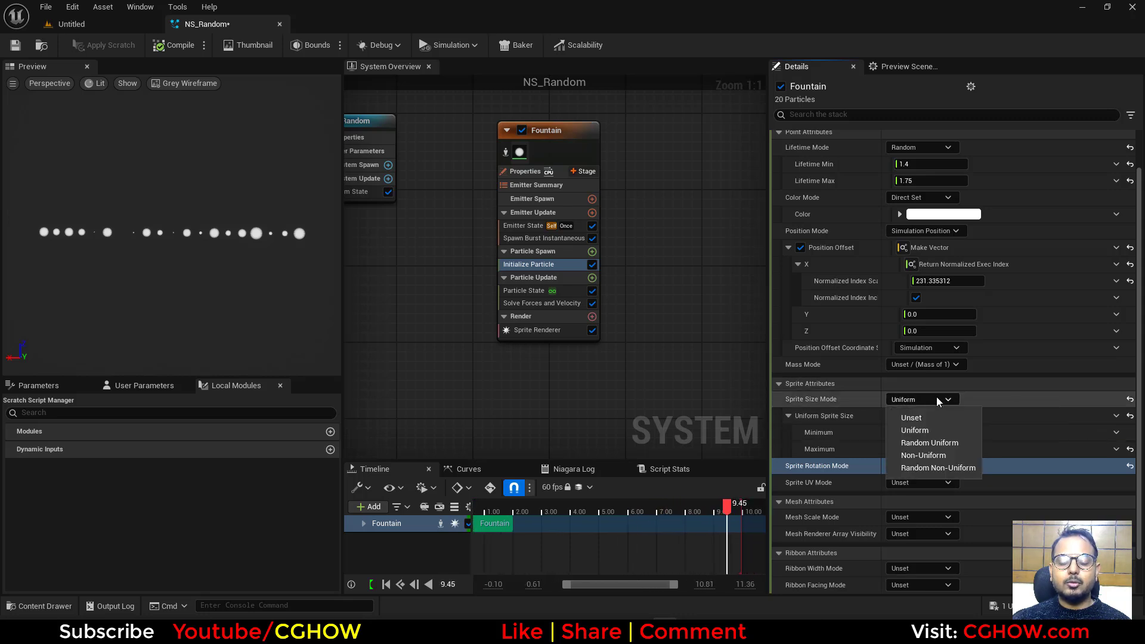
click(929, 431)
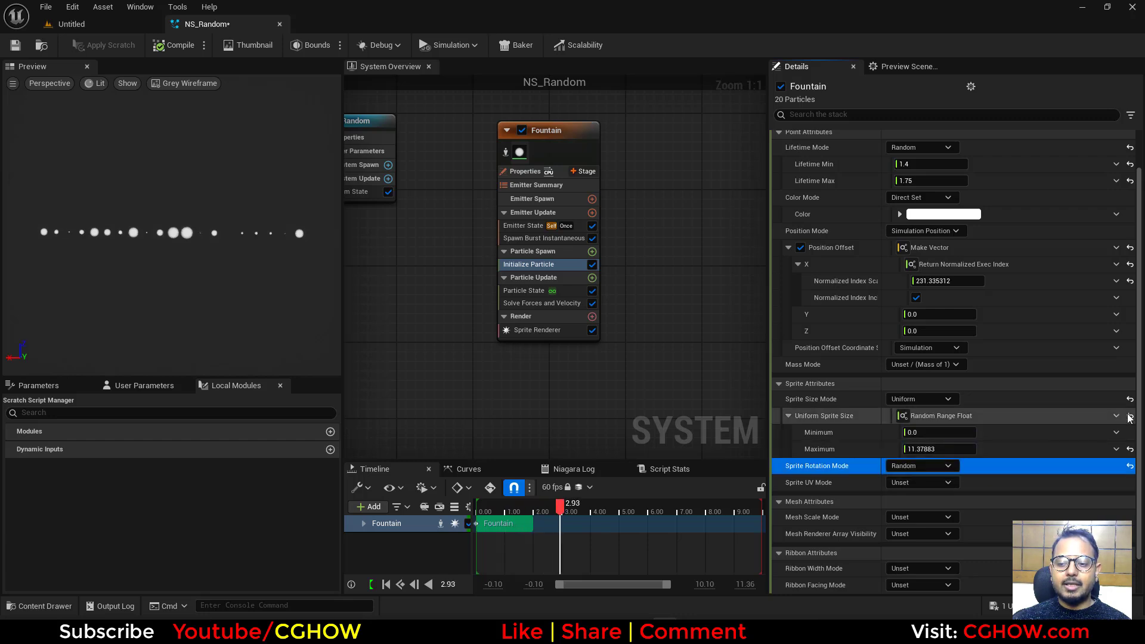
click(1130, 417)
Drive Uniform Sprite Size with Float from Curve and set its CurveIndex to Return Normalized Exec Index
click(1117, 417)
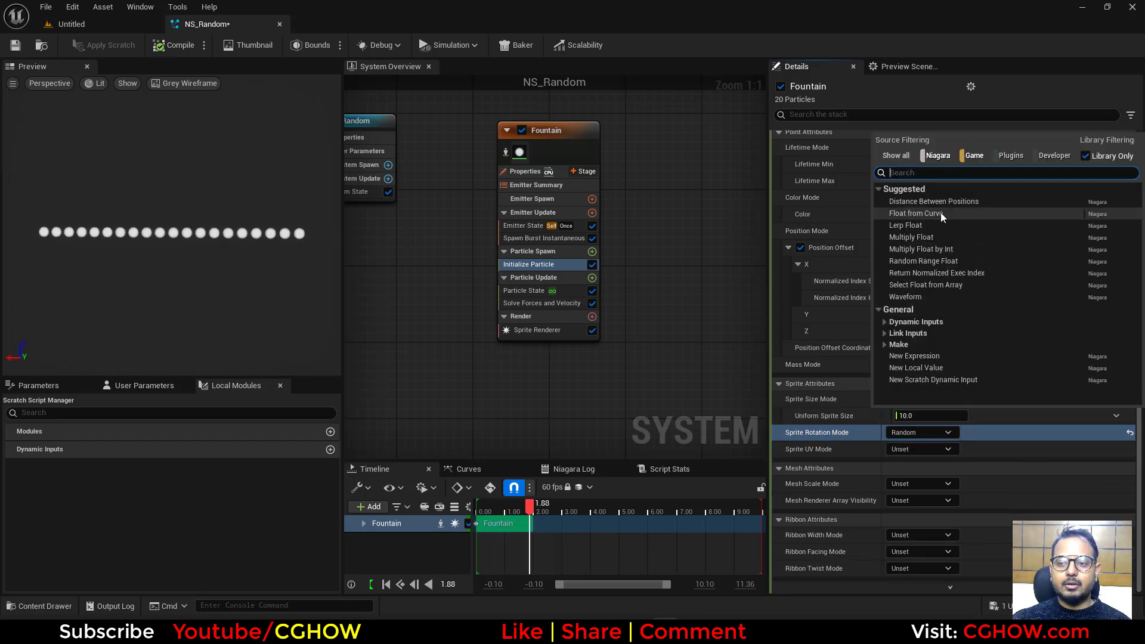
click(916, 213)
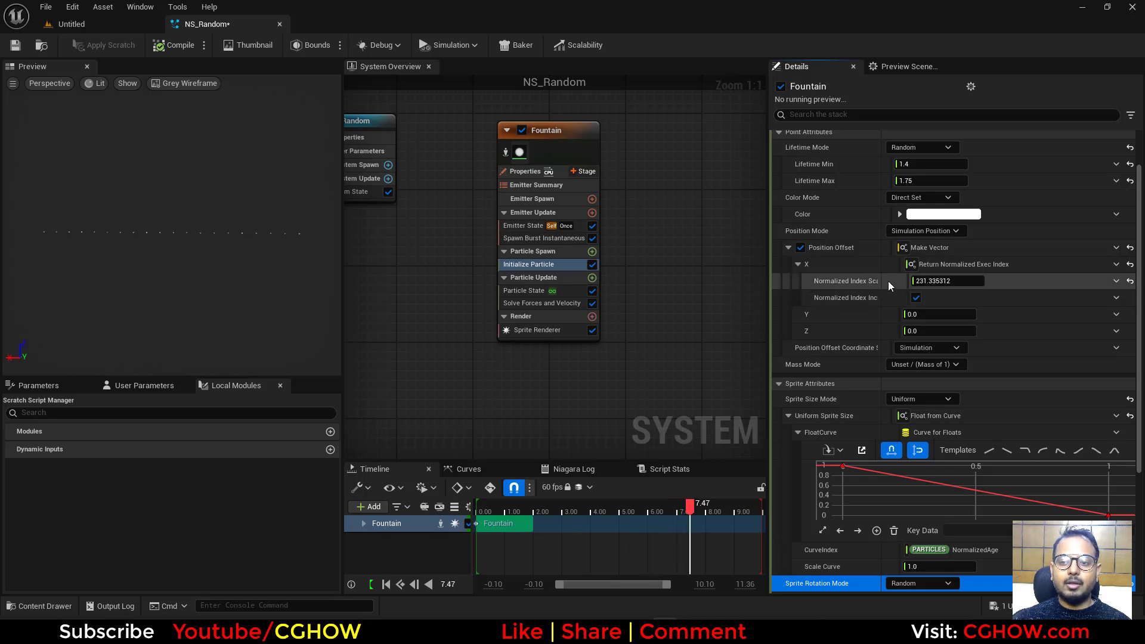
click(1115, 549)
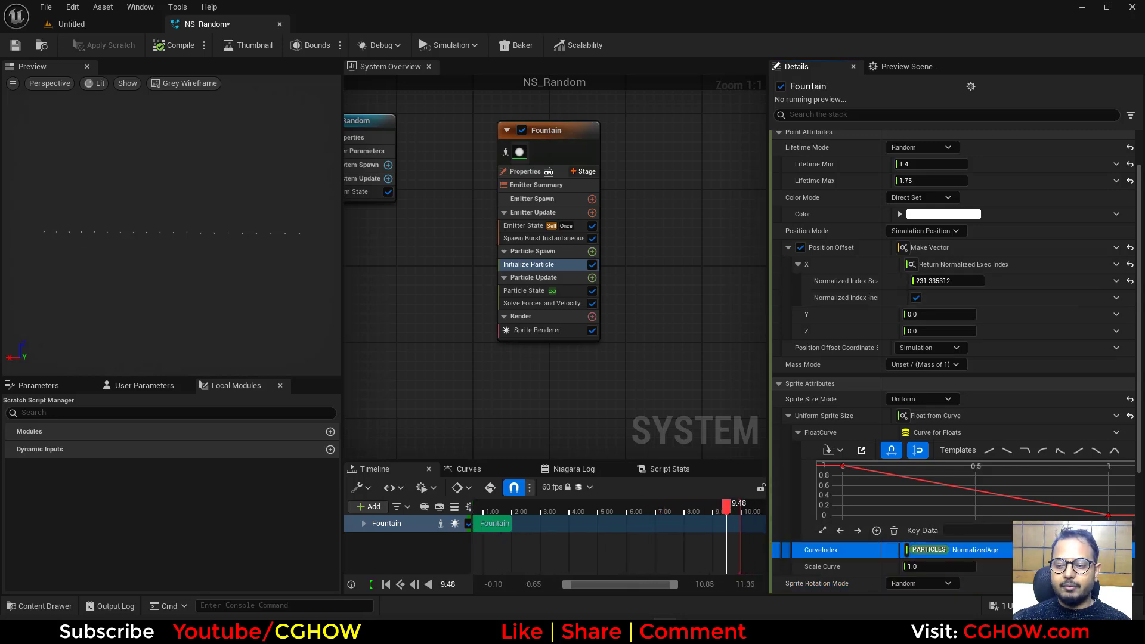
click(1117, 549)
text(exec)
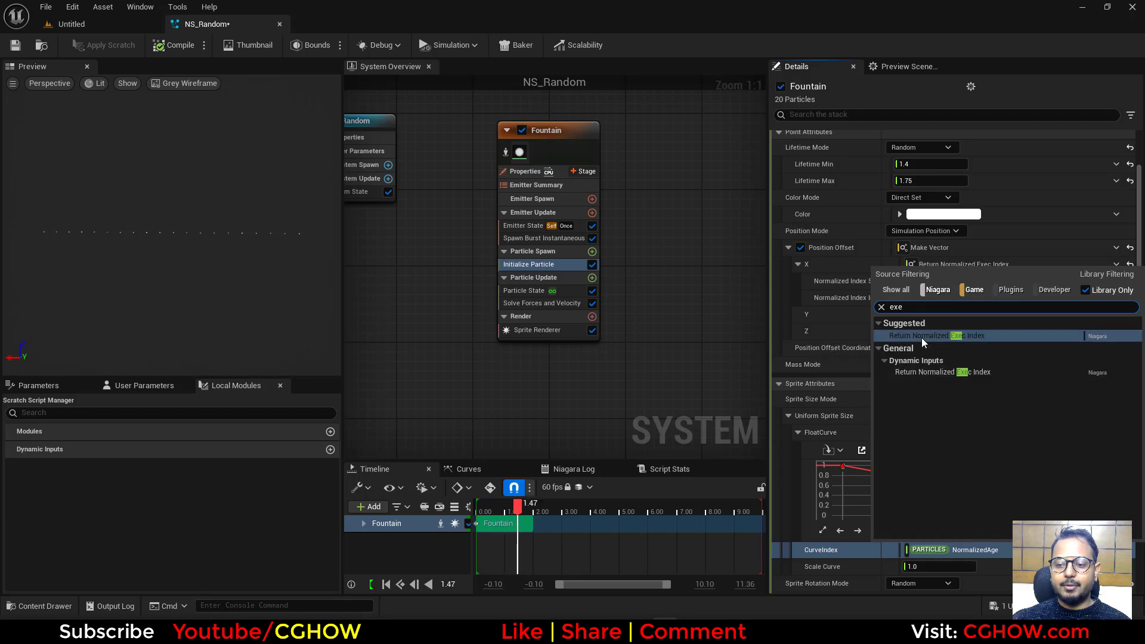
click(922, 338)
Set the float curve's key at time 0 to a value of 10 and fit the curve in view
click(843, 465)
click(1074, 531)
text(10)
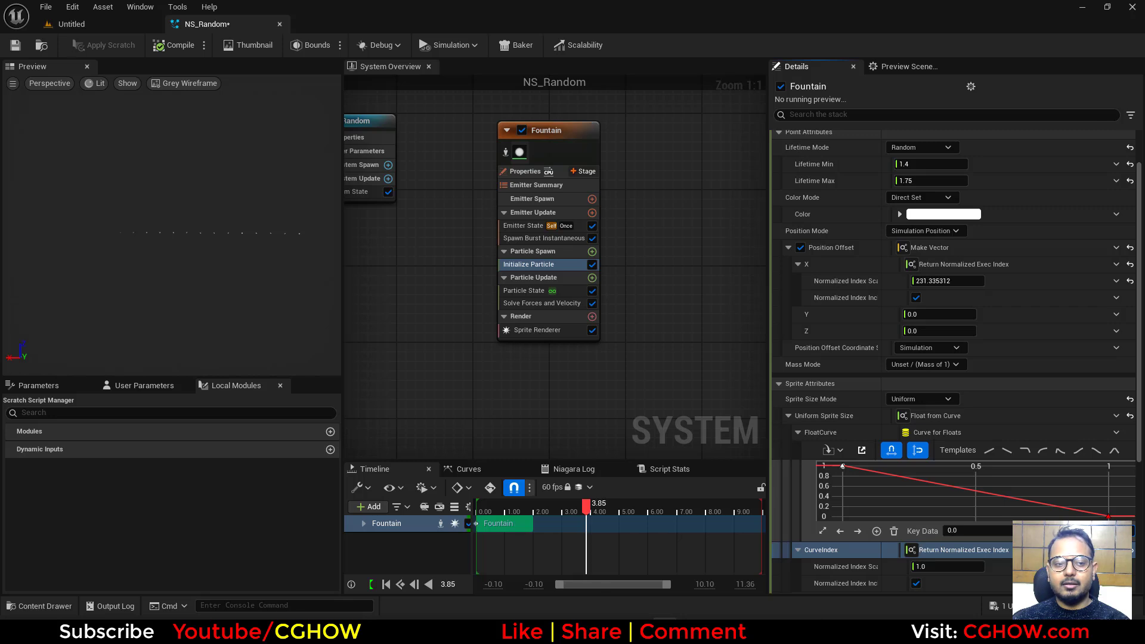
key(Return)
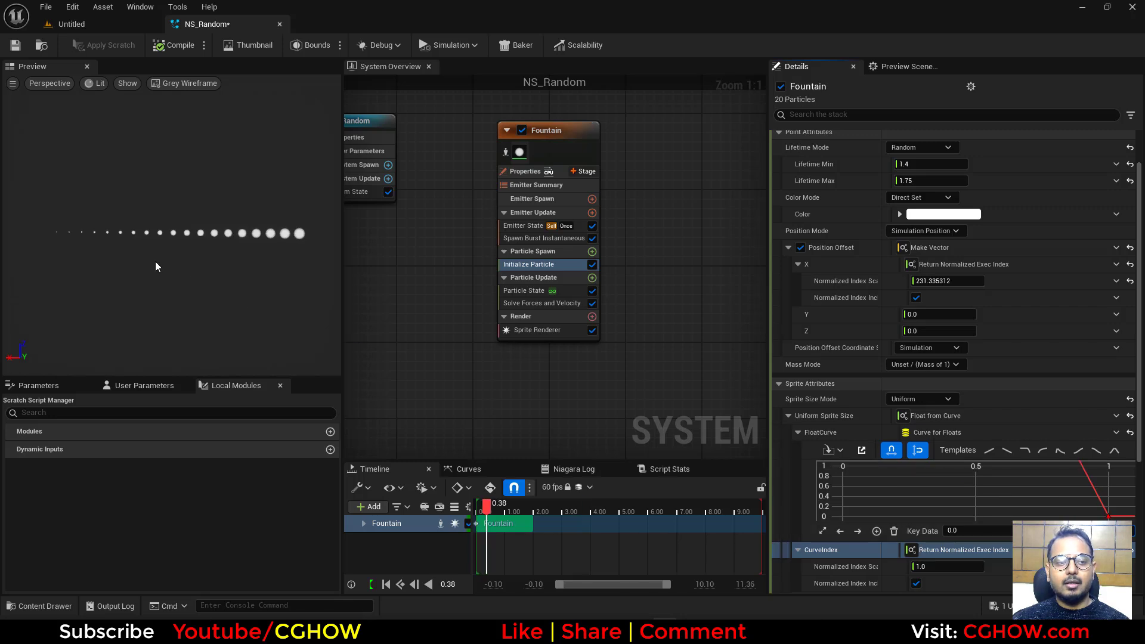
click(823, 531)
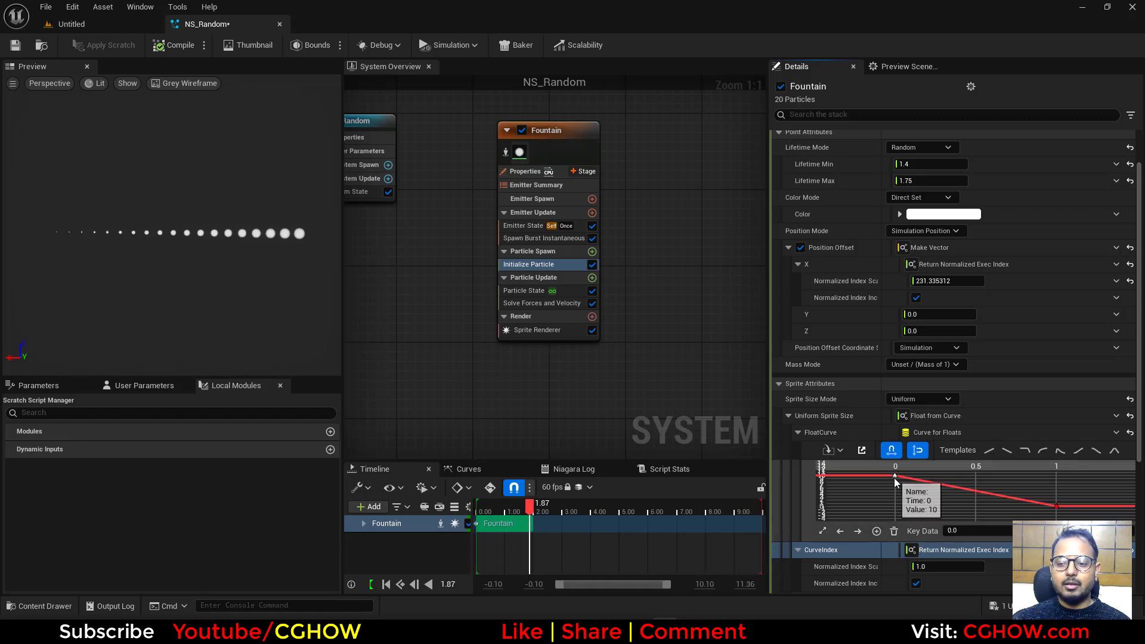
Switch the curve's first key to Auto interpolation and try bending the curve with its tangent handle
key(1)
drag(930, 475, 927, 503)
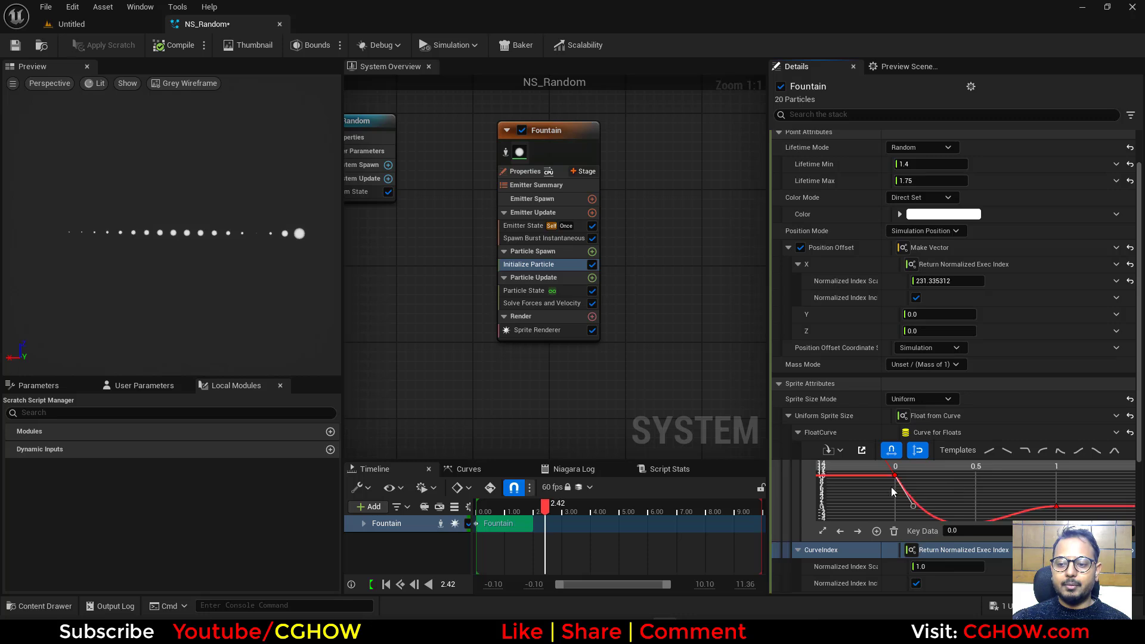
drag(913, 506, 919, 483)
Add several intermediate keys to the size curve and move them into alternating dips and peaks
middle_click(914, 482)
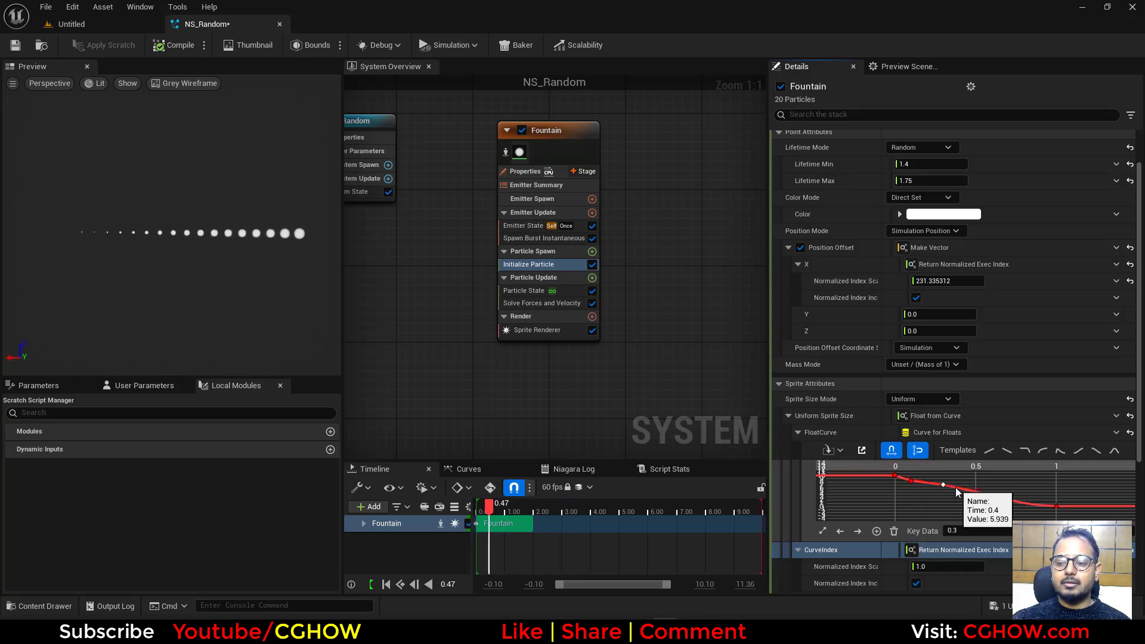
middle_click(1005, 499)
drag(911, 482, 943, 470)
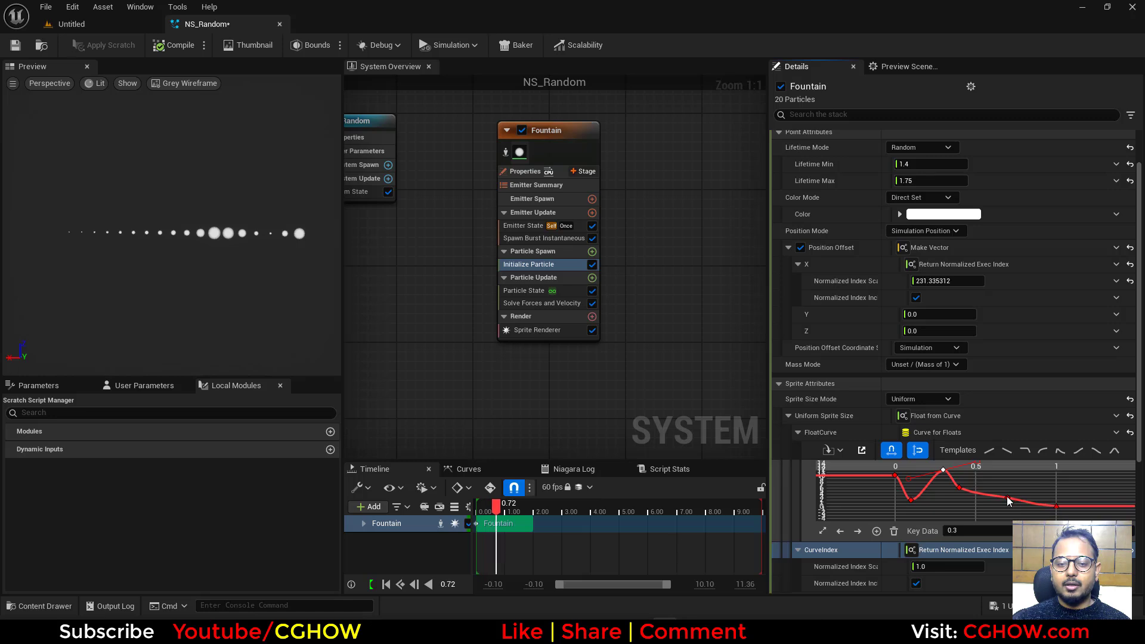
drag(1007, 496, 1007, 464)
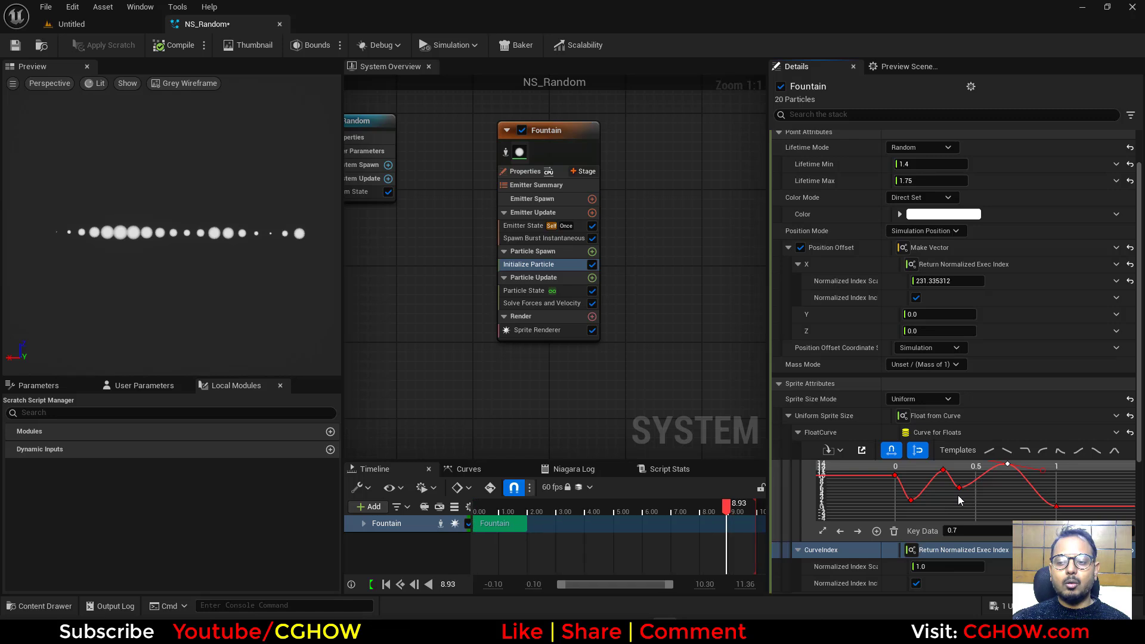
Delete all the intermediate keys from the size curve, leaving only the start and end keys
drag(975, 503, 1016, 460)
key(Delete)
key(Delete)
drag(928, 510, 904, 493)
key(Delete)
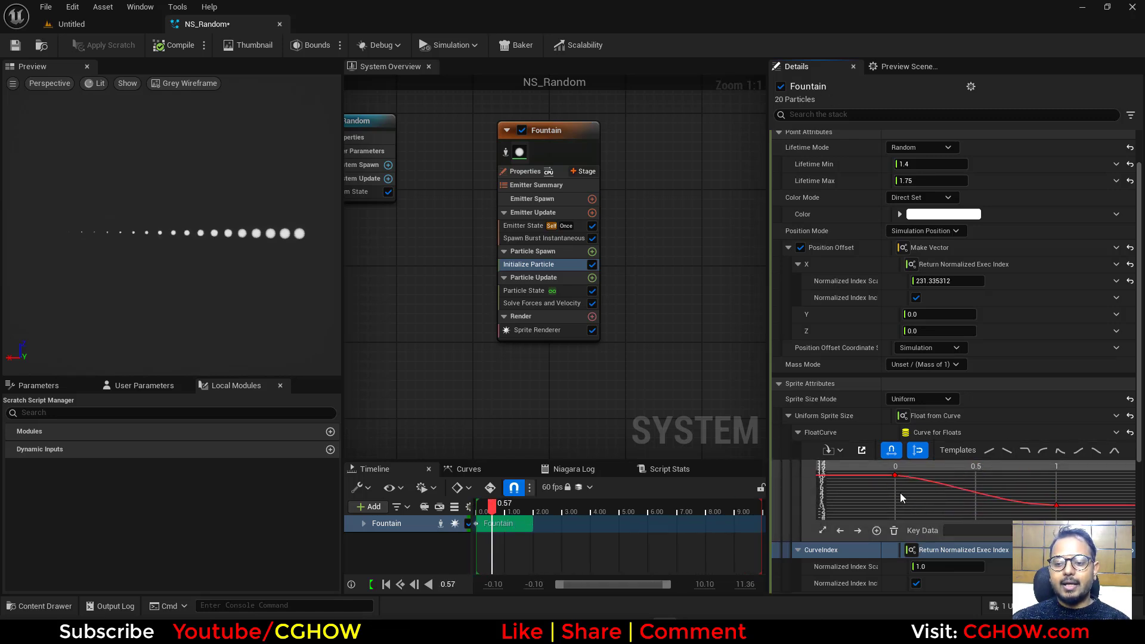
Apply the linear ramp-up curve template and set its key at time 0 to a value of 10
click(895, 475)
click(992, 453)
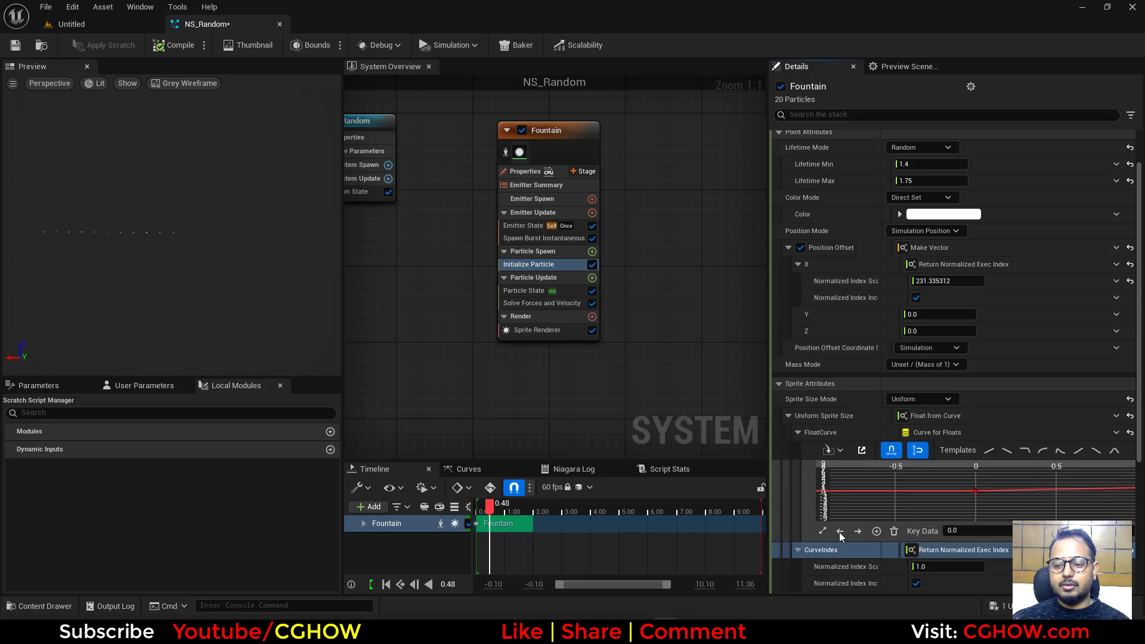
click(1057, 530)
text(10)
key(Return)
Move the curve's second key to time 0.2 and fit the curve in view
click(1056, 476)
click(985, 531)
text(0.2)
key(Return)
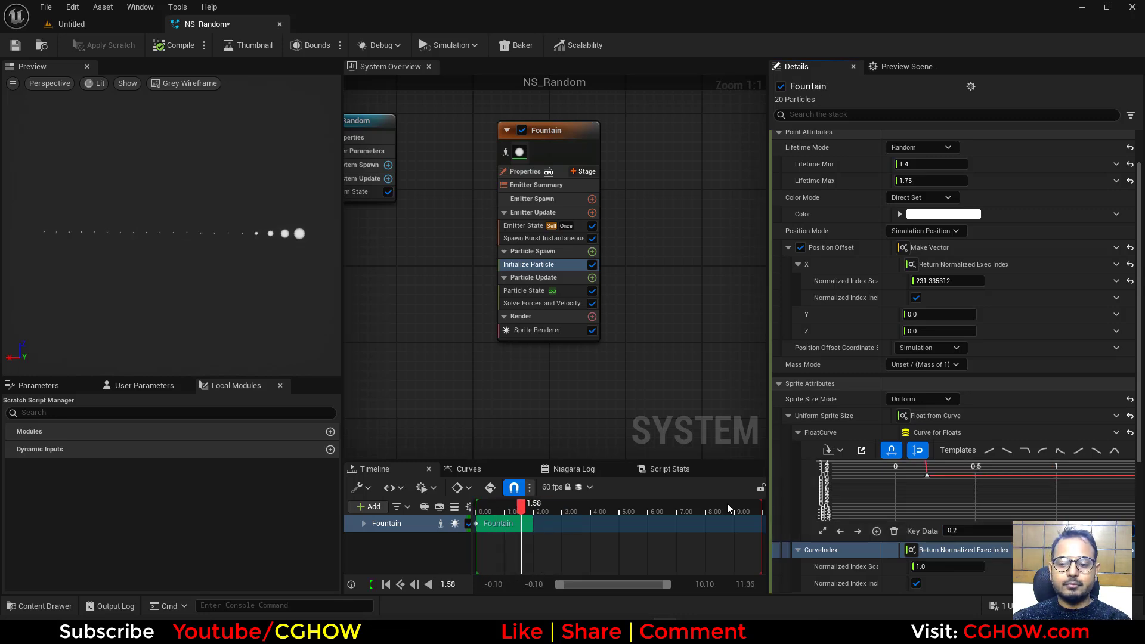
click(823, 531)
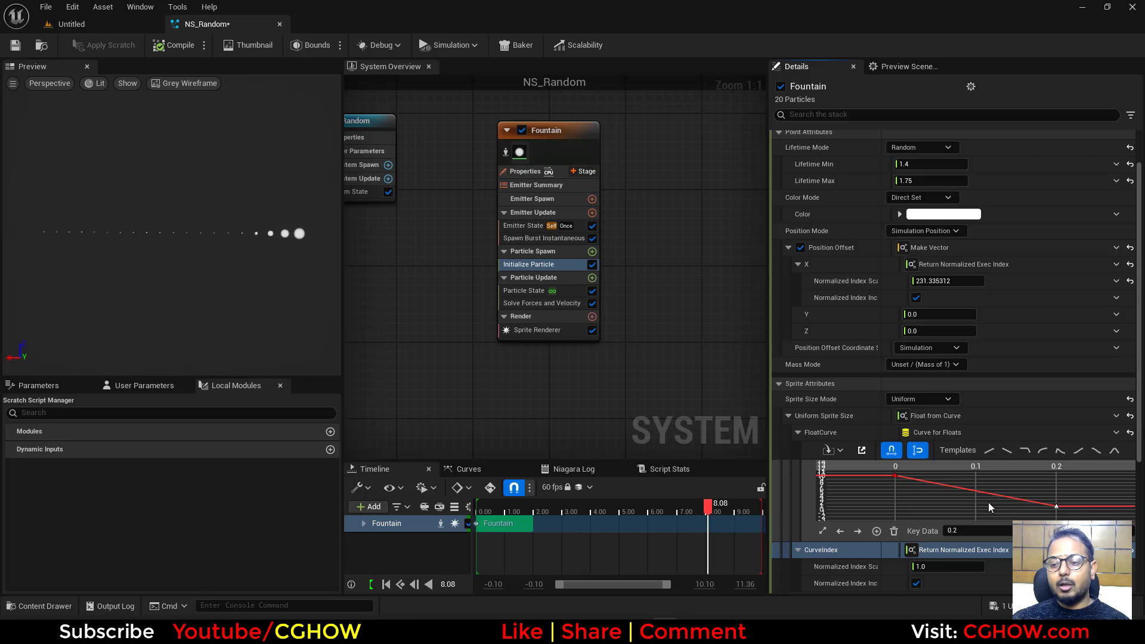
Set both curve keys to Constant interpolation and slightly raise the value of the key at time 0.2
click(895, 475)
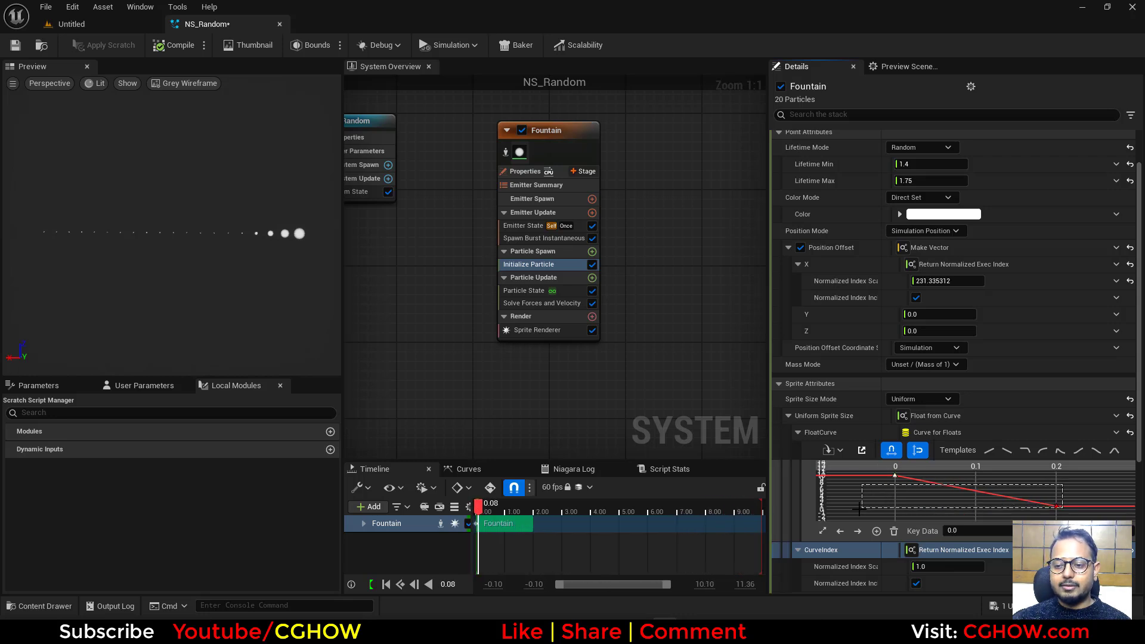
click(893, 478)
right_click(894, 477)
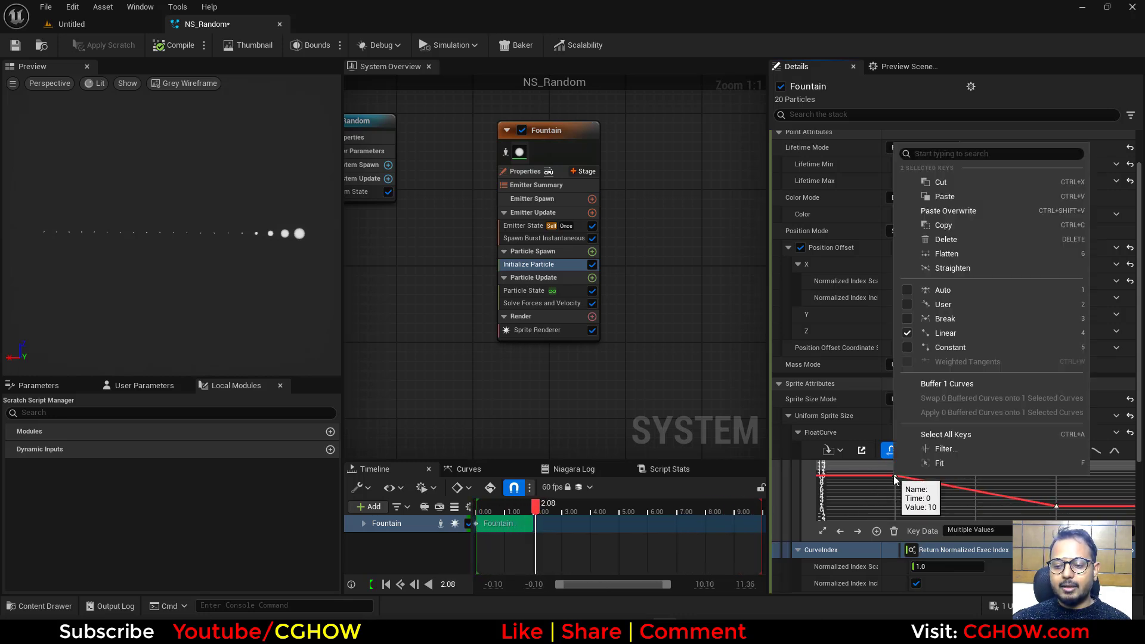
click(968, 348)
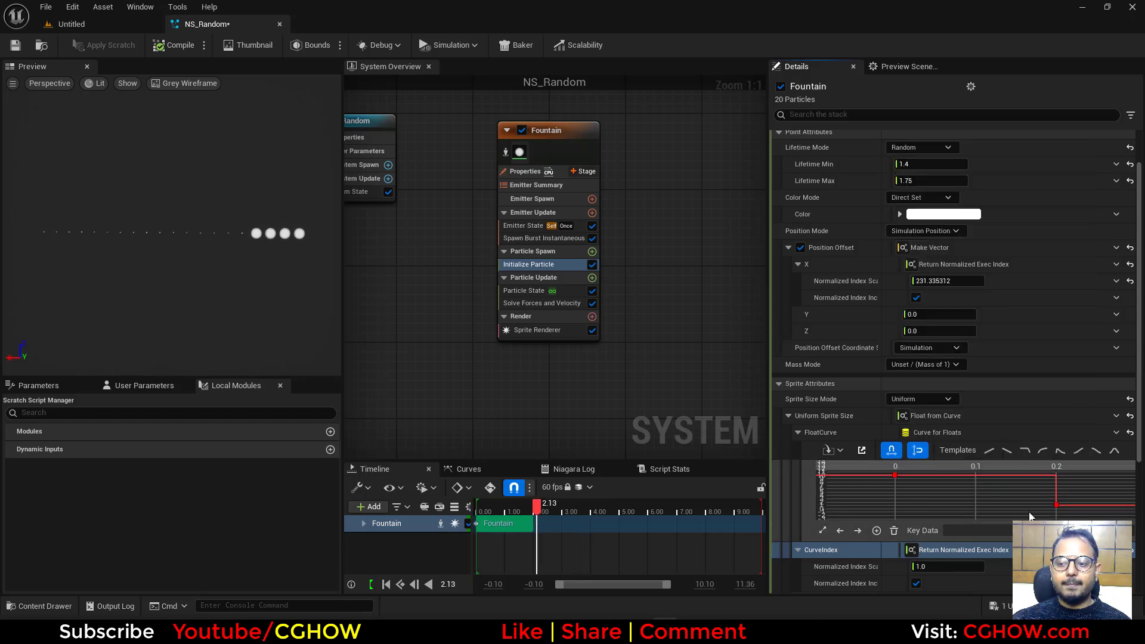
drag(1057, 505, 988, 498)
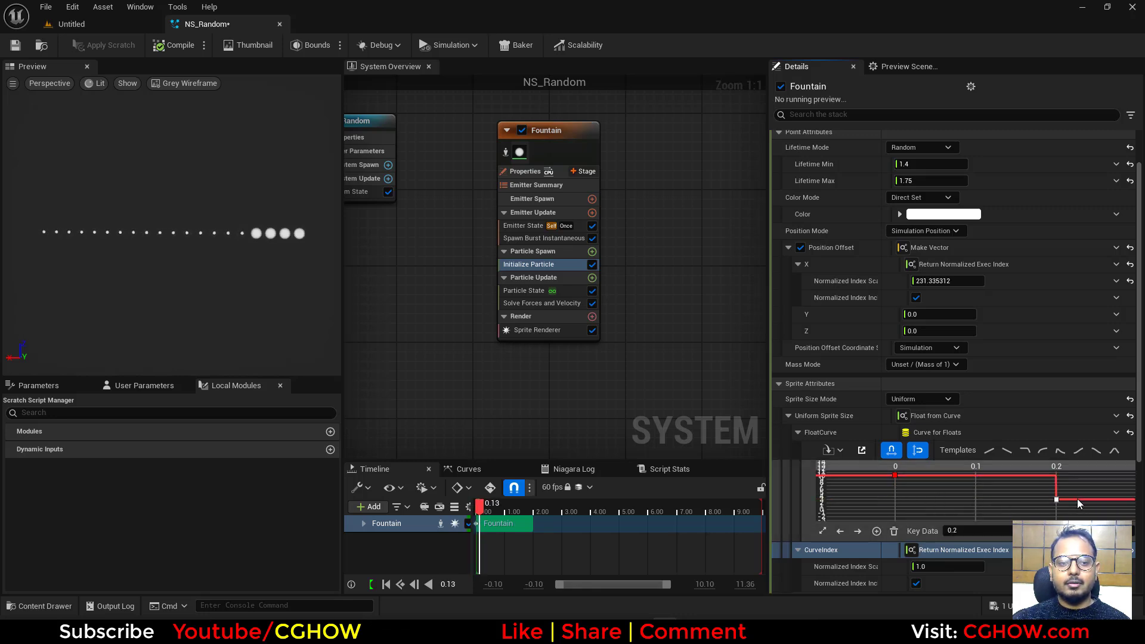
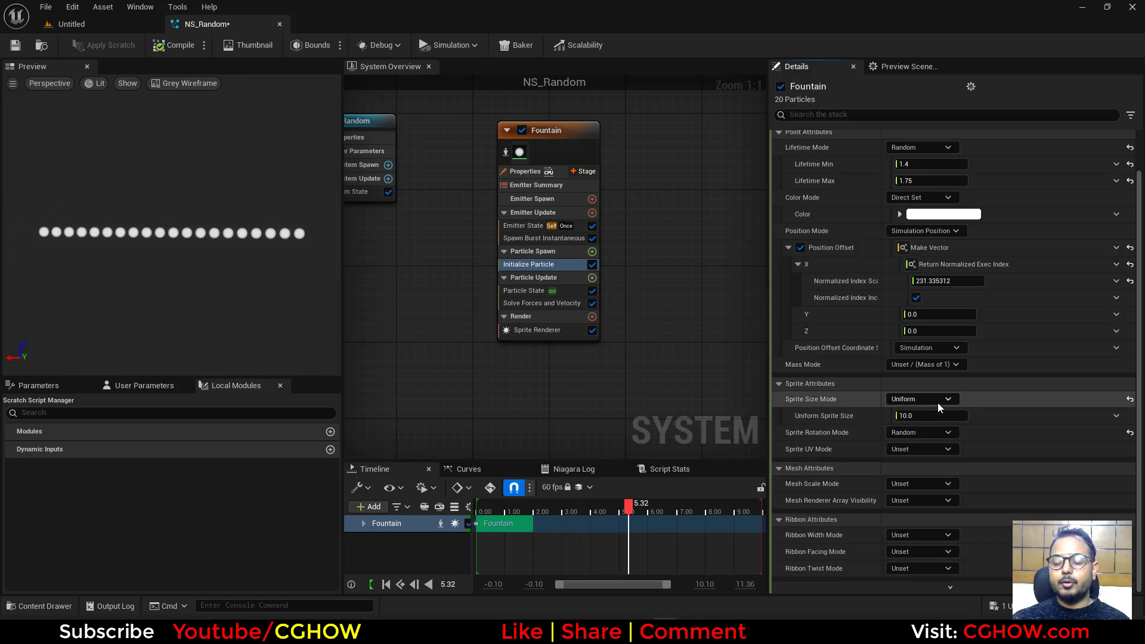
Drive the uniform sprite size with a Random Range Float and raise its maximum to about 20.34
click(1117, 417)
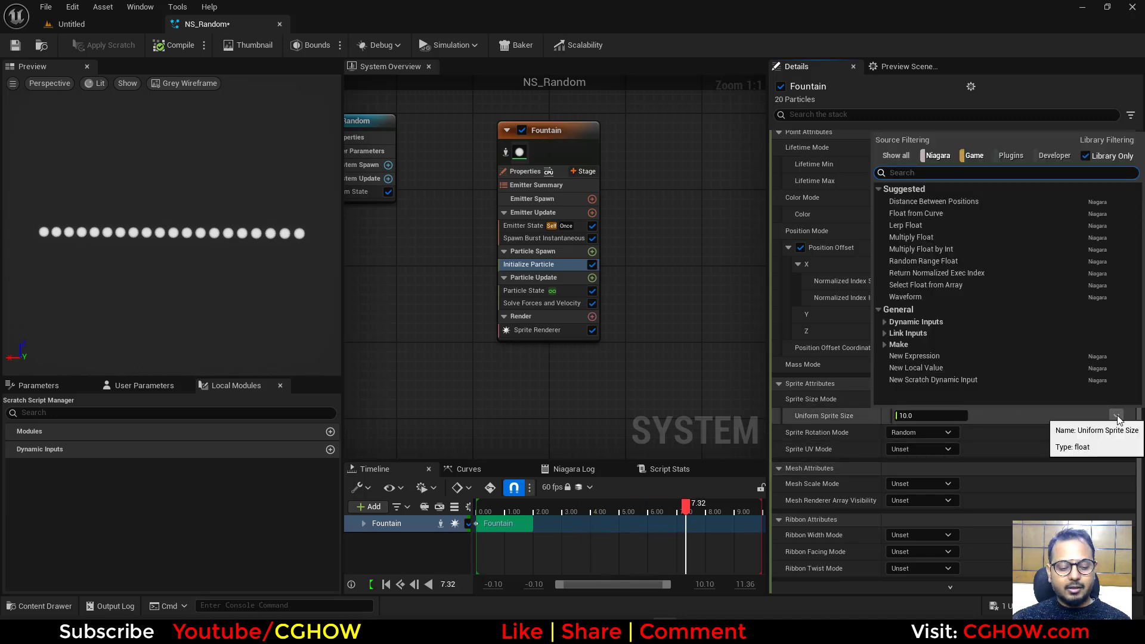
text(ran)
click(930, 205)
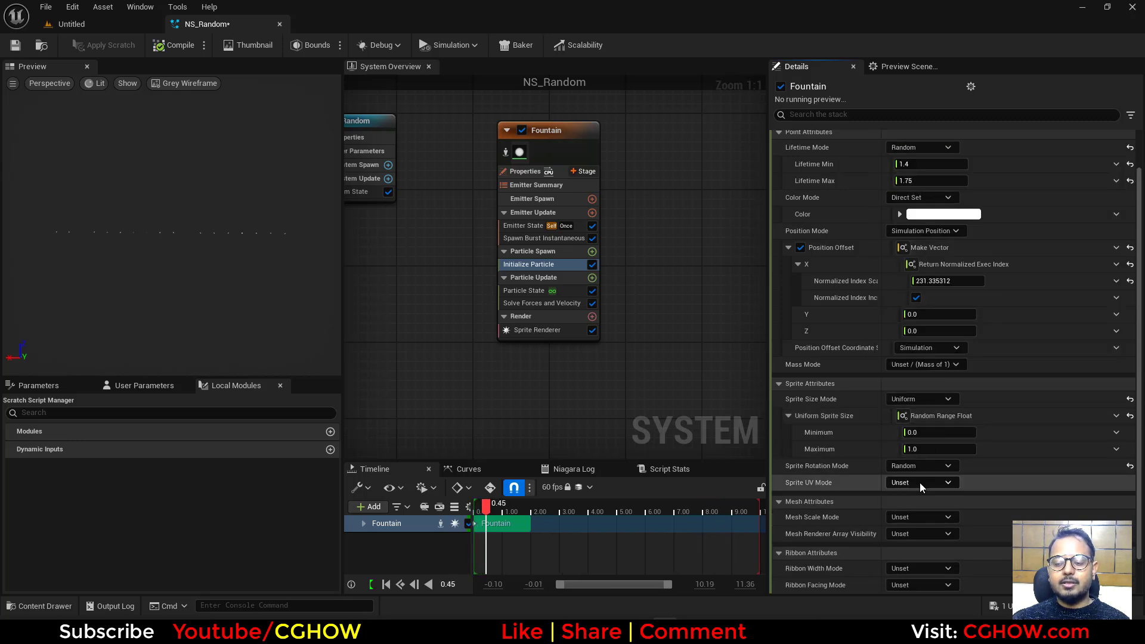
drag(939, 450, 990, 449)
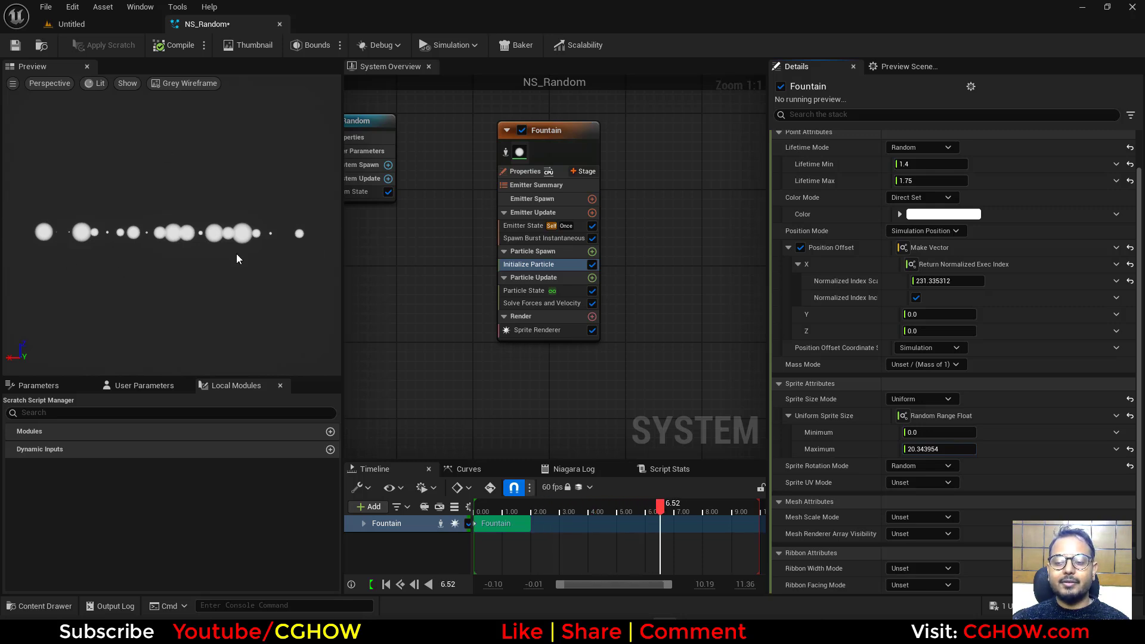
Replace the uniform sprite size's random range with a Uniform A Or B Float, setting A to 1 and B to 10
click(1131, 419)
click(1115, 416)
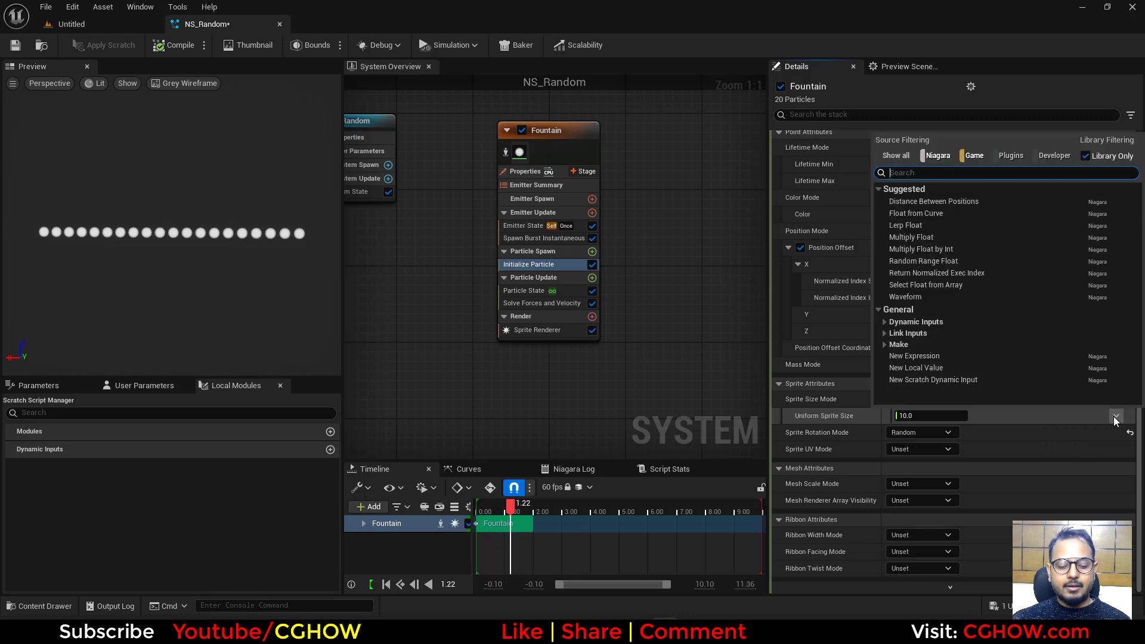
text(uni)
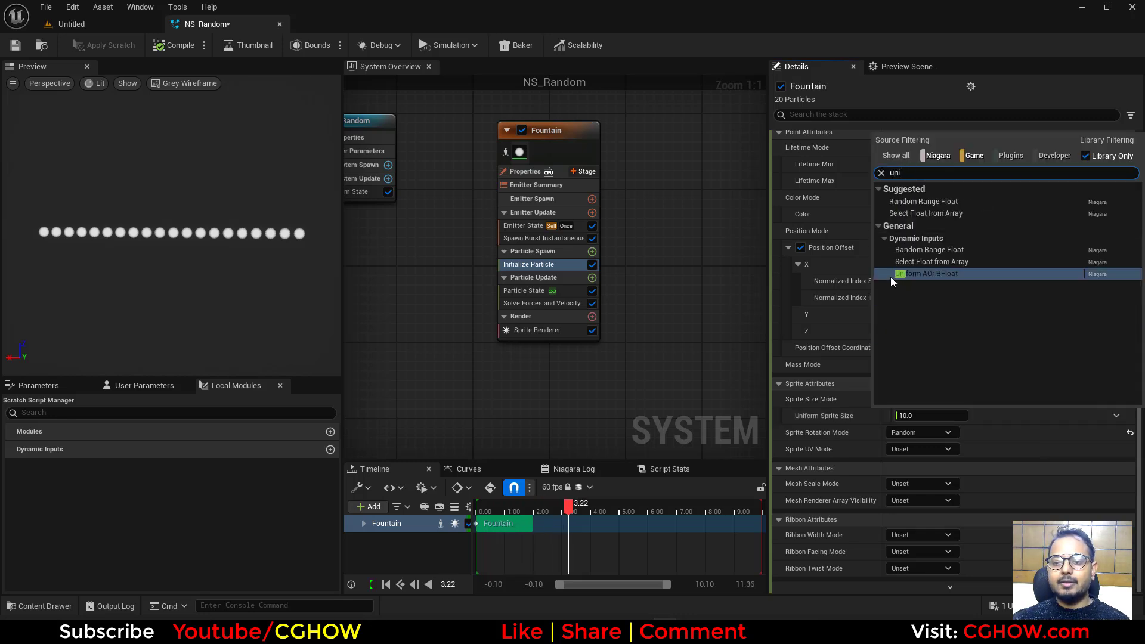
click(964, 276)
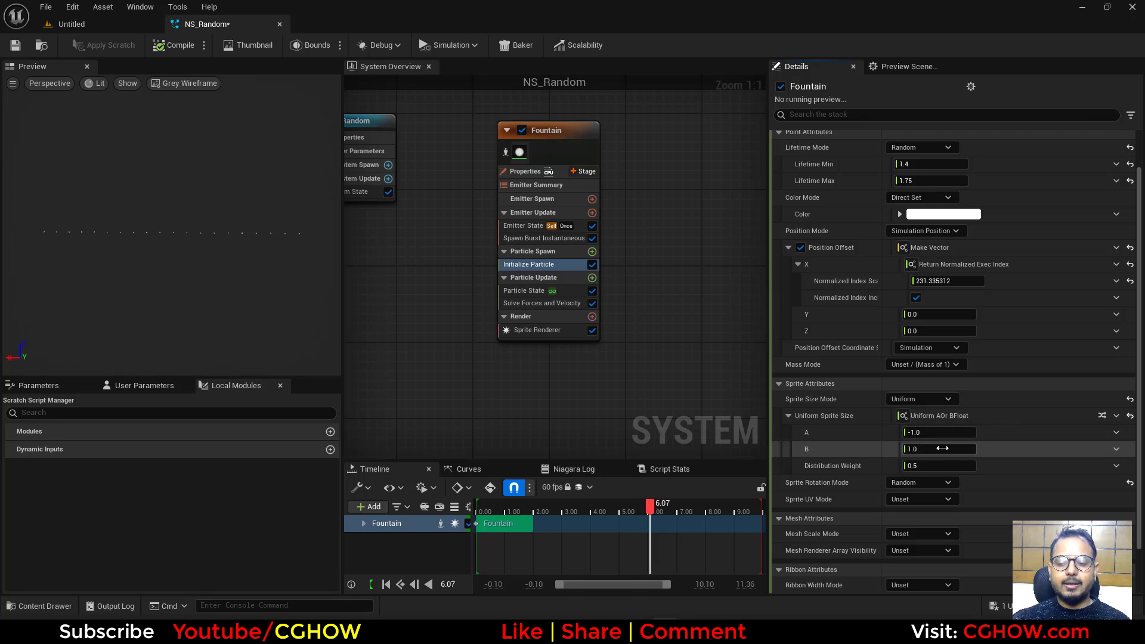
click(919, 451)
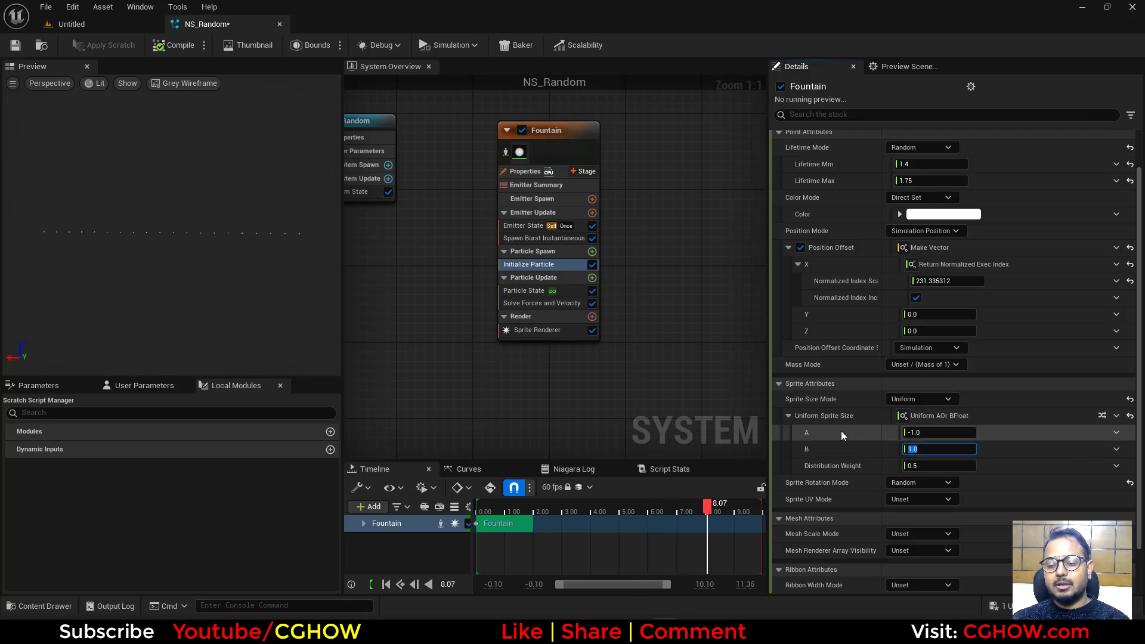
text(10)
key(Return)
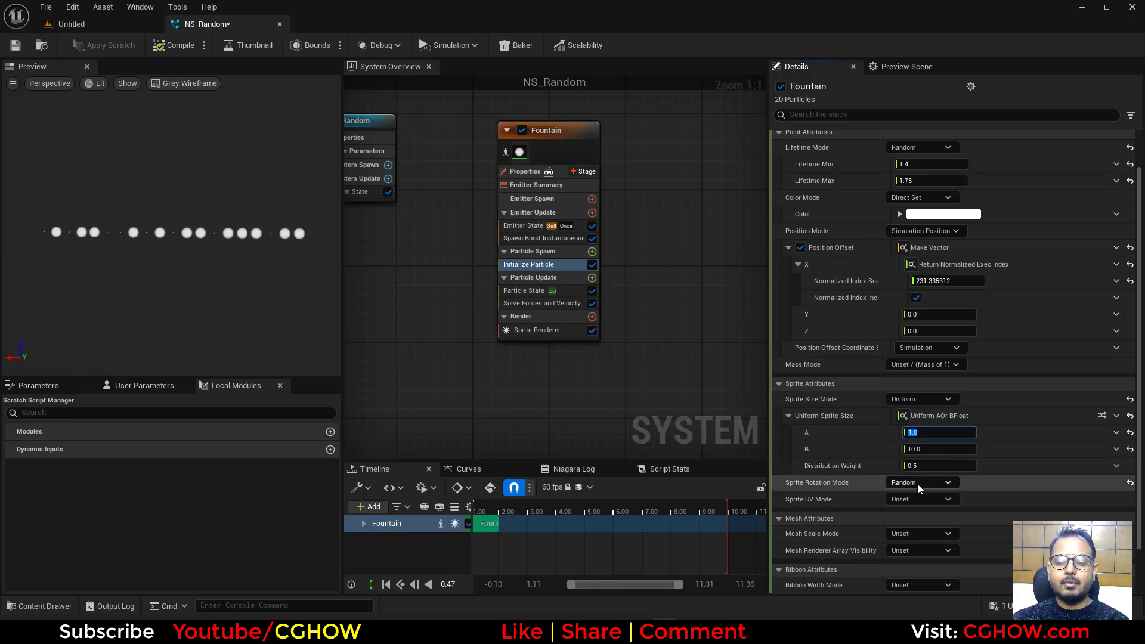
Try distribution weights of 0.1, 0 and 1 for the A-or-B sprite size choice
click(933, 465)
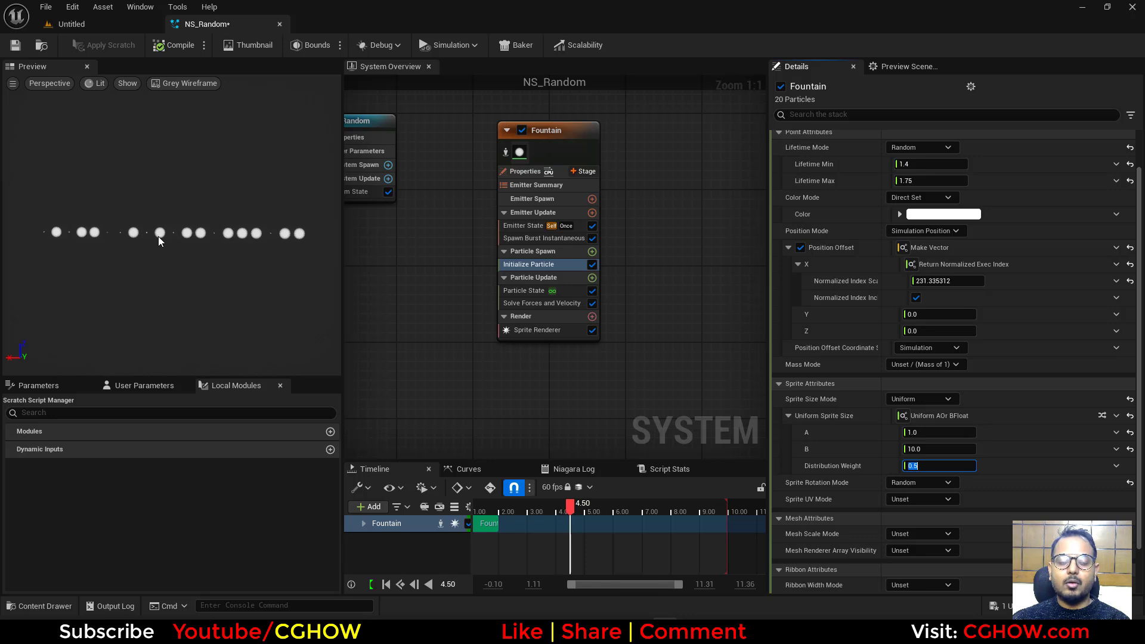
text(0.1)
key(Return)
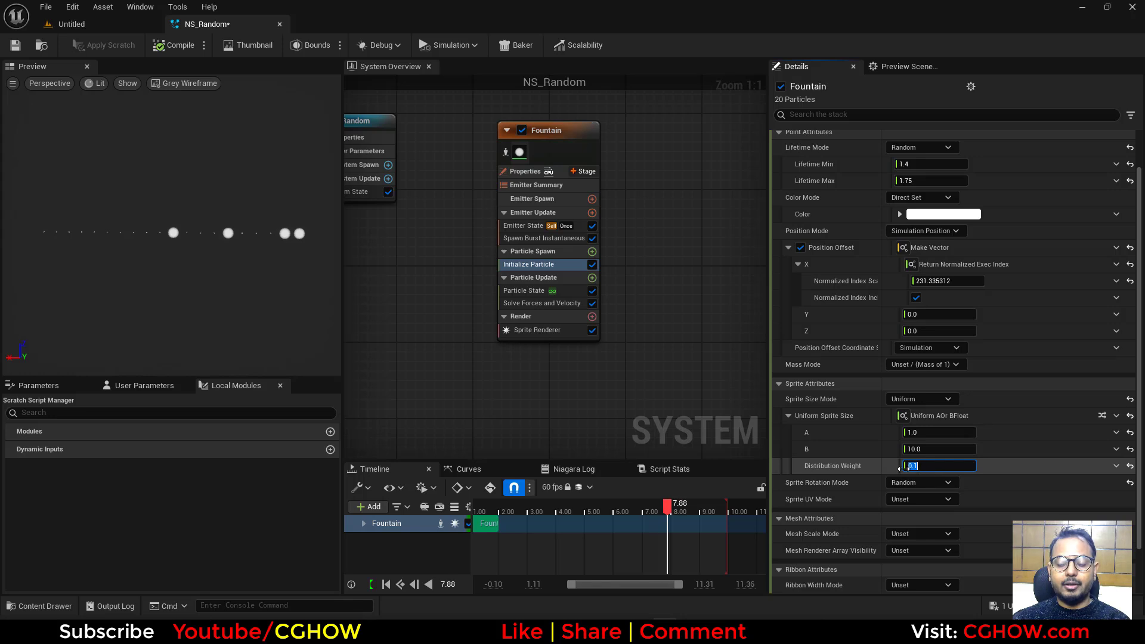
text(0)
key(Return)
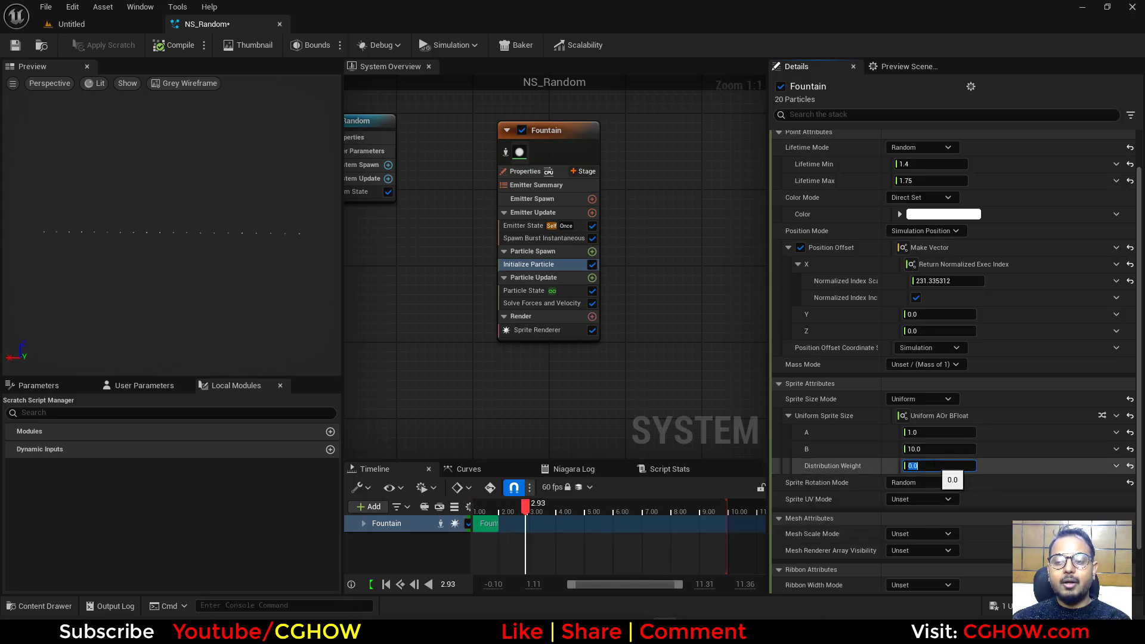
text(1)
key(Return)
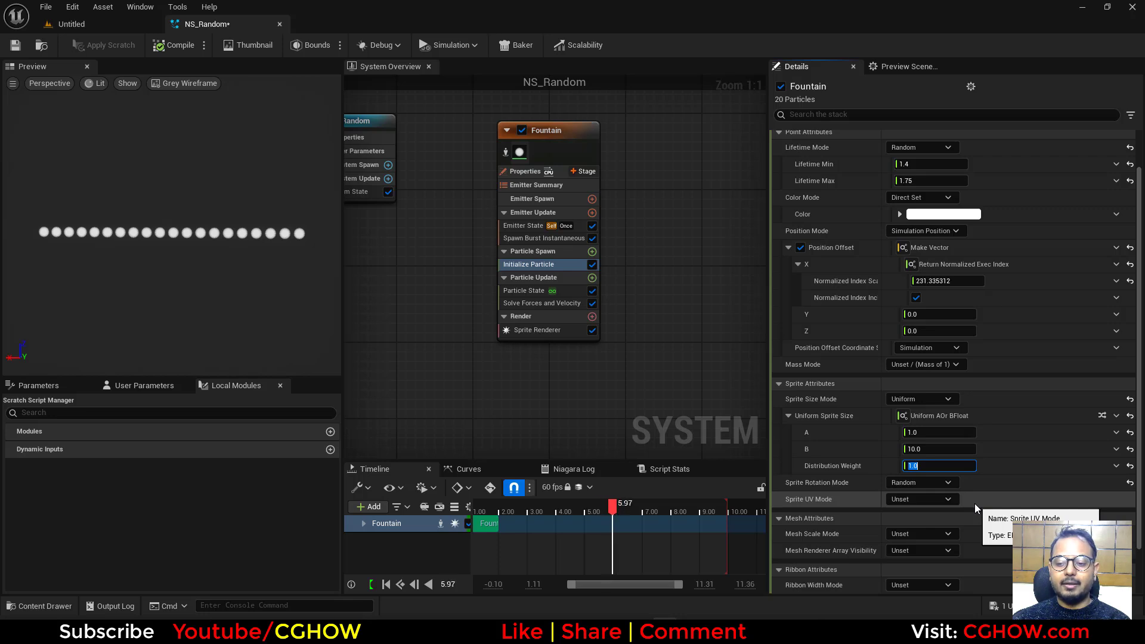
Set the distribution weight to 0.2, and then lower it to about 0.06
text(0.2)
key(Return)
click(1021, 459)
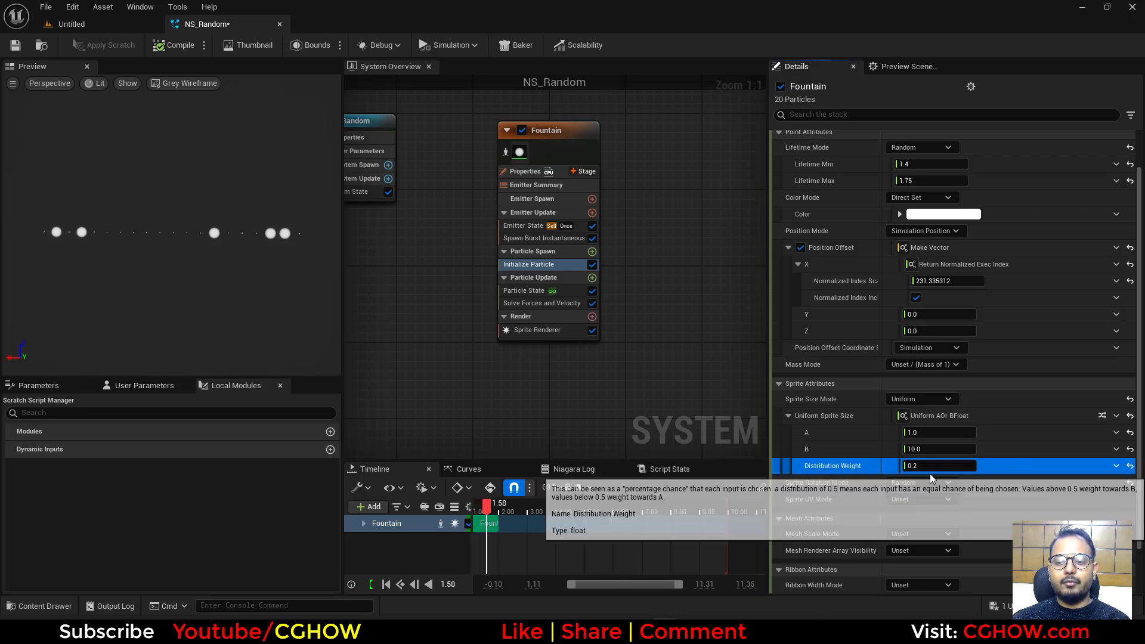
mouse_move(929, 469)
mouse_down()
mouse_move(978, 469)
mouse_move(946, 469)
mouse_up()
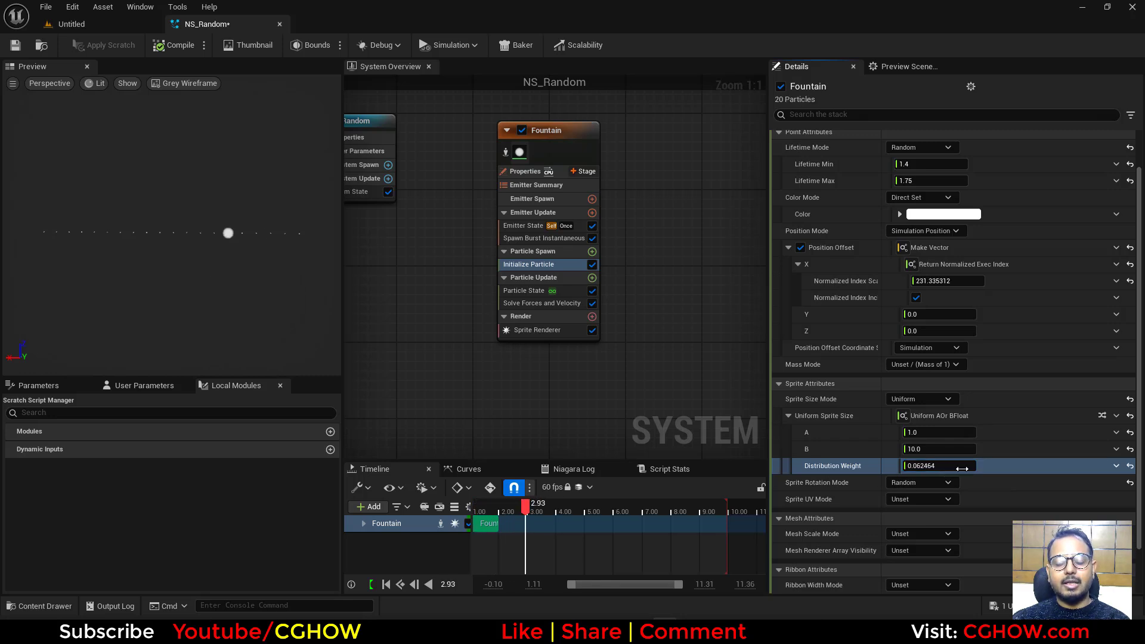
Set size B to 50 and replay the start of the simulation to check the large particles
drag(932, 450, 960, 449)
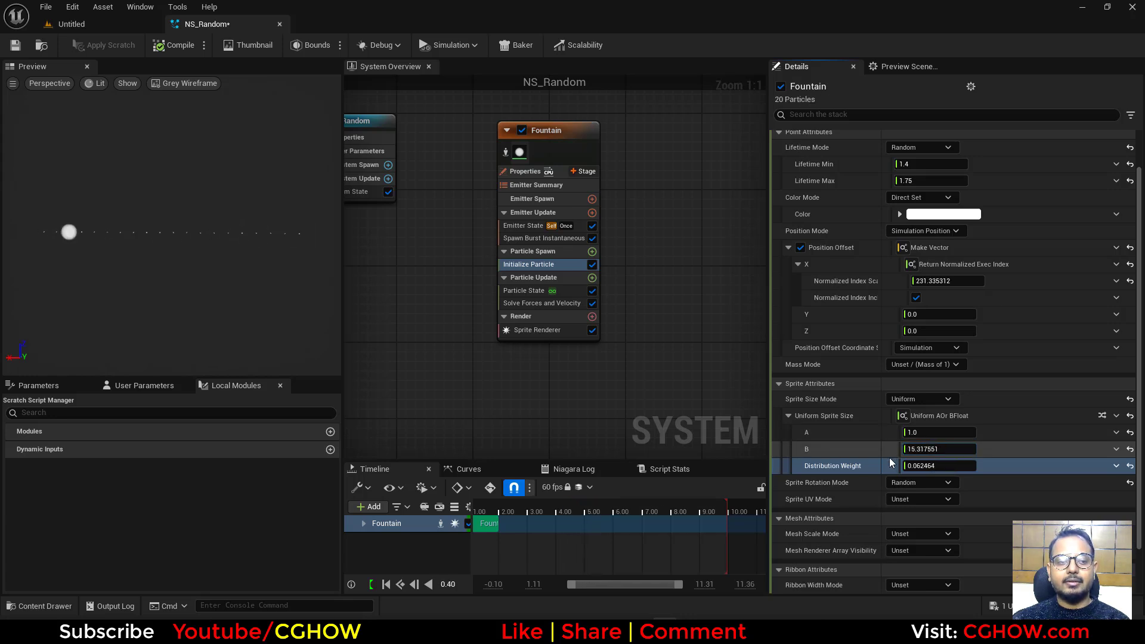
click(927, 450)
text(50)
key(Return)
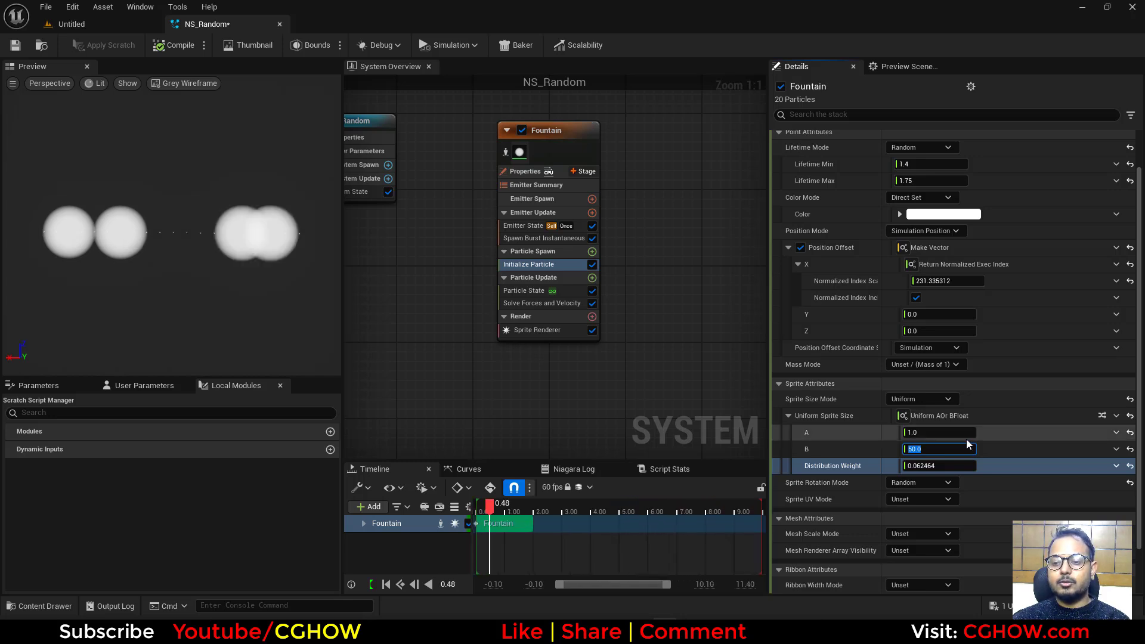
drag(525, 513, 501, 505)
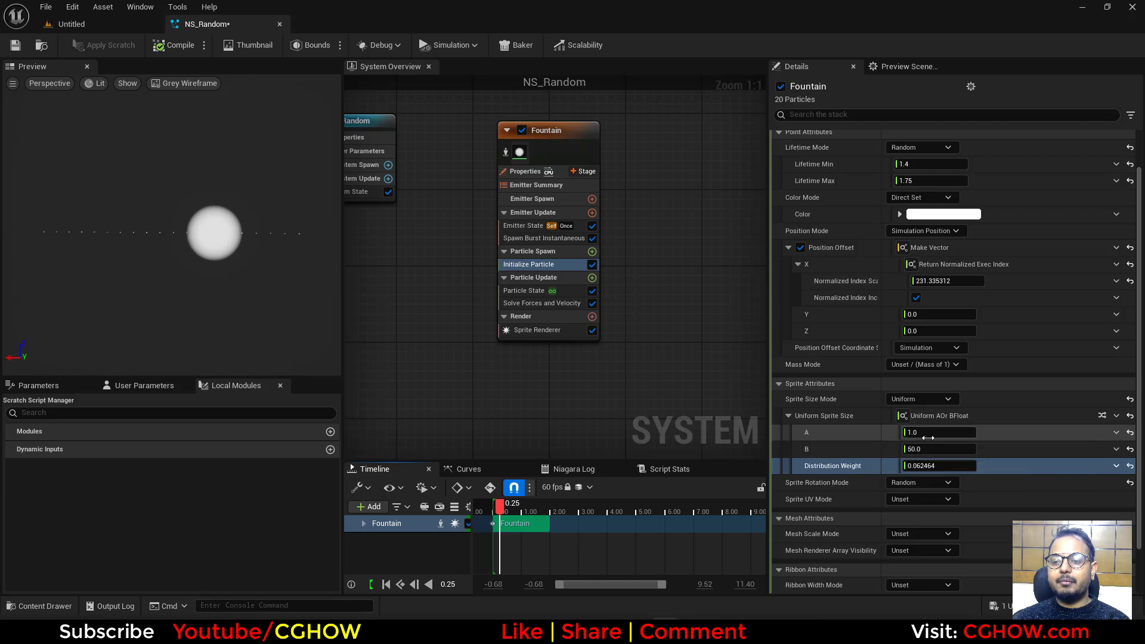
Make size A a Random Range Float from 0.5 to about 7.07 and replay the simulation start
click(1116, 433)
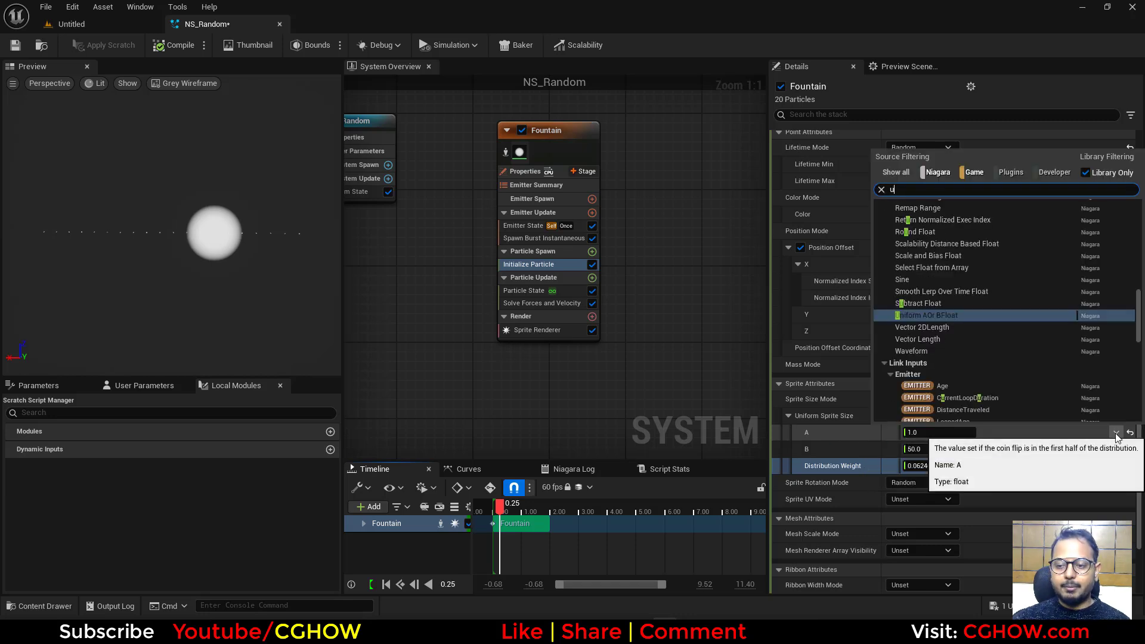
text(uni)
click(930, 220)
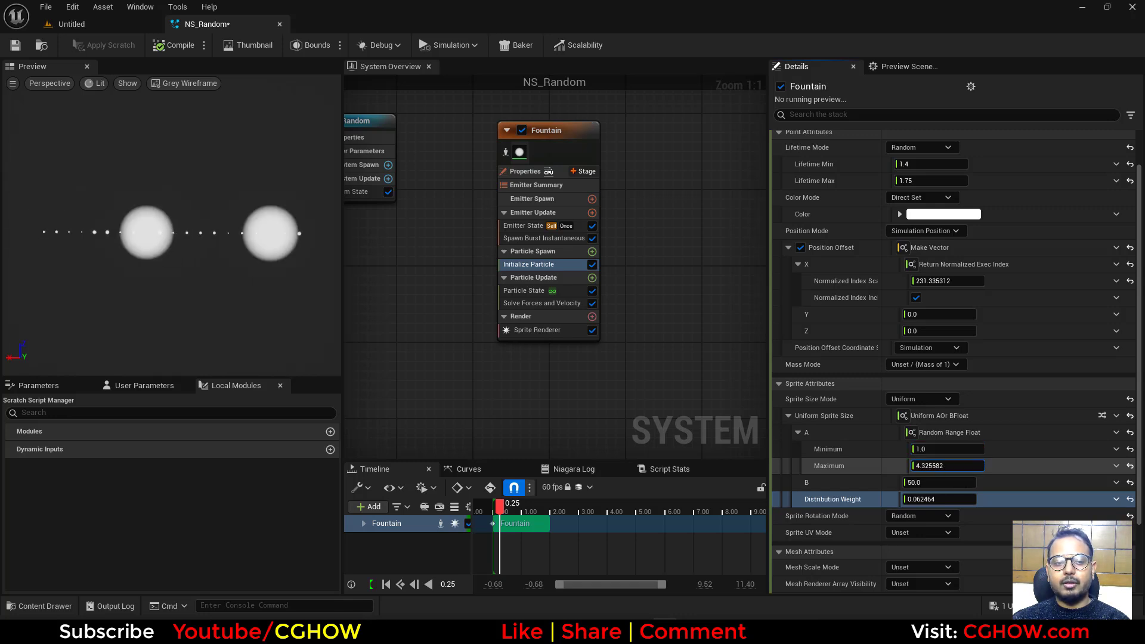
drag(937, 466, 941, 459)
text(0.5)
key(Return)
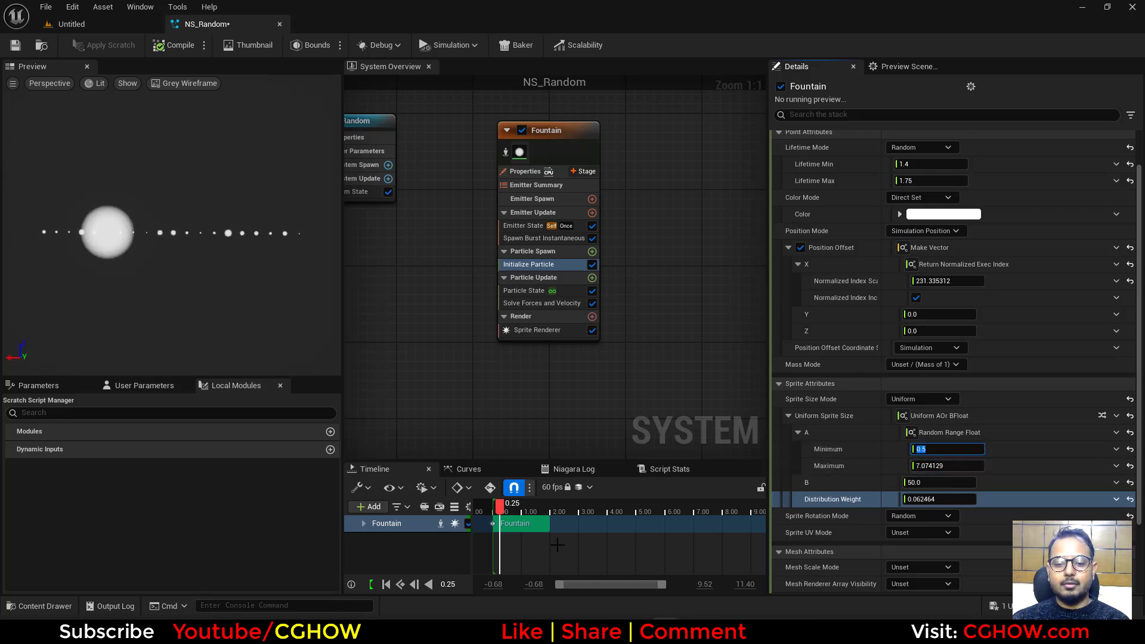
mouse_move(511, 506)
mouse_down()
mouse_move(519, 514)
mouse_move(500, 514)
mouse_up()
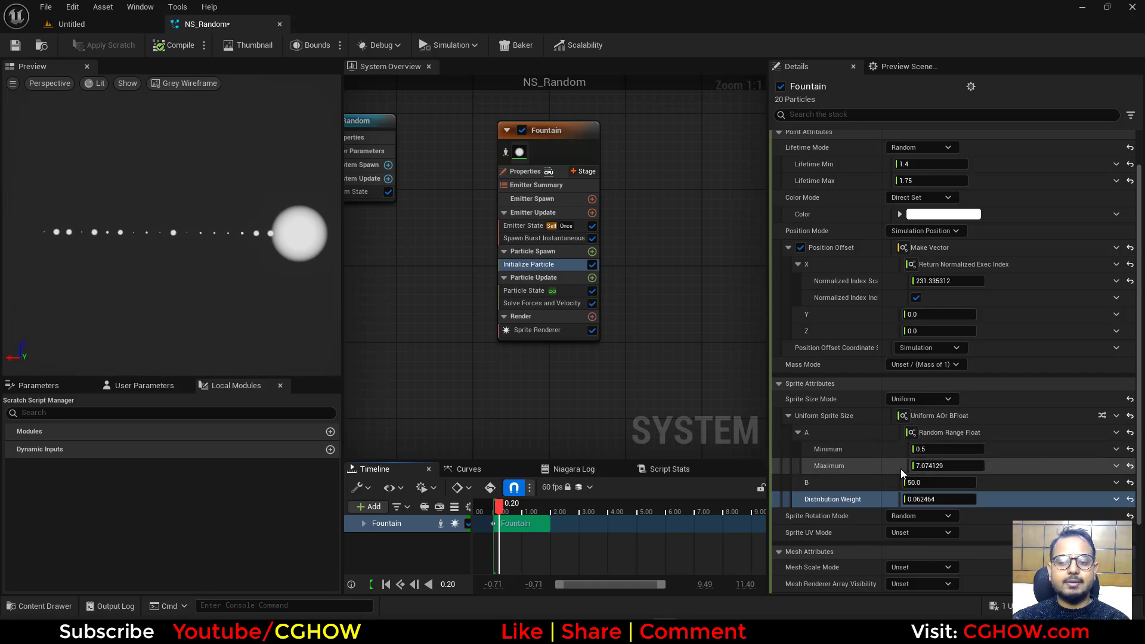
Reset the uniform sprite size to its default, link it to a new User parameter, and show the user parameters
click(954, 399)
click(940, 427)
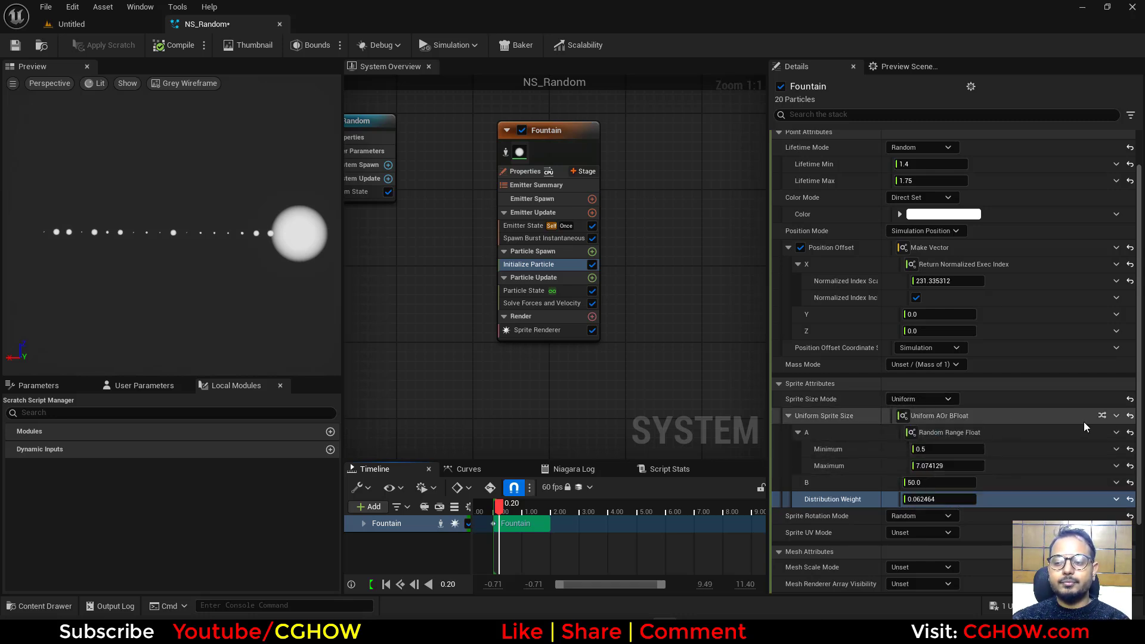
click(1130, 416)
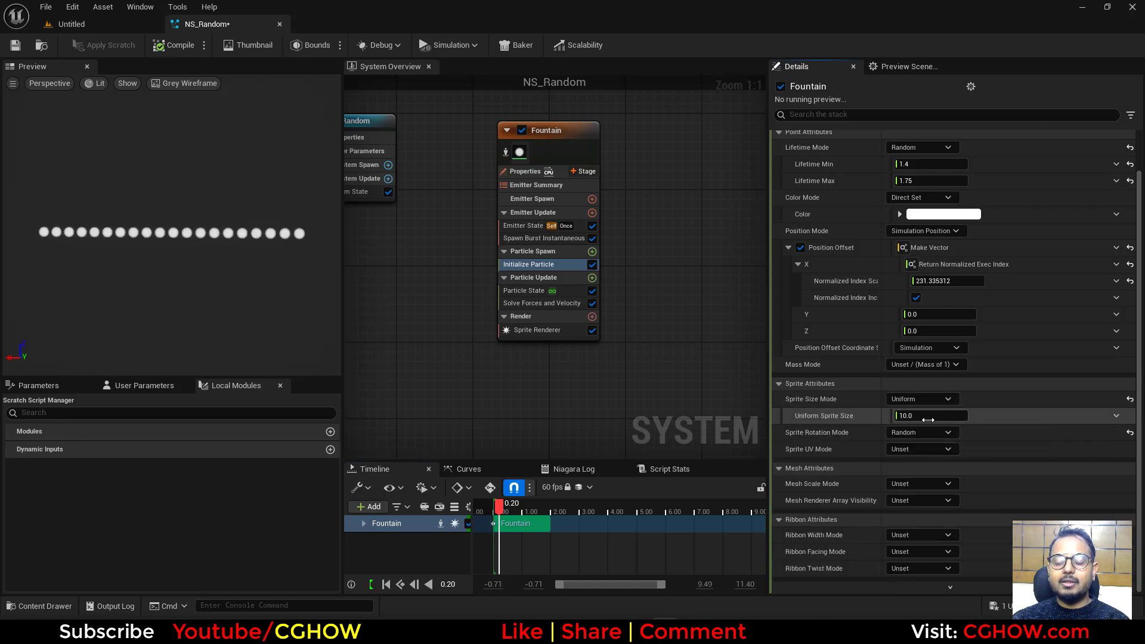
click(1117, 417)
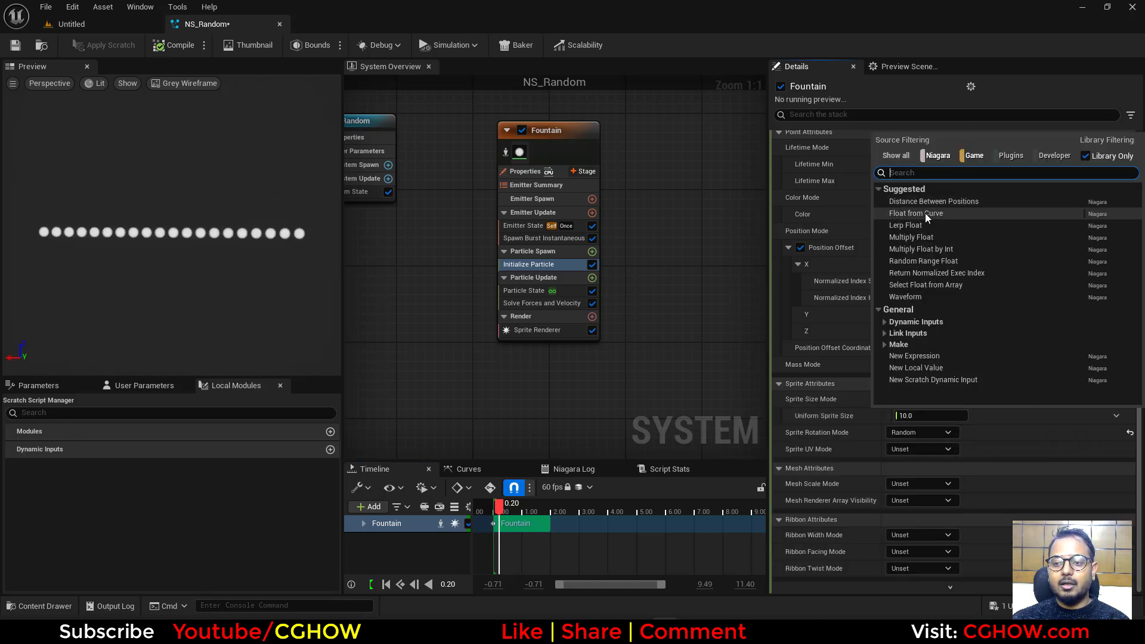
text(user)
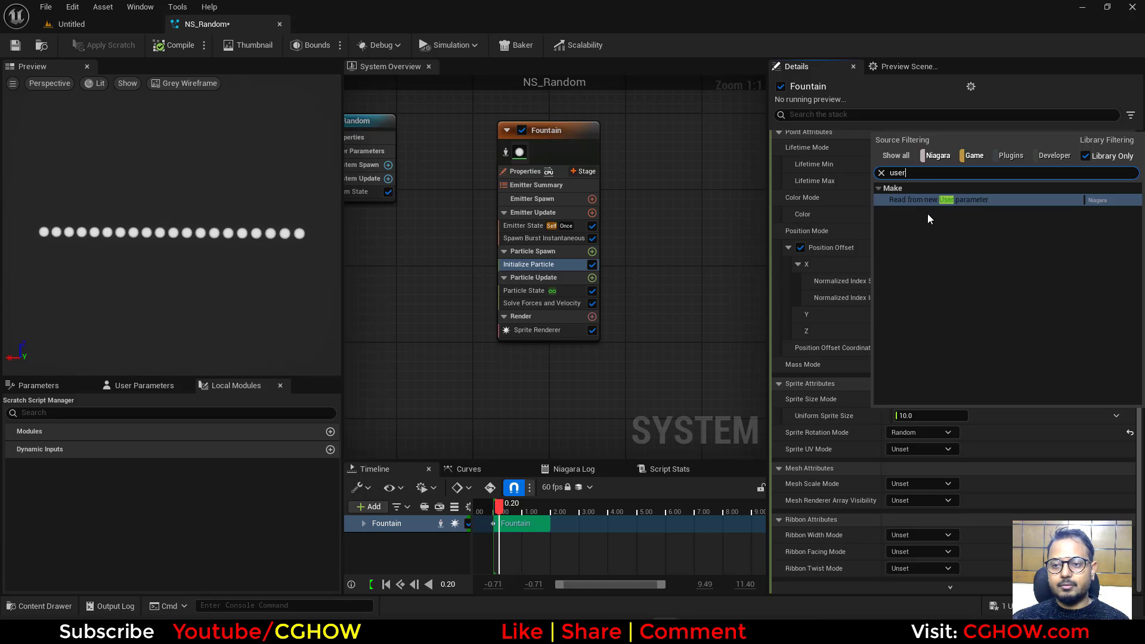
click(915, 201)
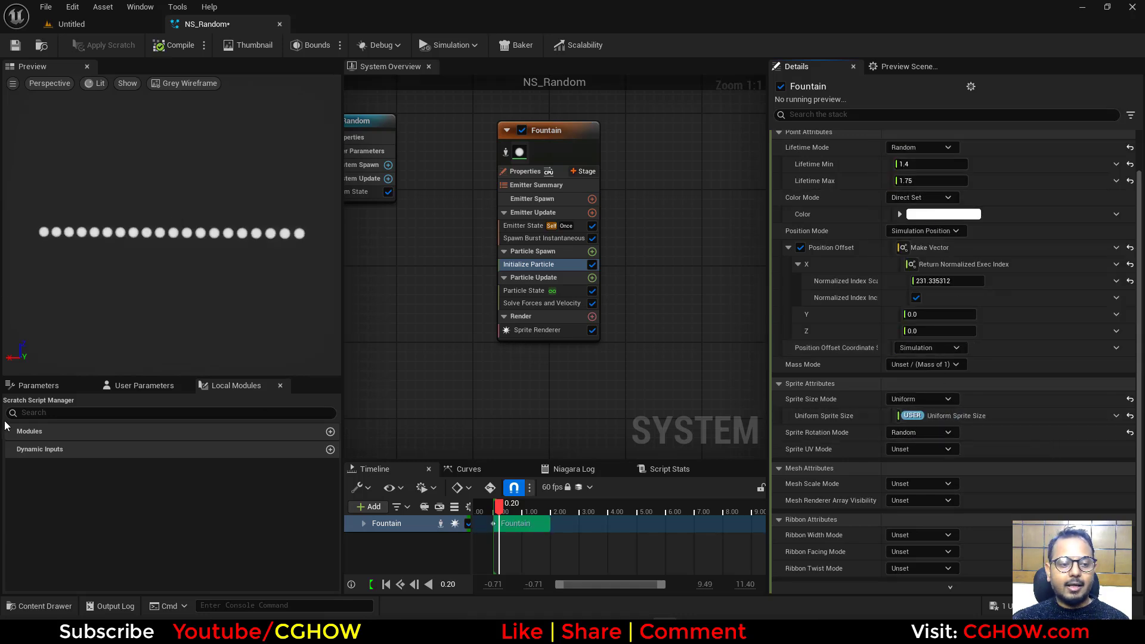
click(139, 388)
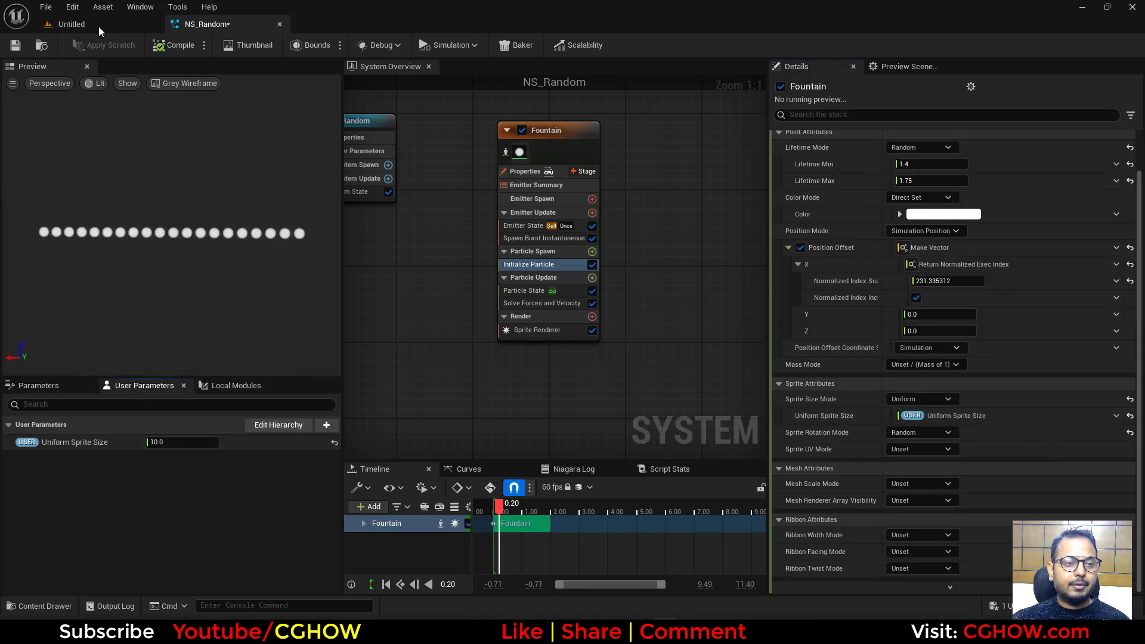
Enable Local Space on the Fountain emitter and place NS_Random in the level, framed without editor overlays
click(511, 172)
click(892, 164)
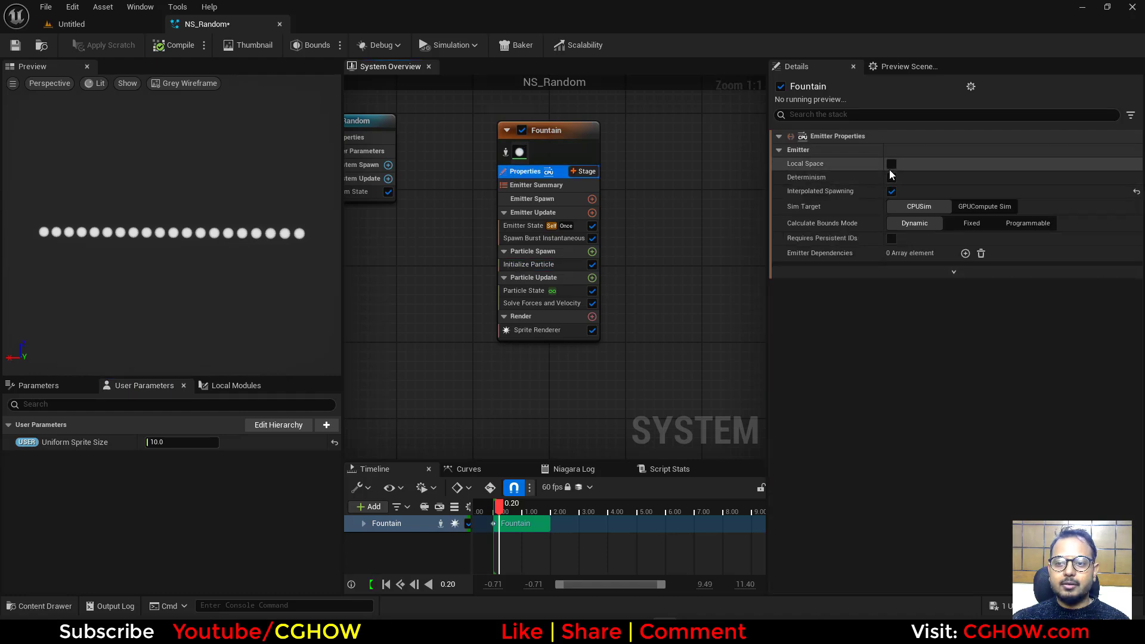
click(69, 24)
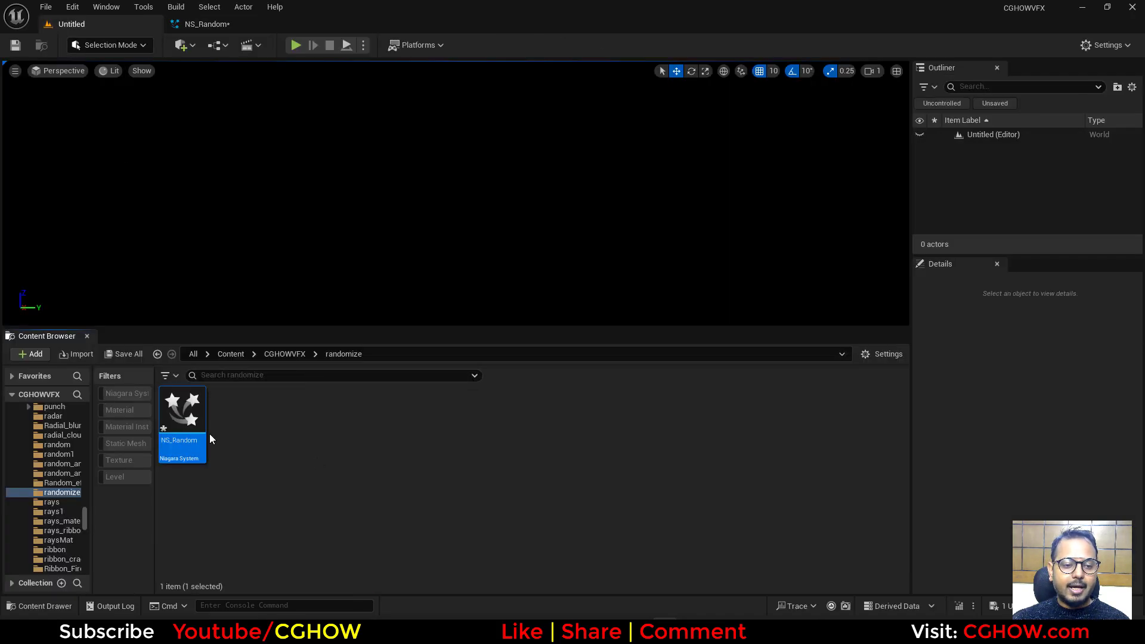
drag(205, 439, 417, 233)
key(f)
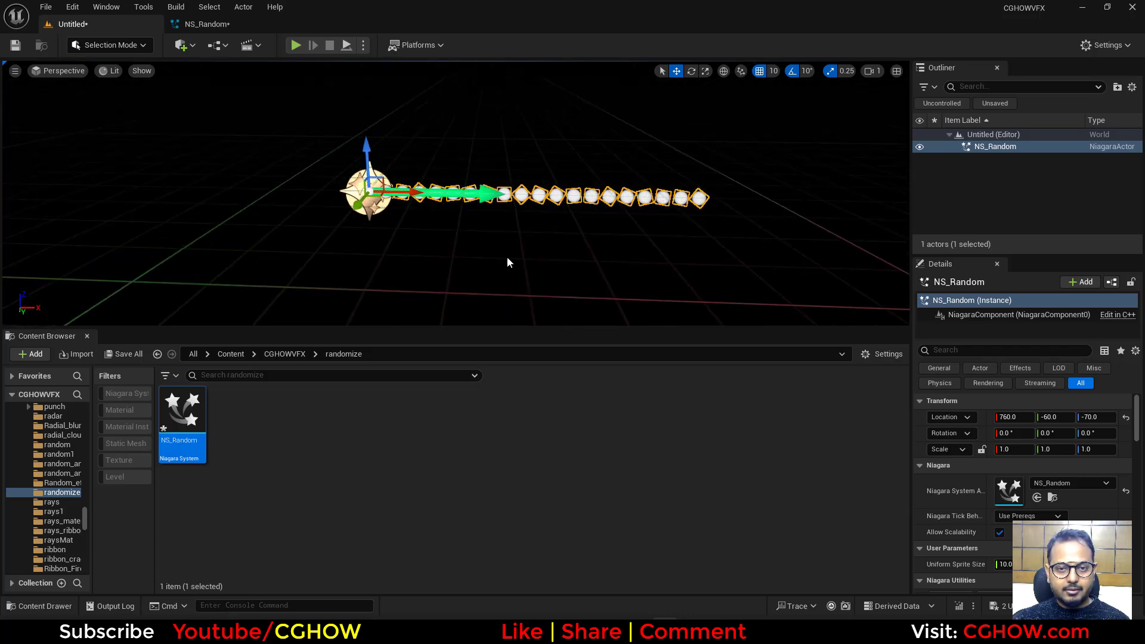
key(g)
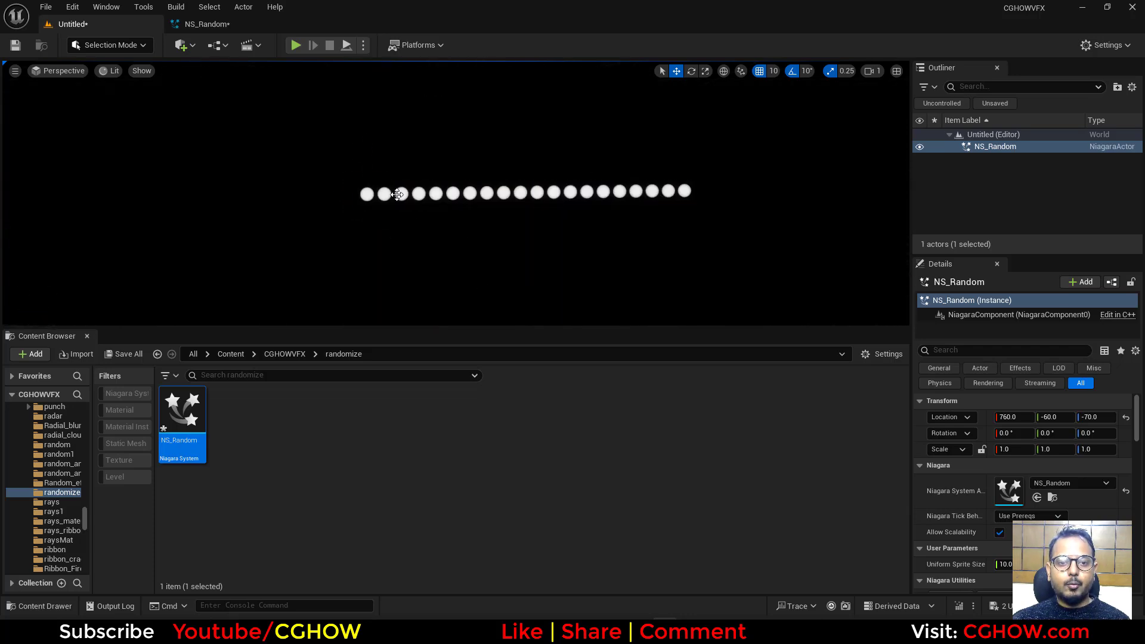
Duplicate the placed NS_Random actor down to Z -120 and set the copy's Uniform Sprite Size to 20
key(g)
alt+drag(367, 151, 366, 223)
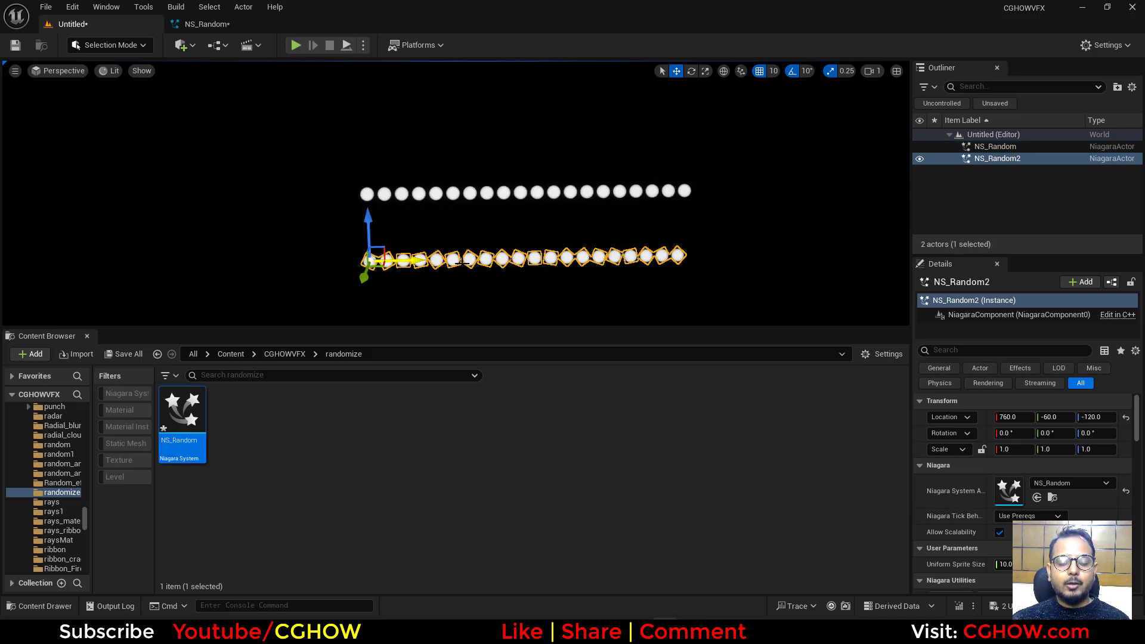
scroll(1029, 469, down, 2)
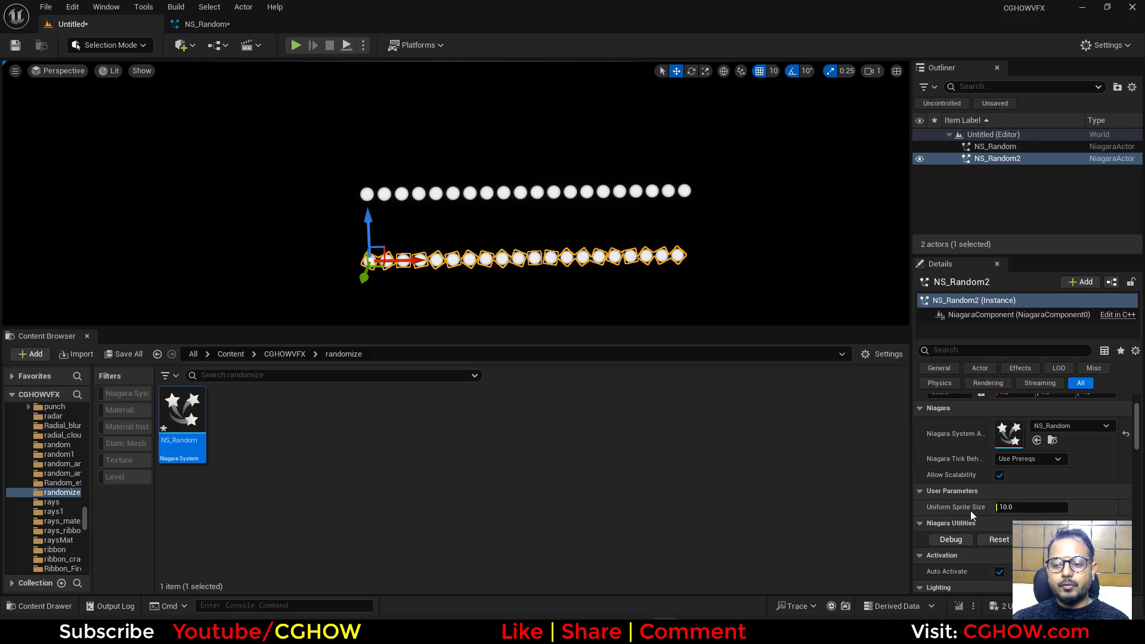
drag(1002, 508, 1016, 511)
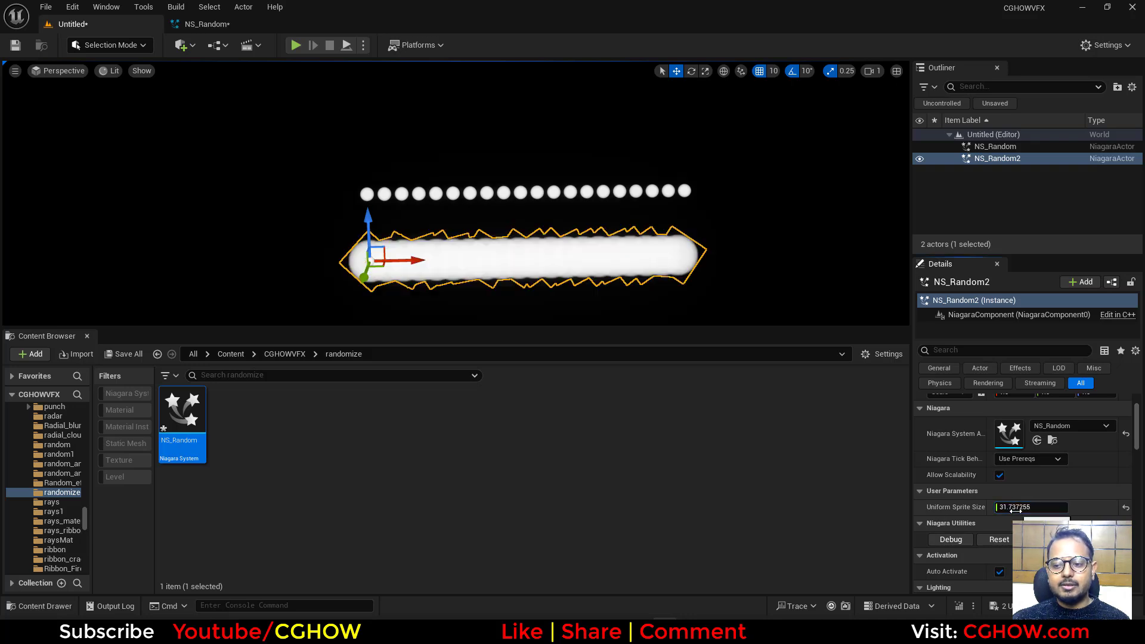
click(1016, 508)
text(20)
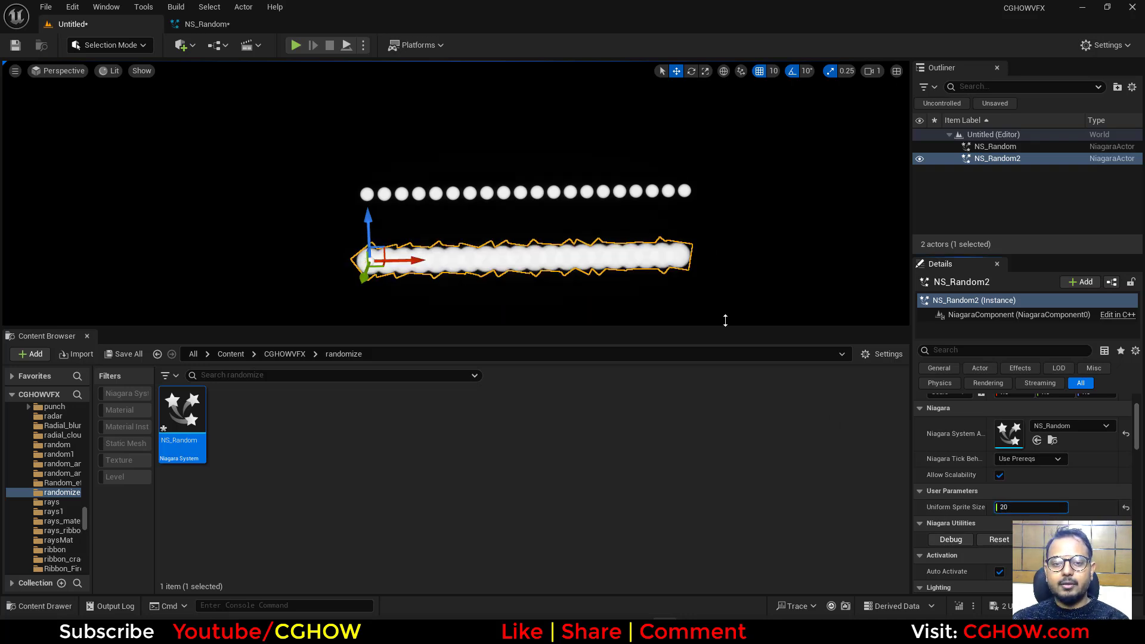
In NS_Random's Initialize Particle module, copy the user-linked Uniform Sprite Size input and reset it to its default
key(Return)
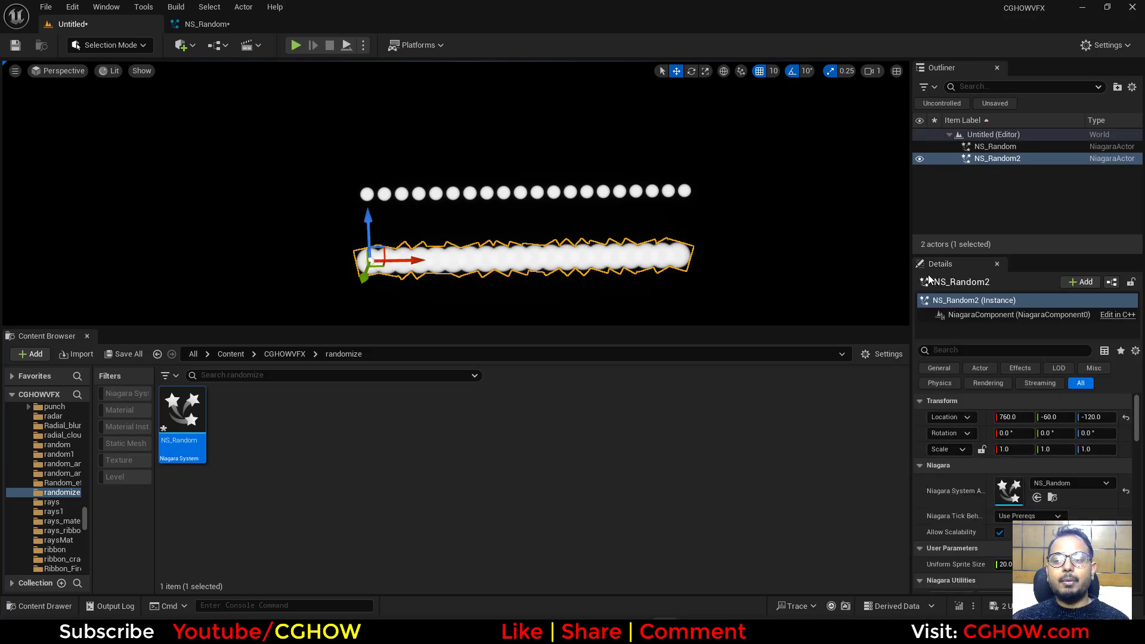
click(191, 27)
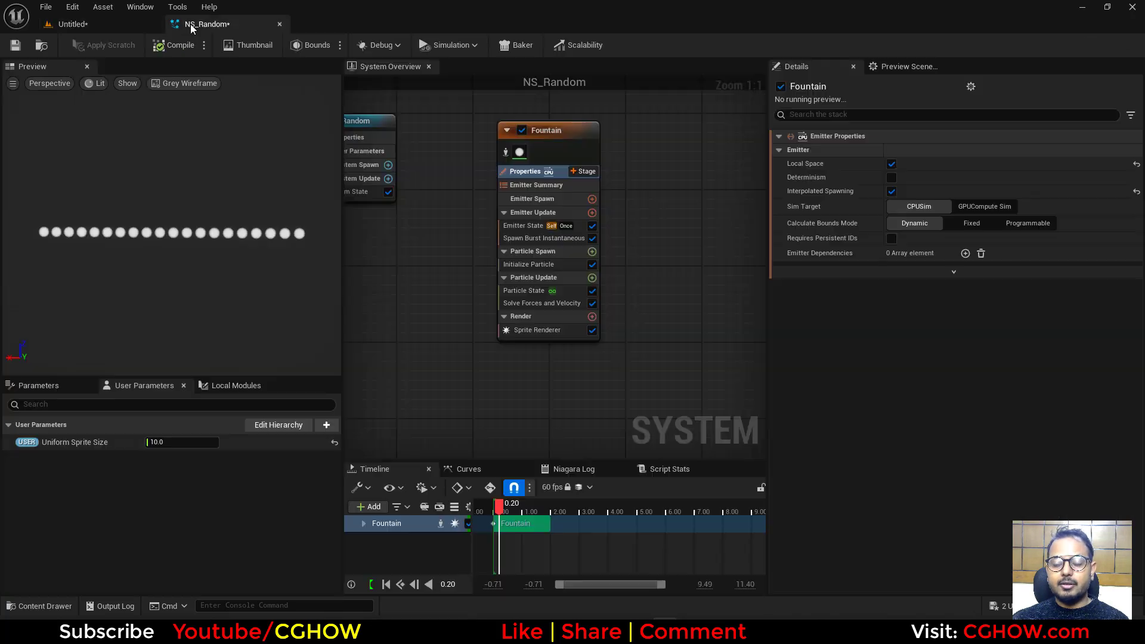
click(529, 264)
right_click(948, 453)
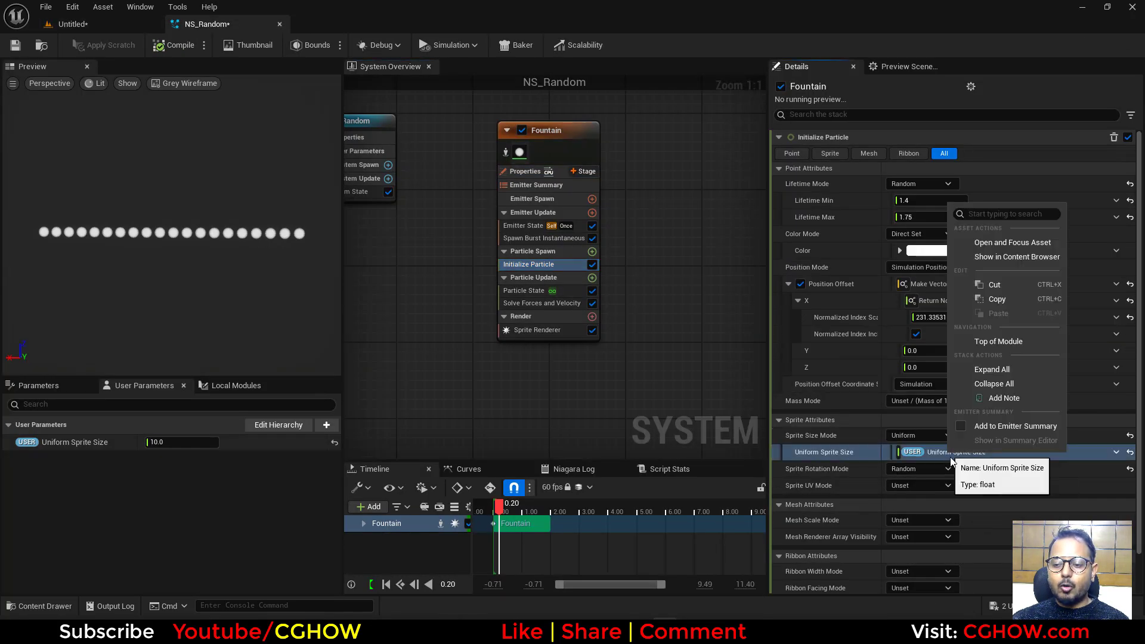
click(1002, 299)
click(1128, 455)
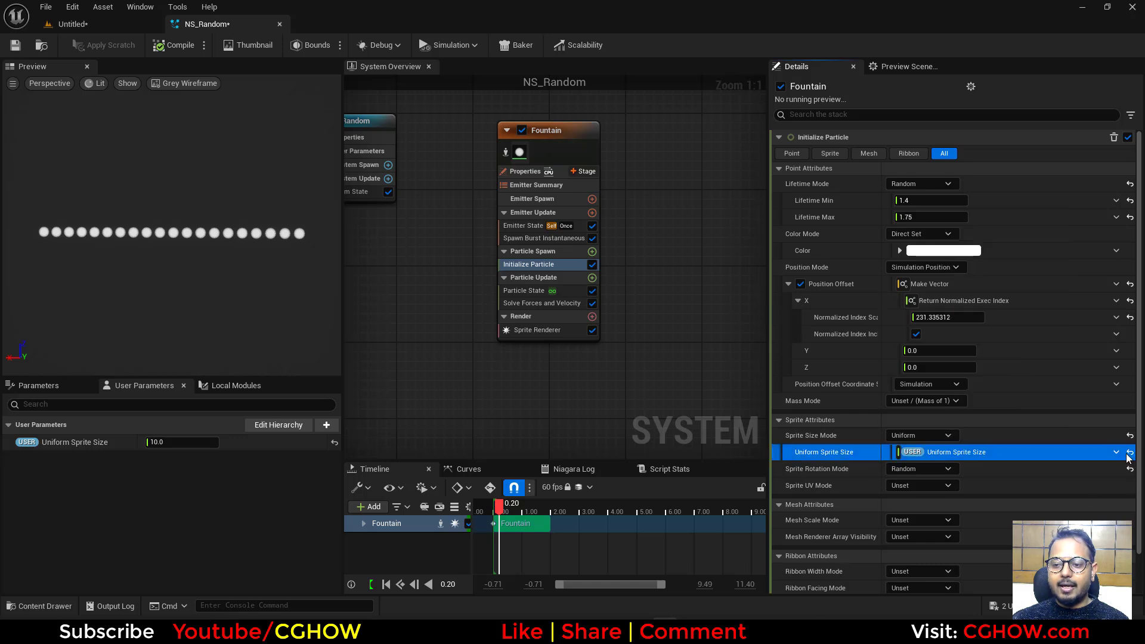
Make the uniform sprite size a Multiply Float and paste the copied user parameter link into its B input
click(1116, 452)
text(mu)
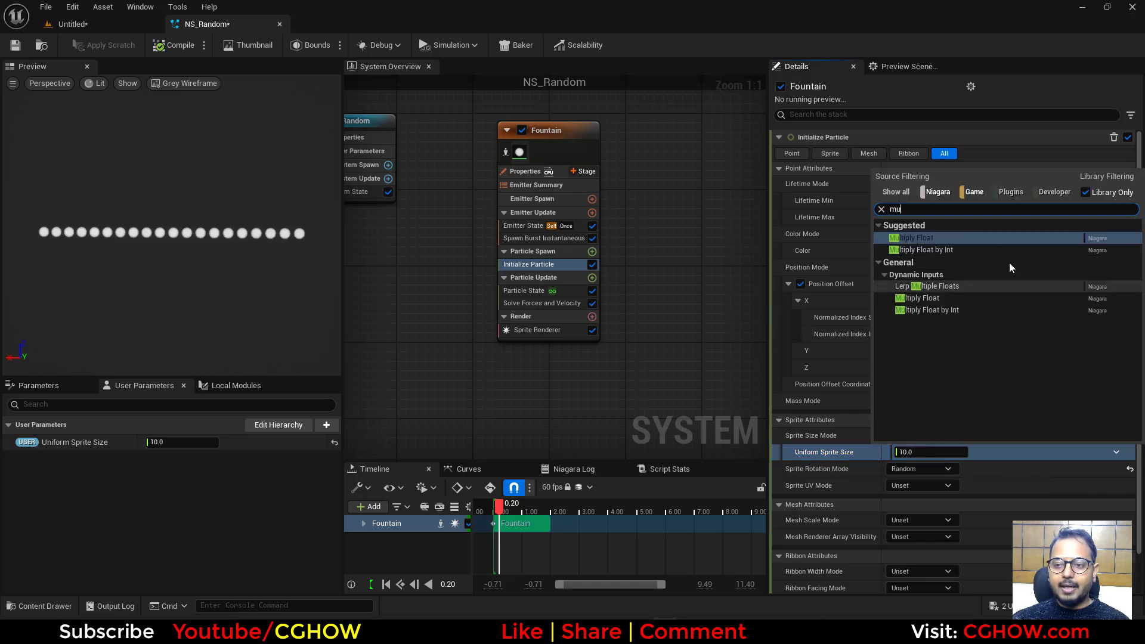
click(880, 226)
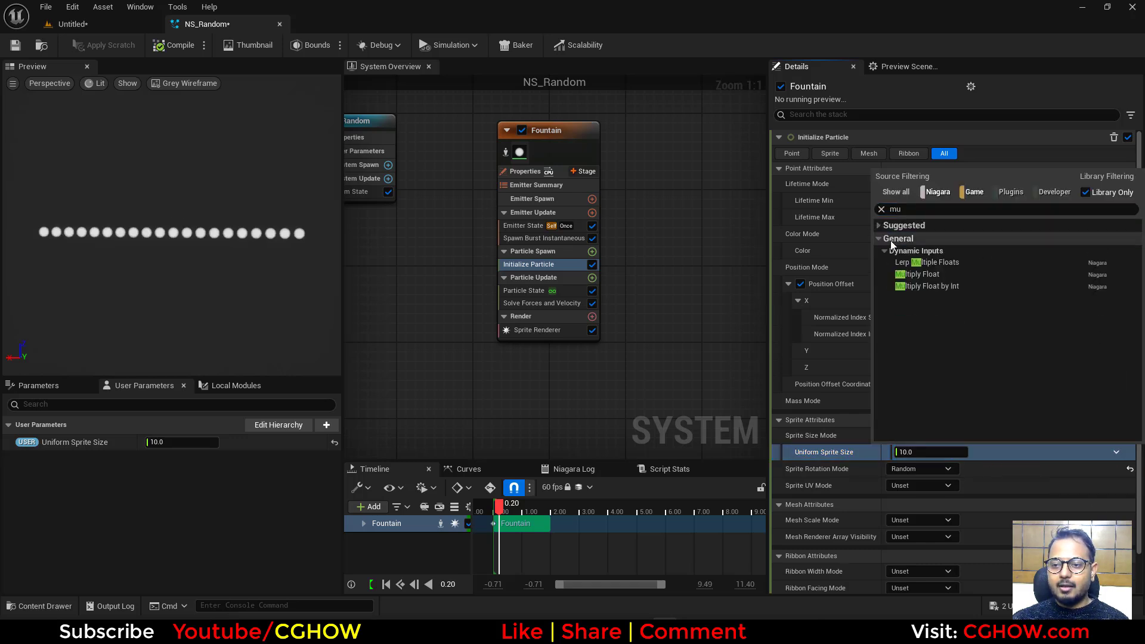
click(901, 210)
text(mul)
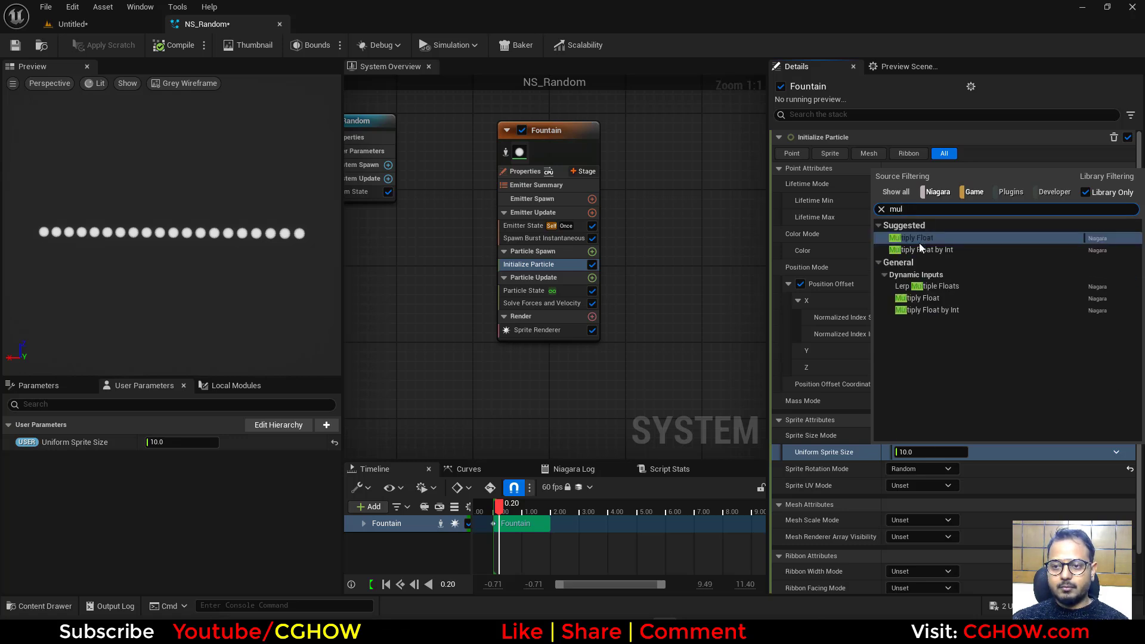
click(918, 240)
right_click(883, 485)
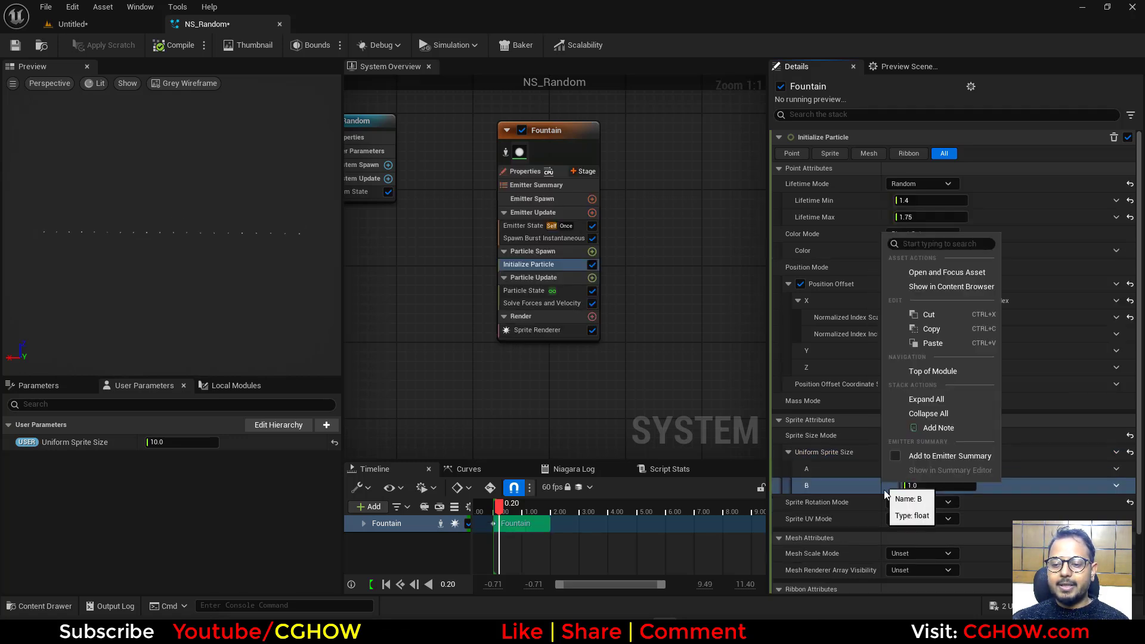
click(934, 343)
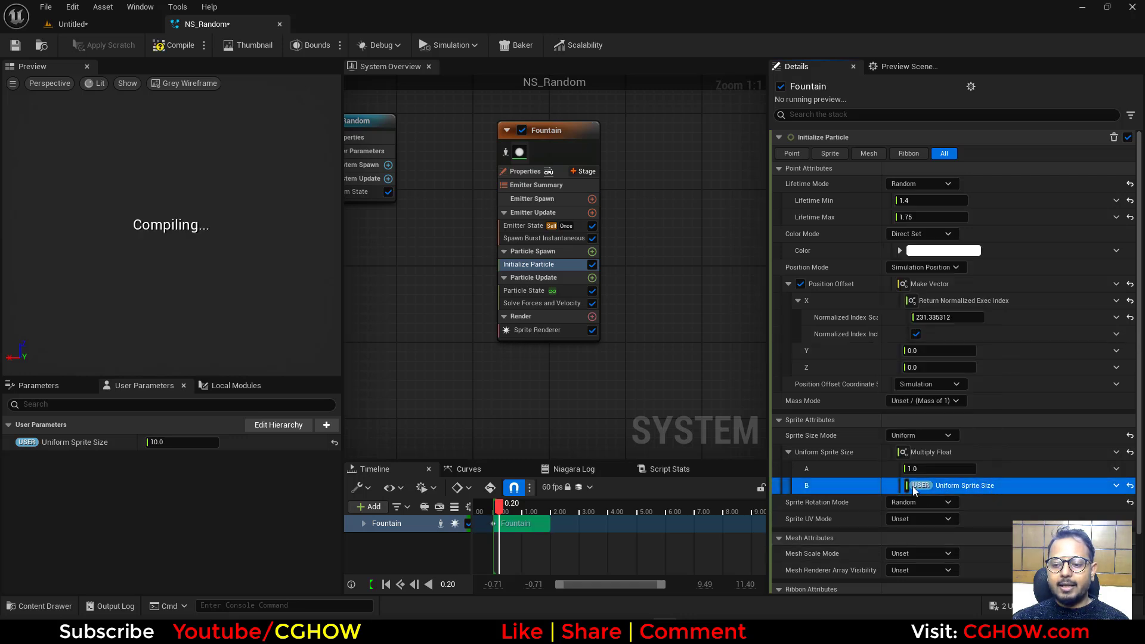
Make the multiplication's A input a Random Range Float with a minimum of 0.1
click(1117, 485)
text(uni)
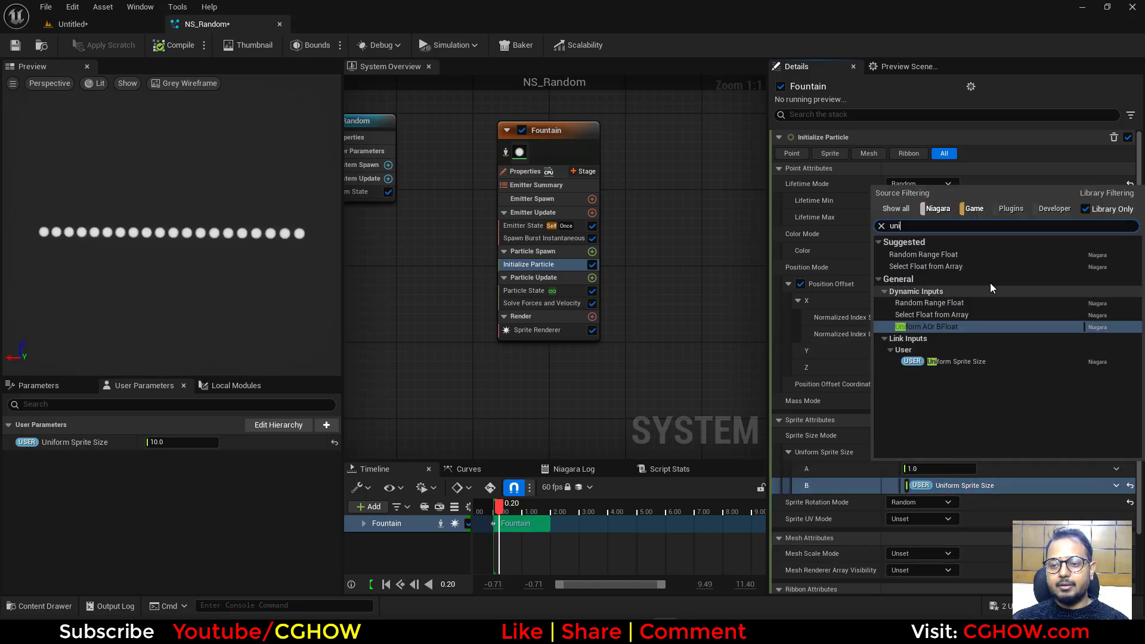
click(931, 255)
click(948, 485)
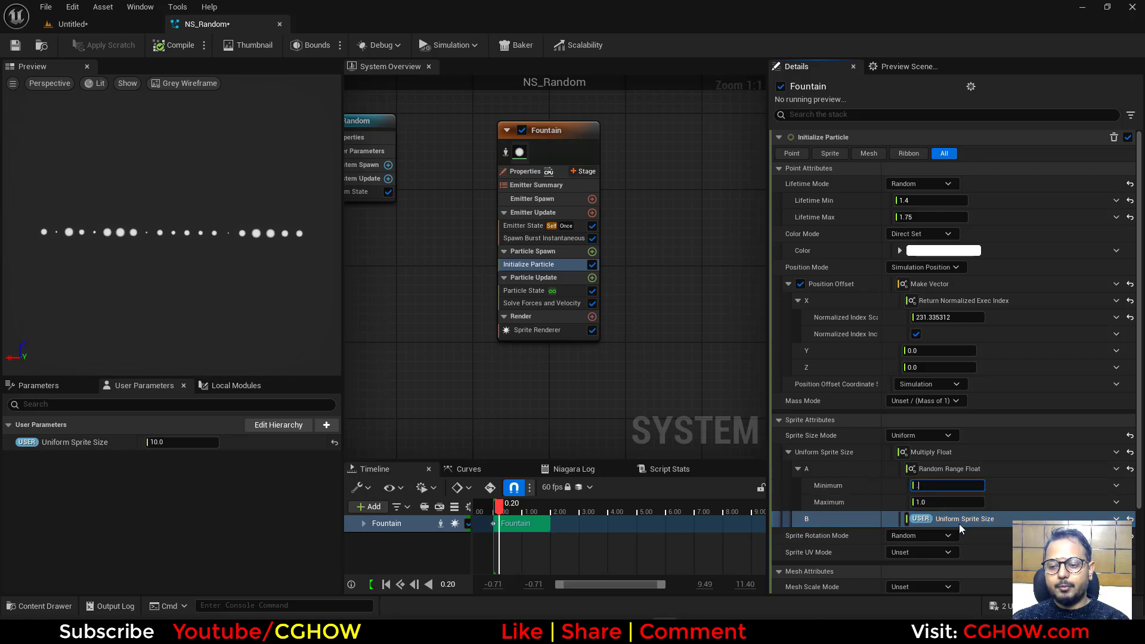
Compare both instances in the level and raise NS_Random2's Uniform Sprite Size to about 30
click(119, 25)
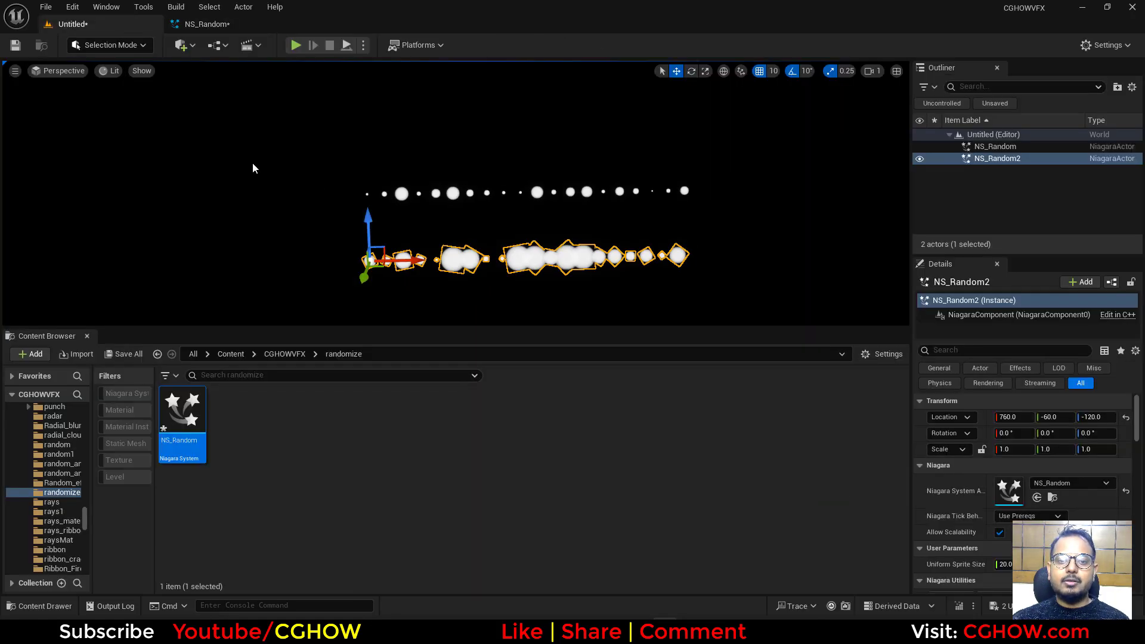
click(652, 238)
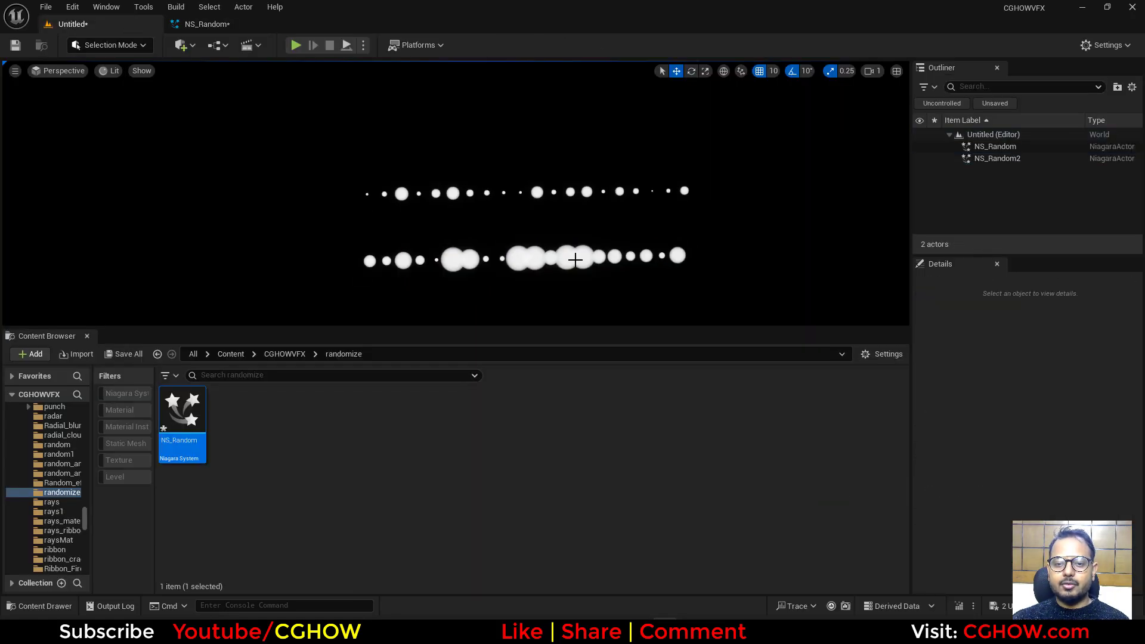
click(582, 258)
drag(1004, 564, 1044, 564)
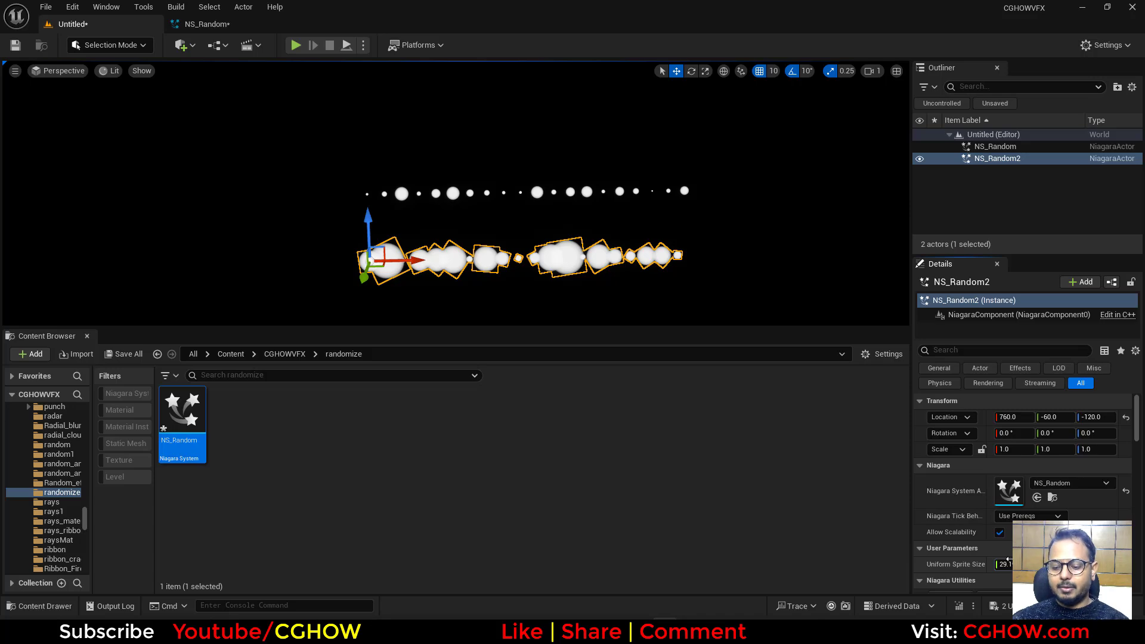
Review the random range's minimum and maximum in NS_Random, and compare the particle sizes of both level instances
click(212, 24)
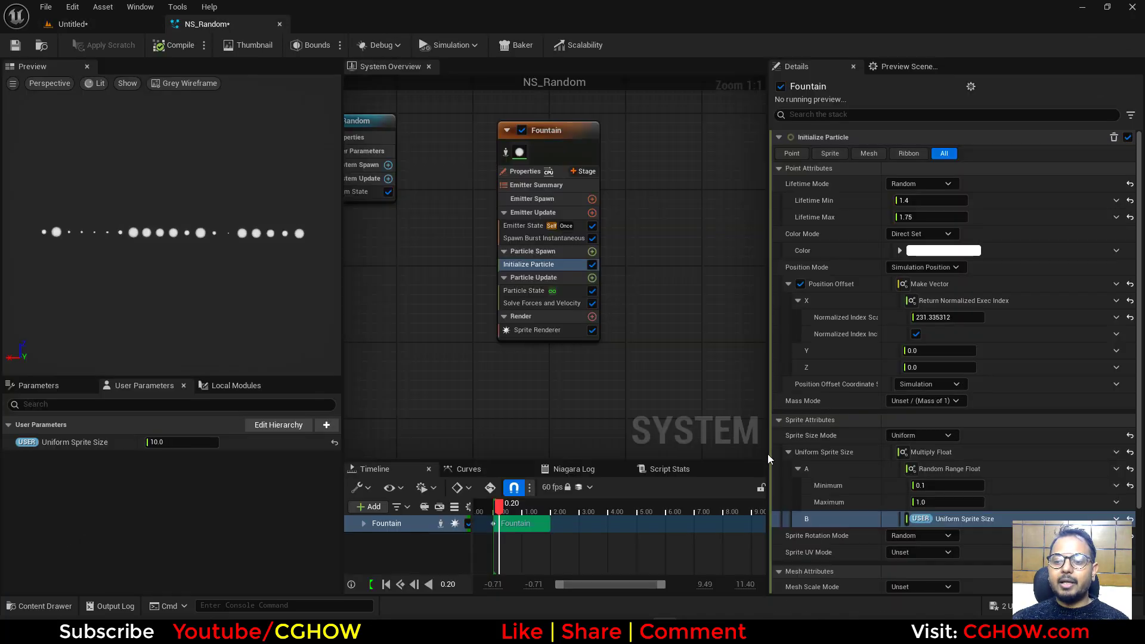
click(928, 485)
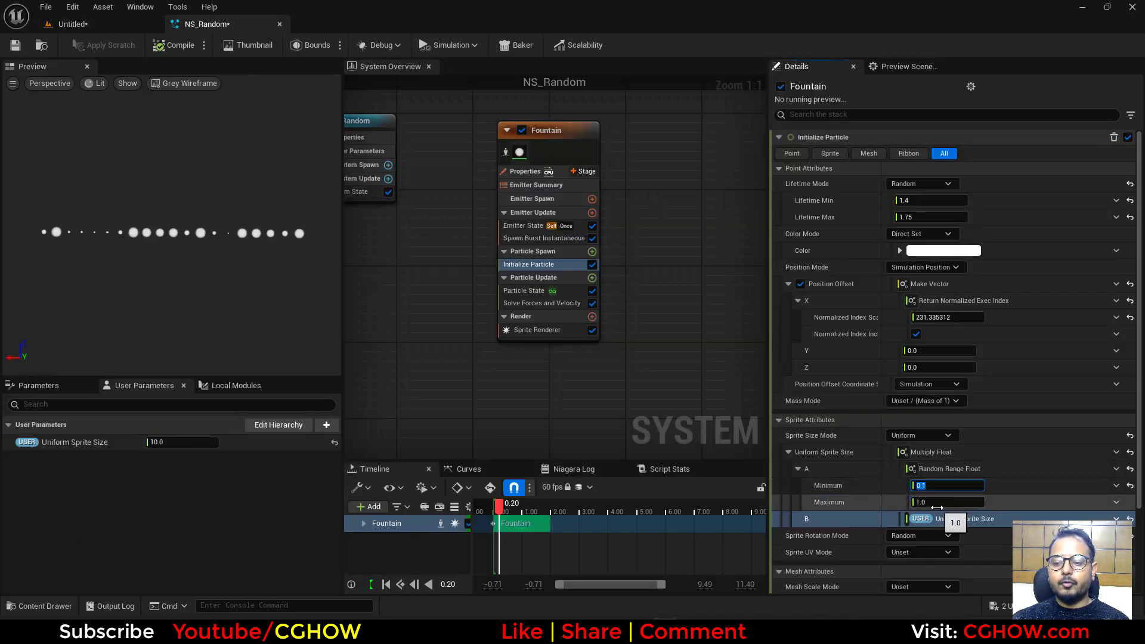
click(938, 504)
click(934, 485)
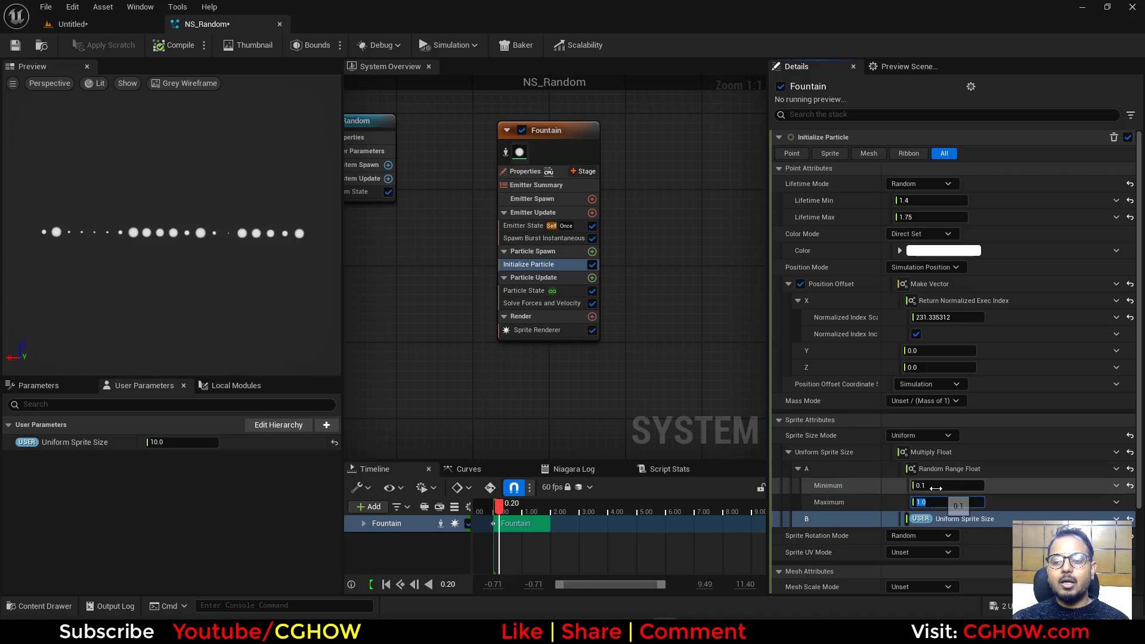
click(71, 24)
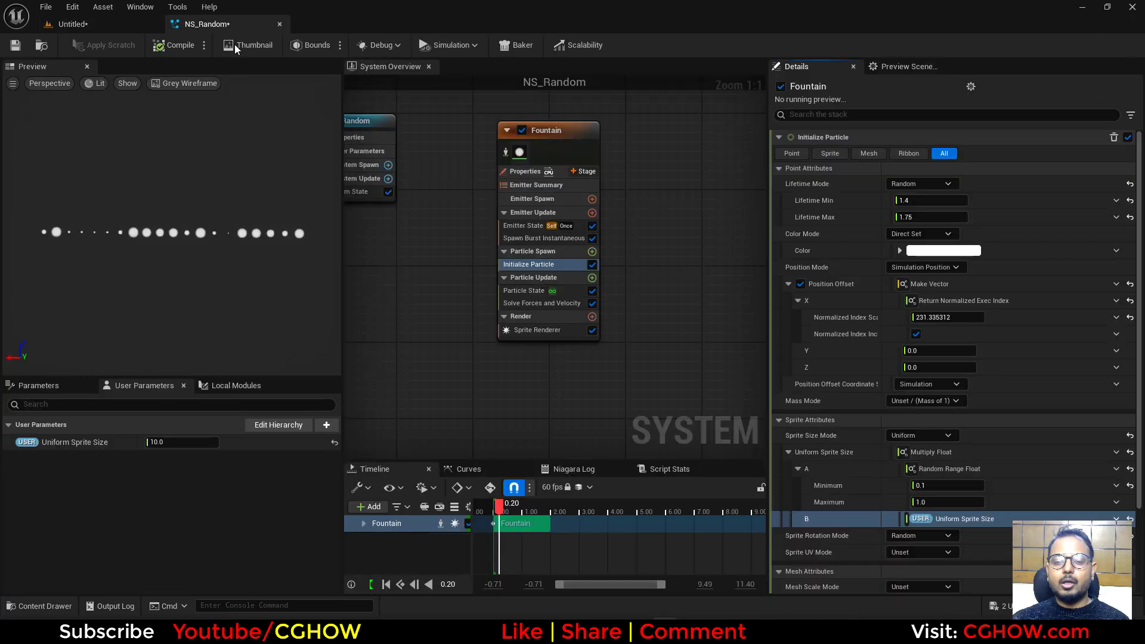
Reset NS_Random's uniform sprite size to its default, and switch the Sprite Size Mode to Random Uniform with a minimum of 1
click(203, 24)
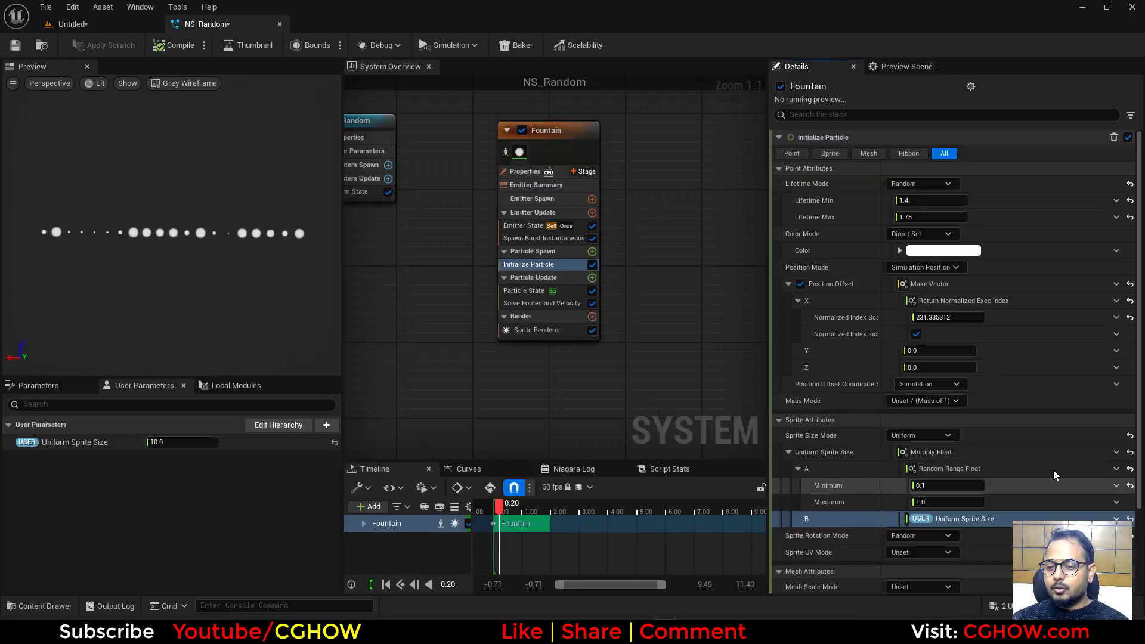
click(1130, 469)
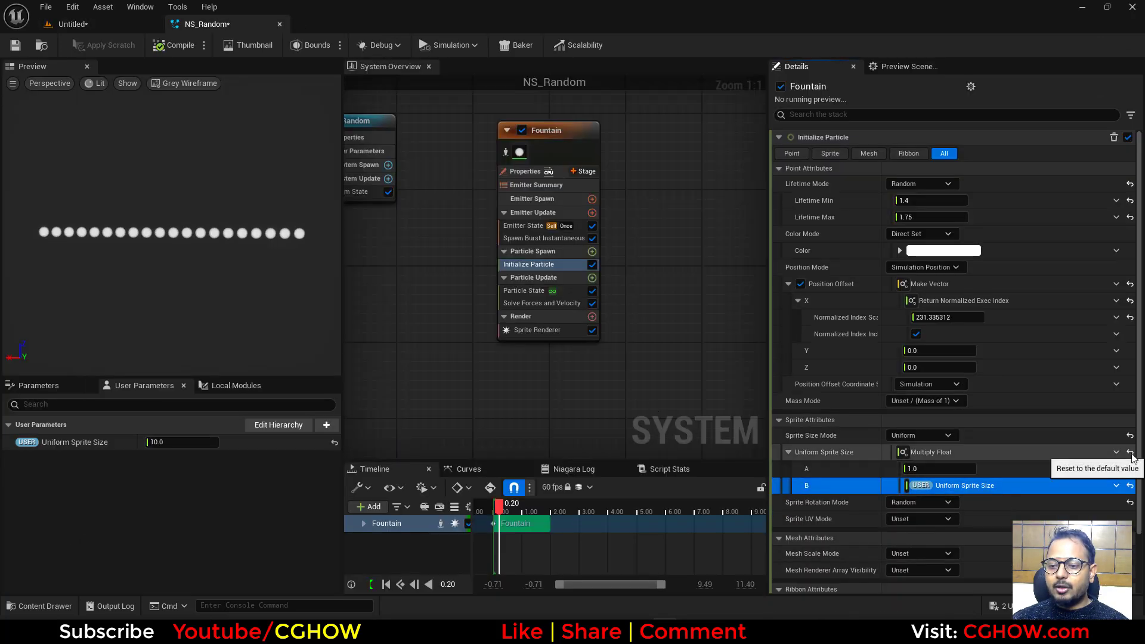
click(1132, 453)
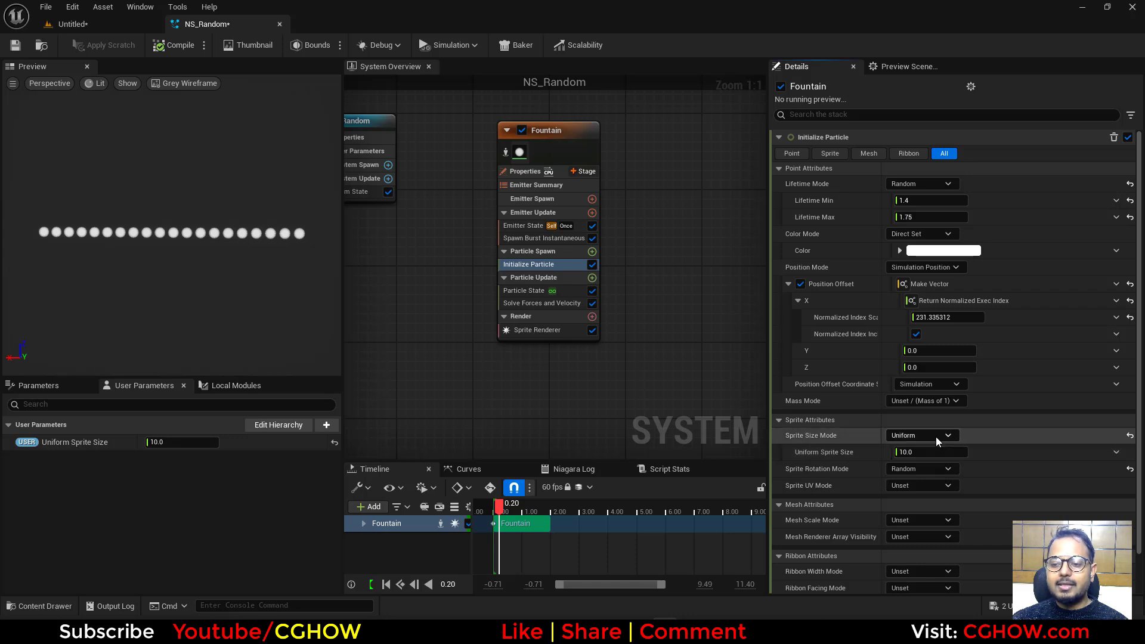
click(935, 436)
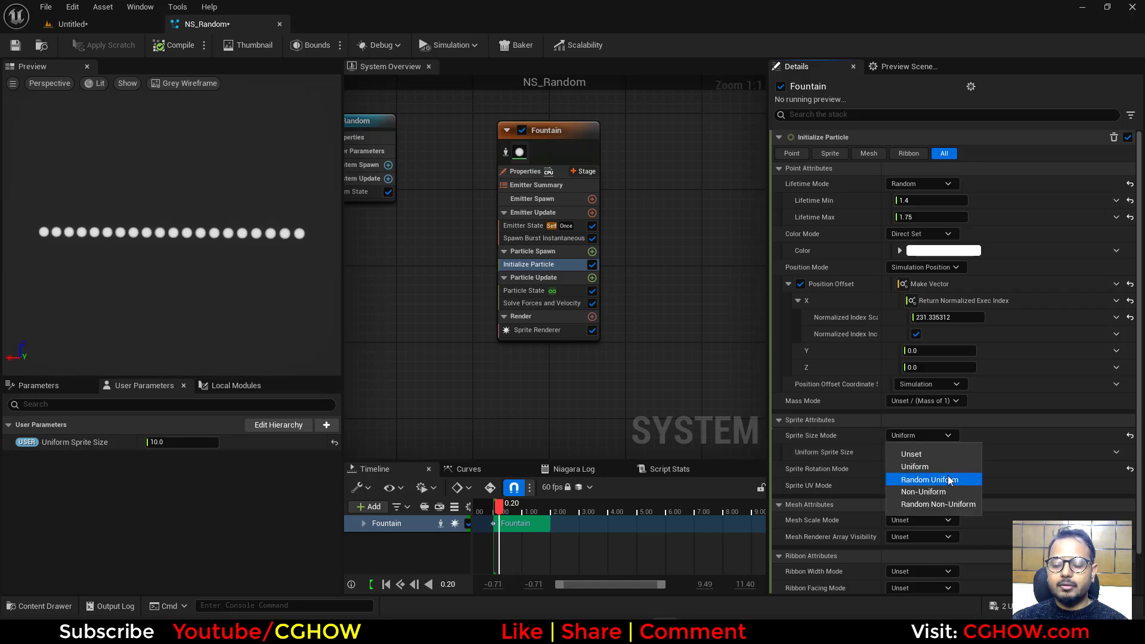
click(929, 479)
click(913, 469)
text(1)
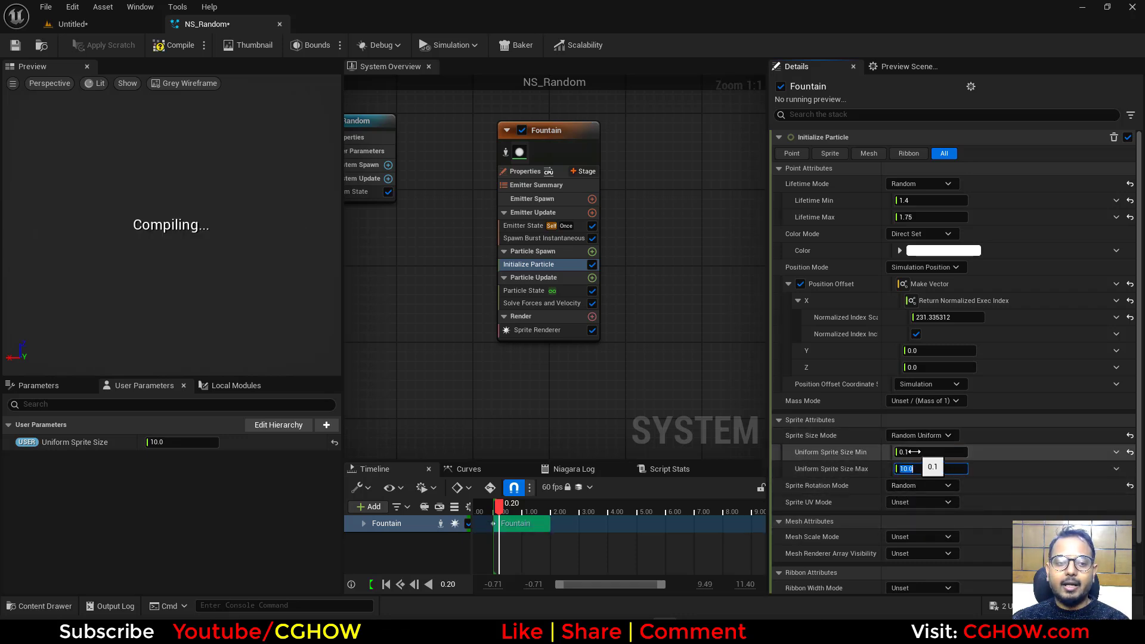
click(914, 452)
text(1)
key(Return)
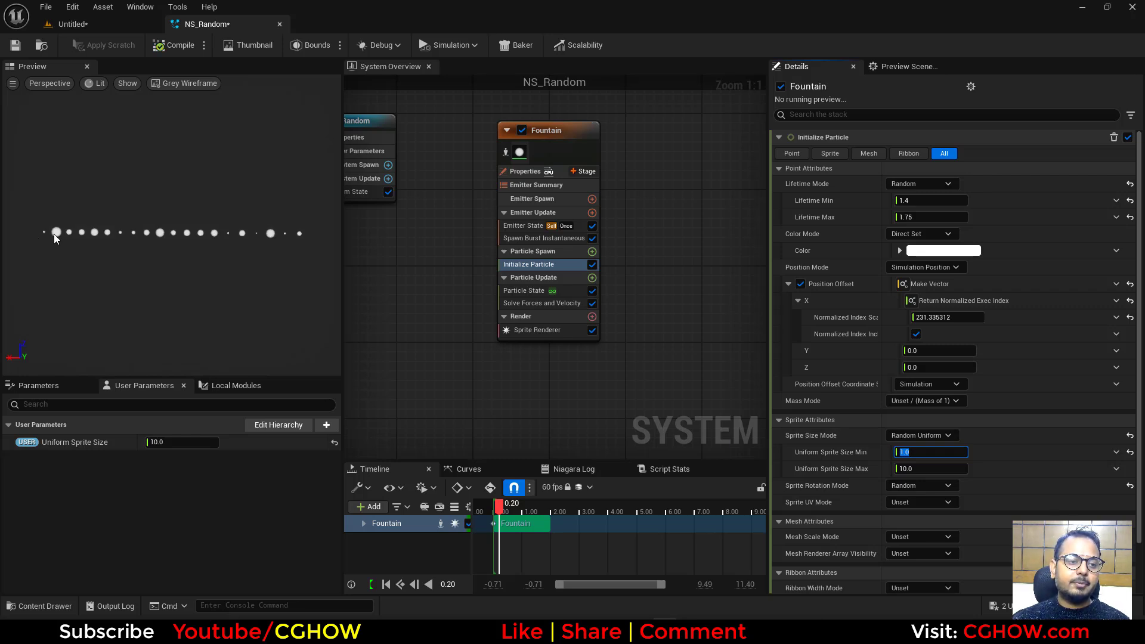
Replay the particle burst and enable Determinism in the Fountain emitter's properties
drag(504, 509, 552, 507)
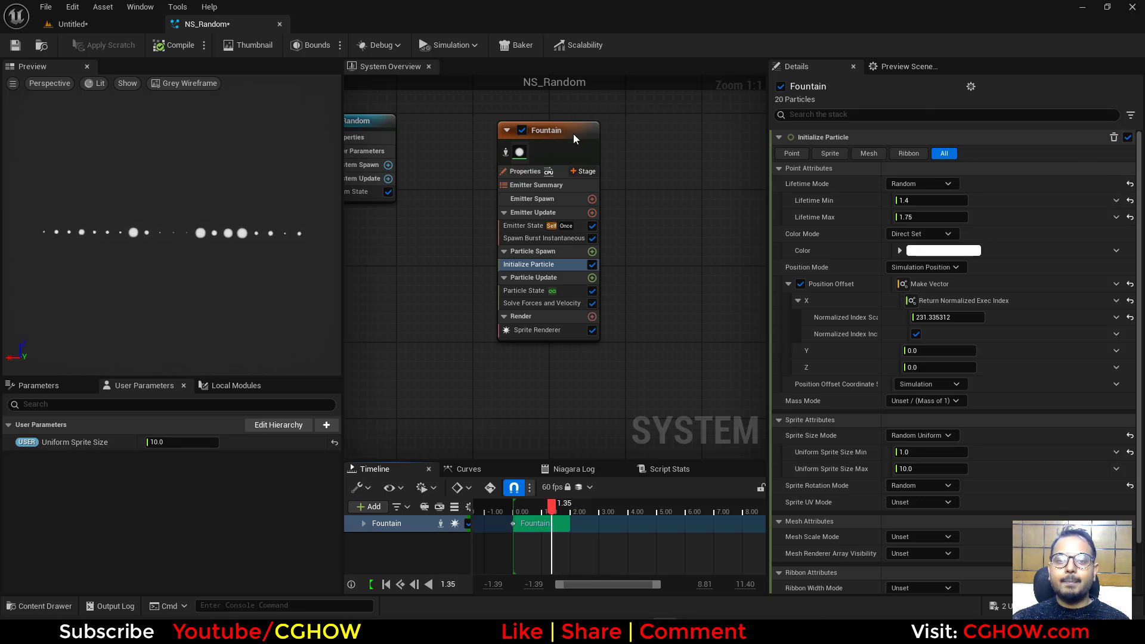
click(519, 172)
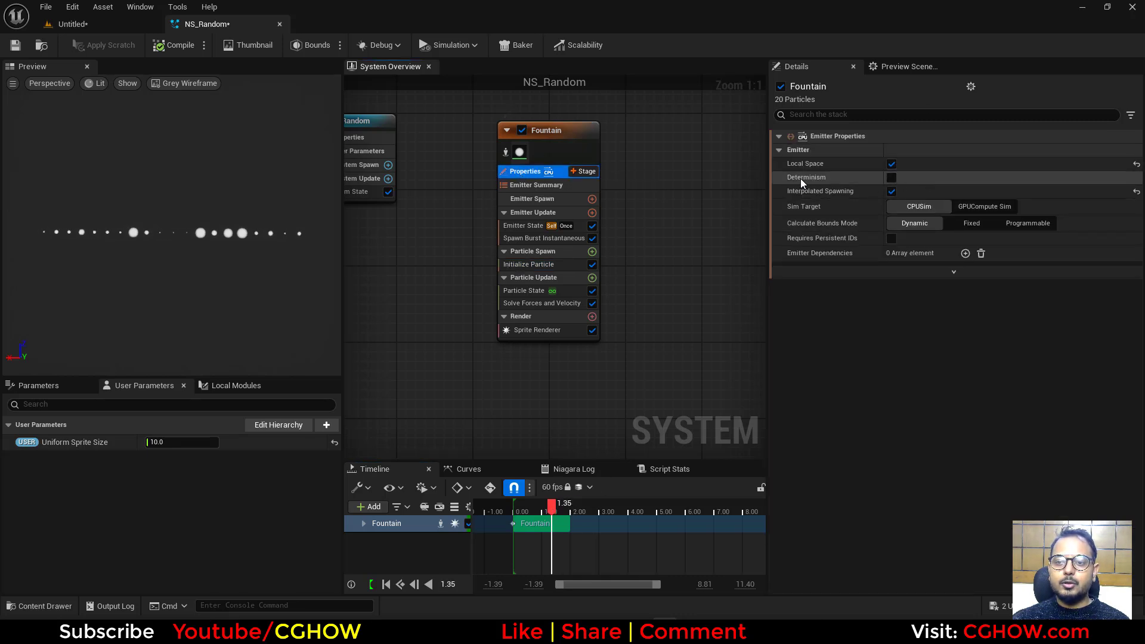
mouse_move(802, 183)
click(891, 177)
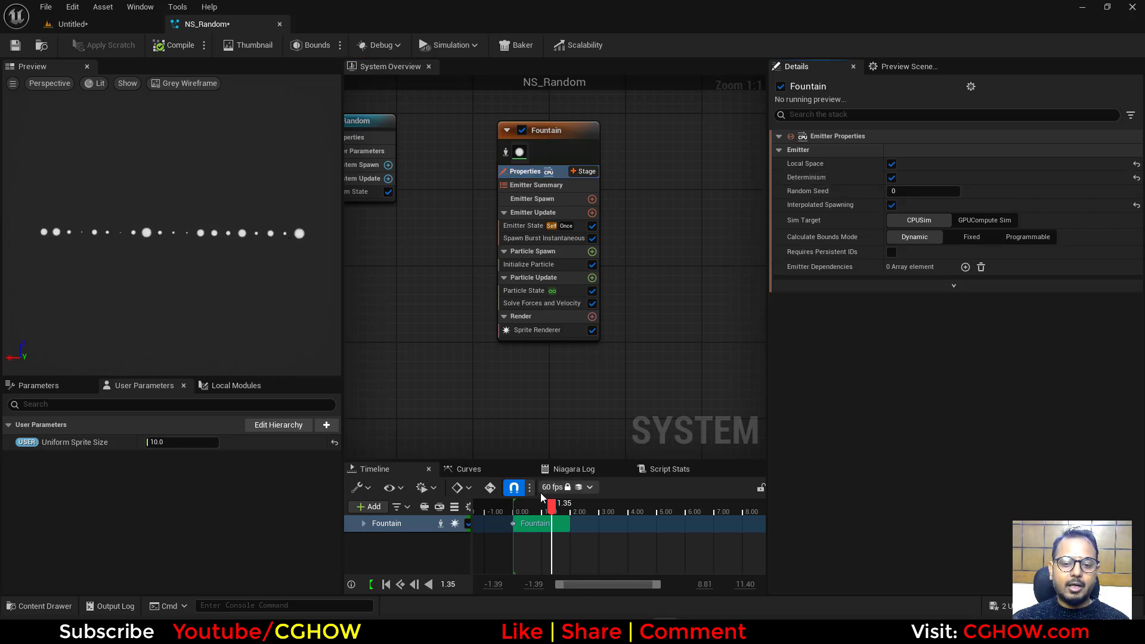
Scrub the simulation back and forth past its start to compare the particle sizes between restarts
drag(535, 491, 512, 495)
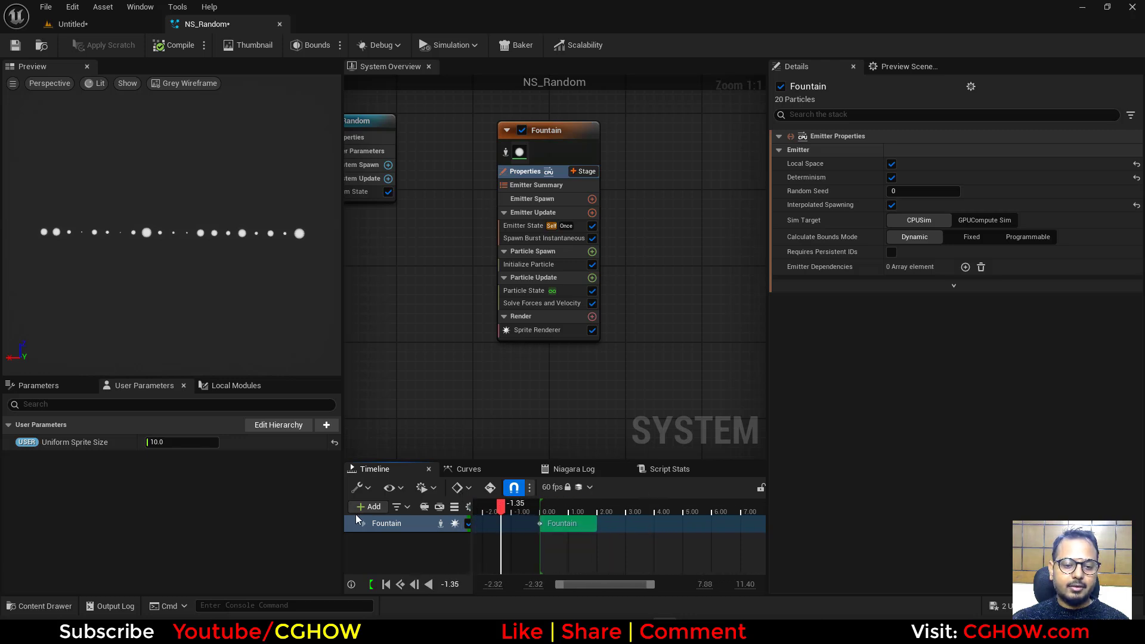
drag(470, 538, 583, 528)
click(458, 585)
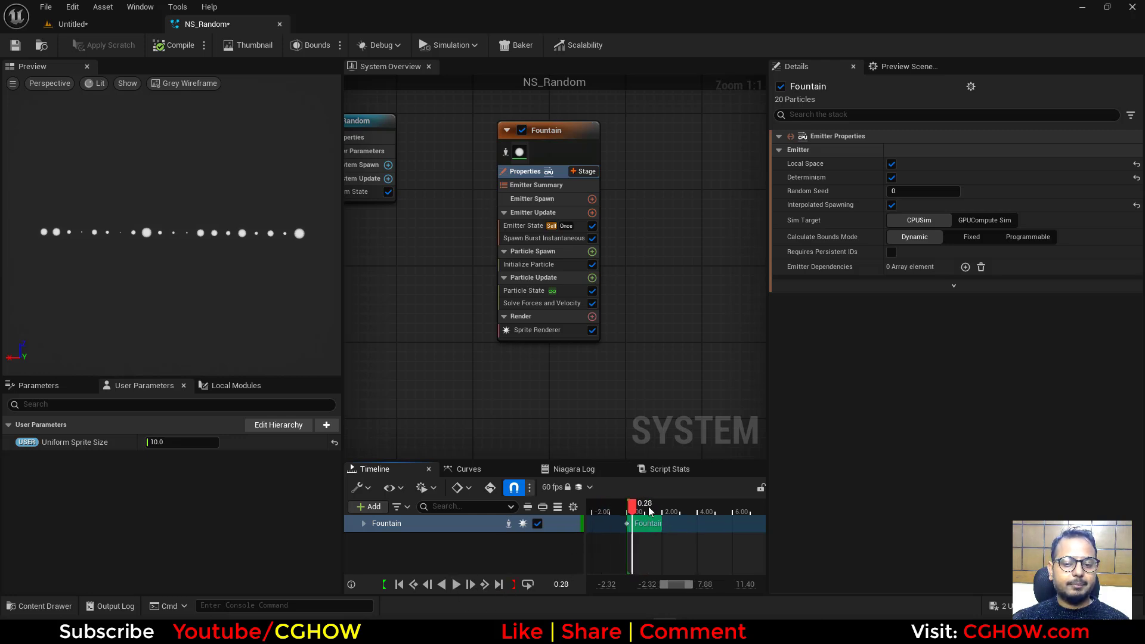
drag(661, 513, 632, 513)
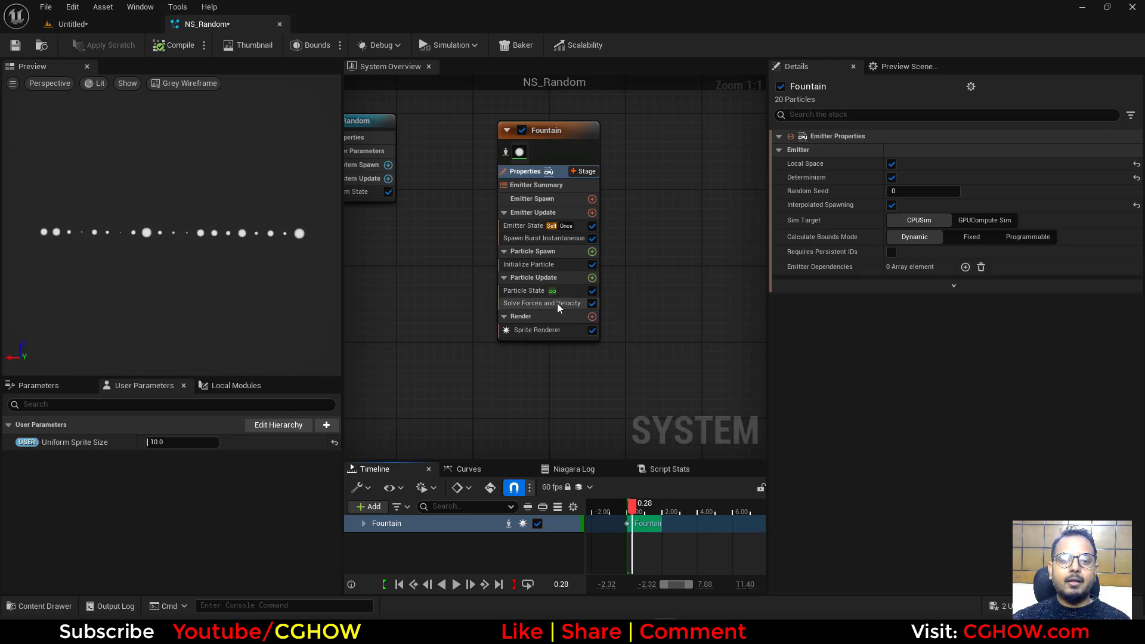
Set the Uniform Sprite Size Min in Initialize Particle to 10
click(533, 266)
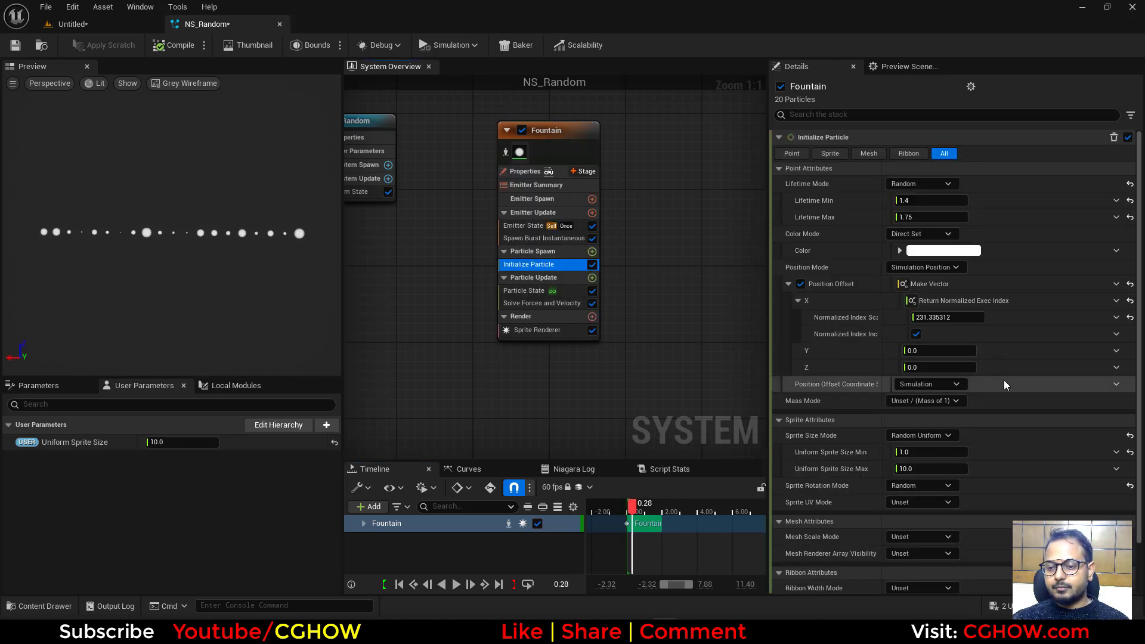
click(931, 452)
text(10)
key(Return)
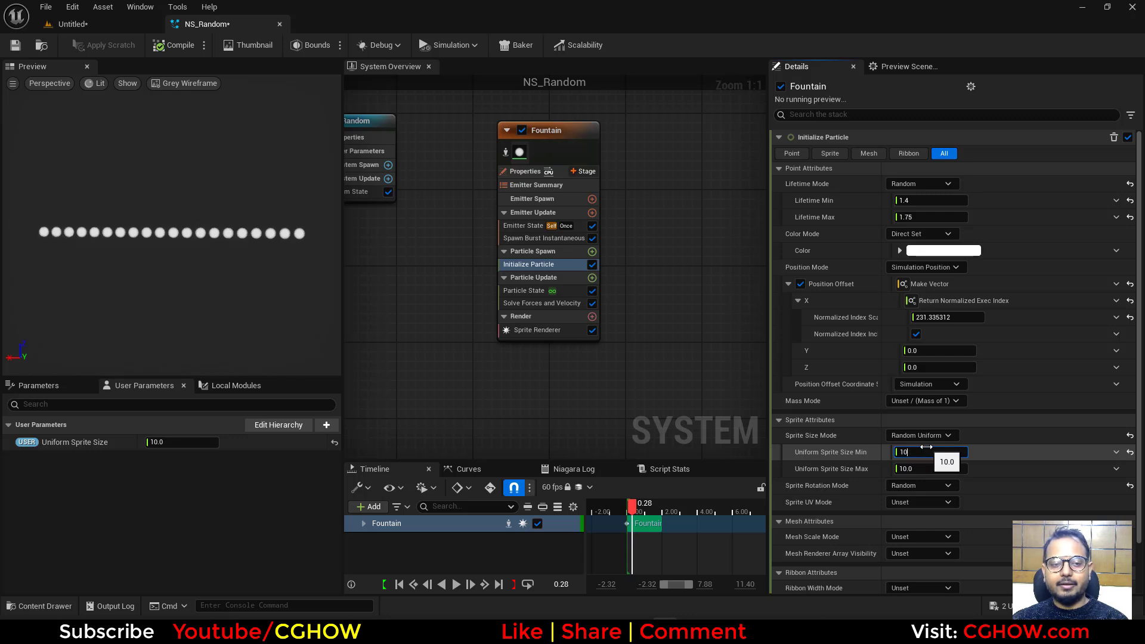
Switch Initialize Particle's Color Mode to Random Hue/Saturation/Value and make the base color red with green and blue at 0
click(922, 234)
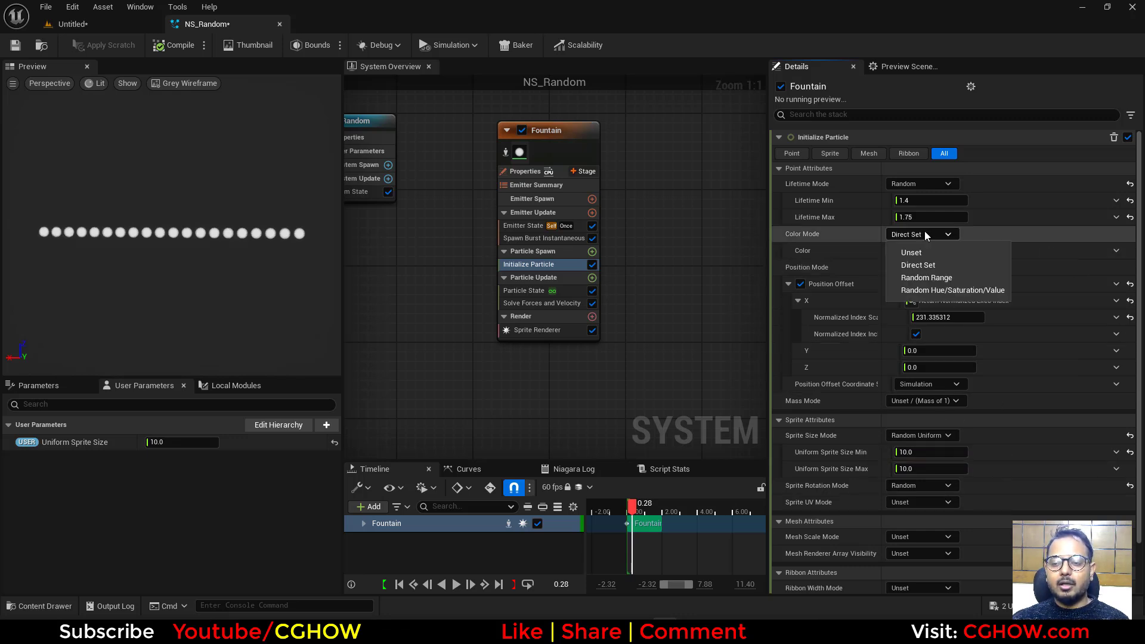
click(935, 290)
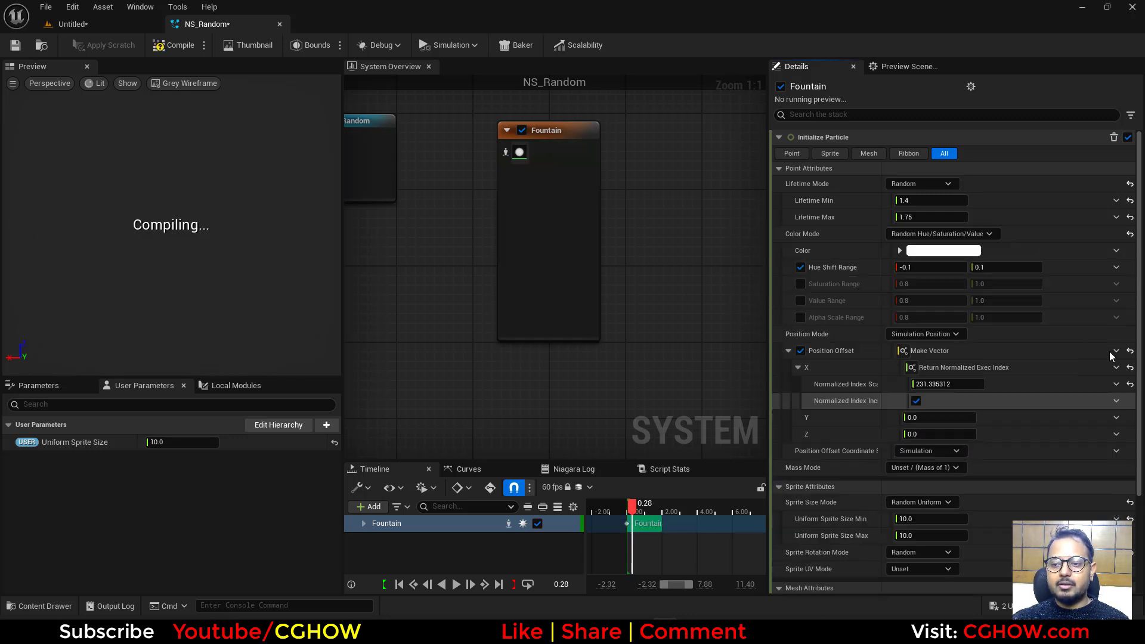
click(944, 251)
click(734, 438)
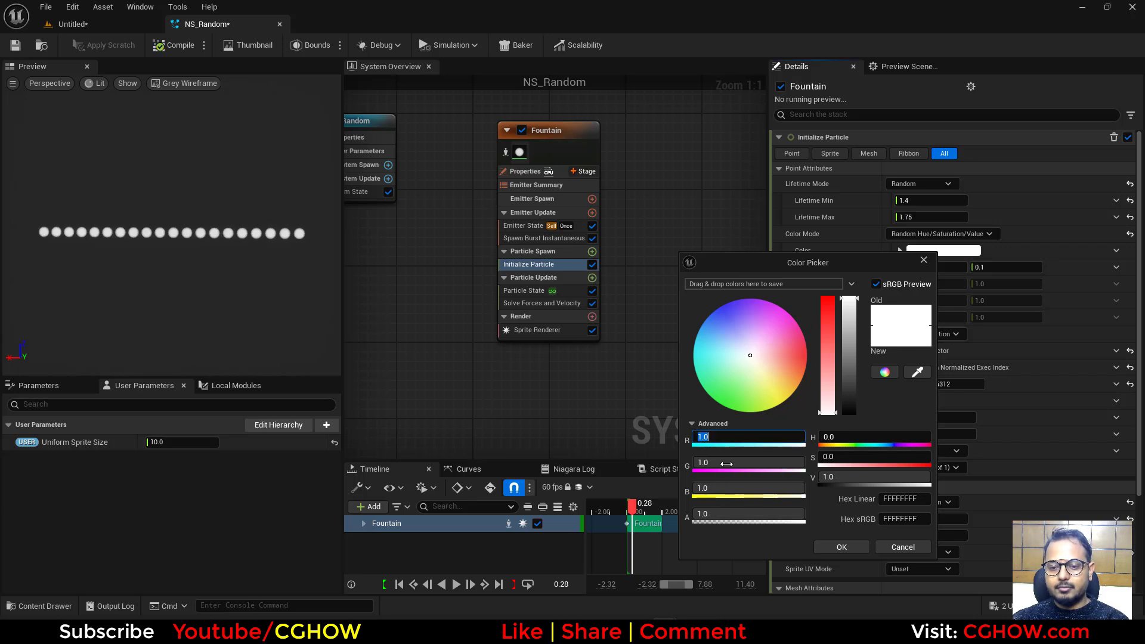
click(726, 464)
text(0)
click(718, 487)
text(0)
key(Return)
click(841, 547)
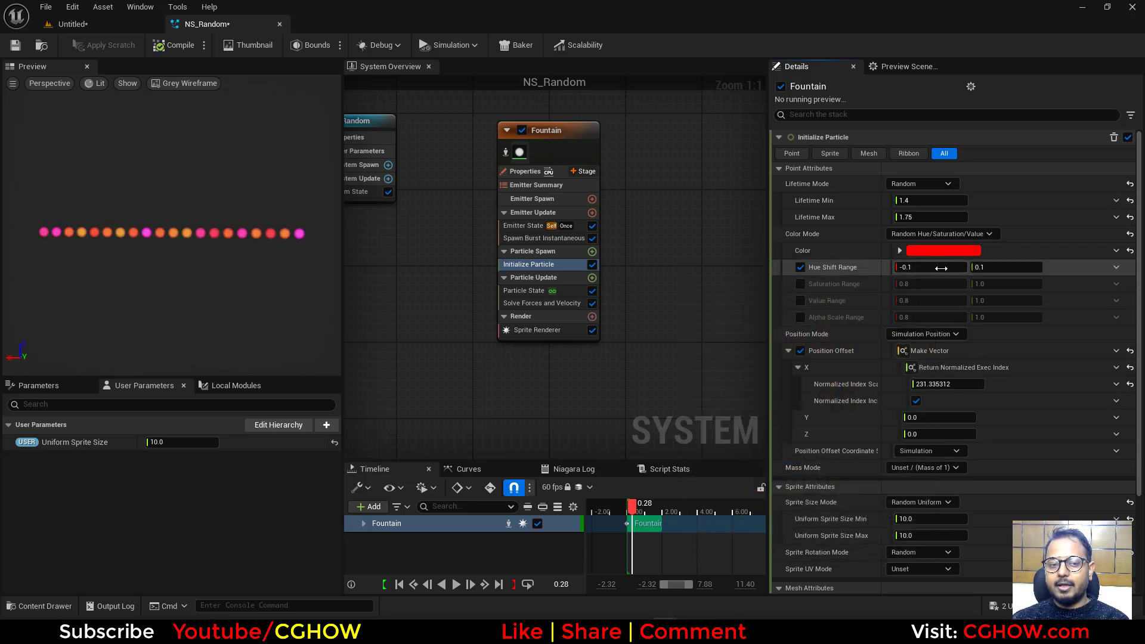
Try a Multiply Vector 2D by Float input on the Hue Shift Range with a Float of about 1.03, and reset the range
click(1116, 268)
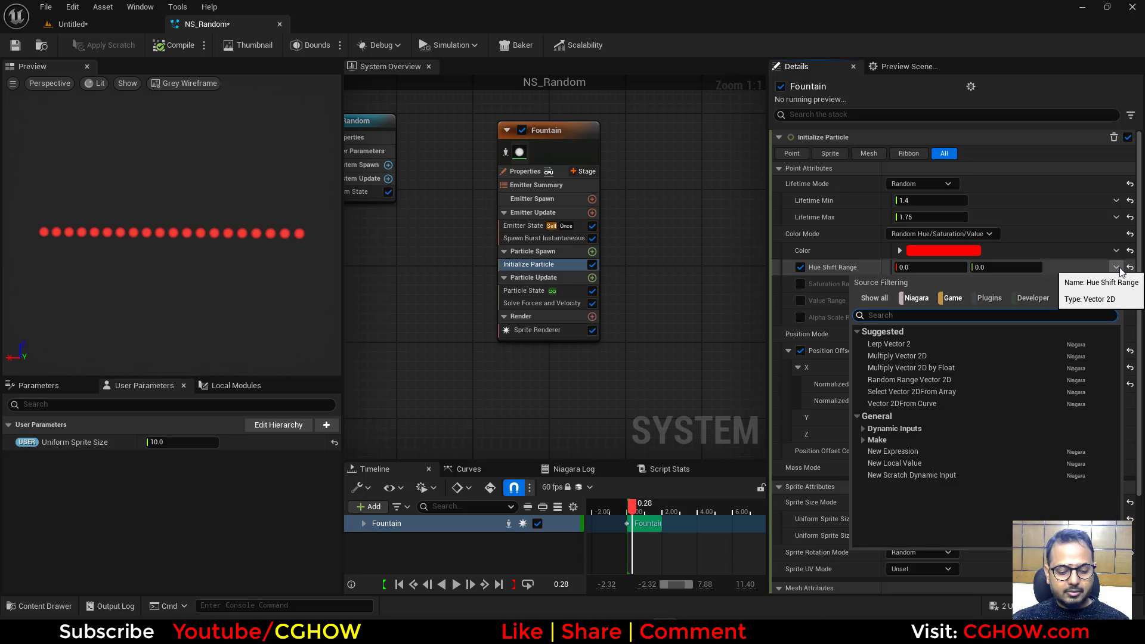
text(flo)
click(893, 344)
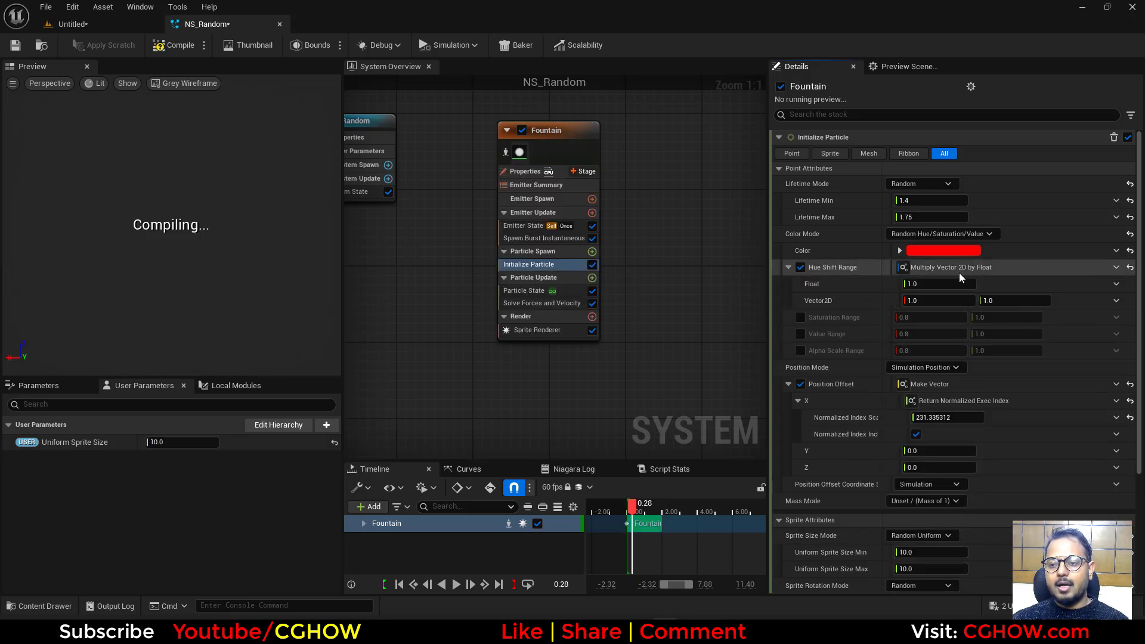
mouse_move(935, 285)
mouse_down()
mouse_move(918, 285)
mouse_move(931, 284)
mouse_up()
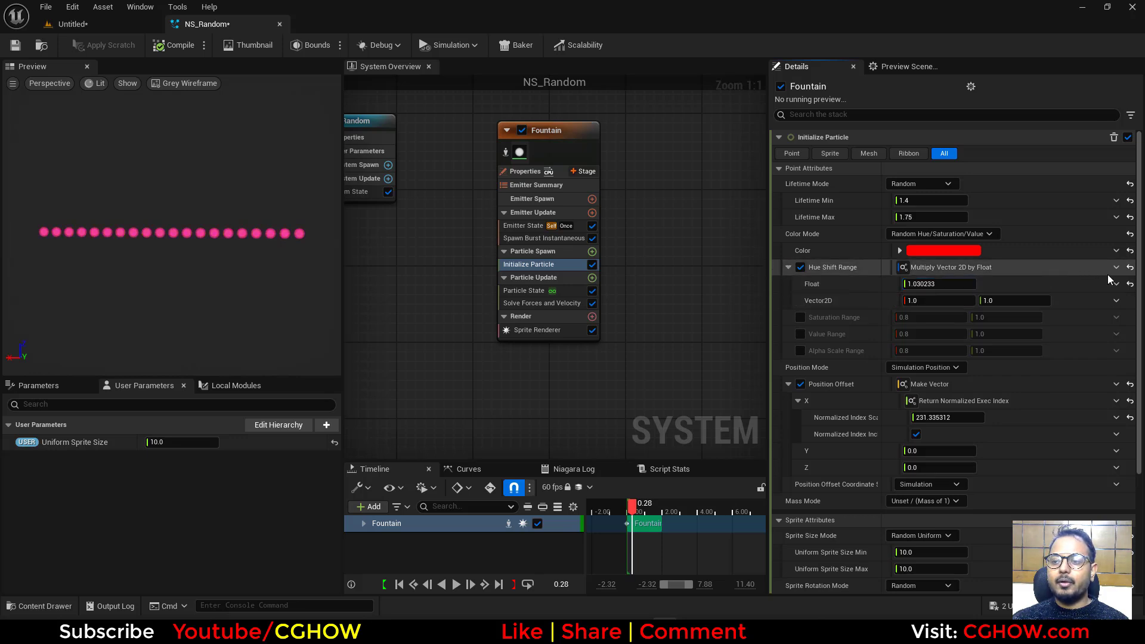
click(1130, 268)
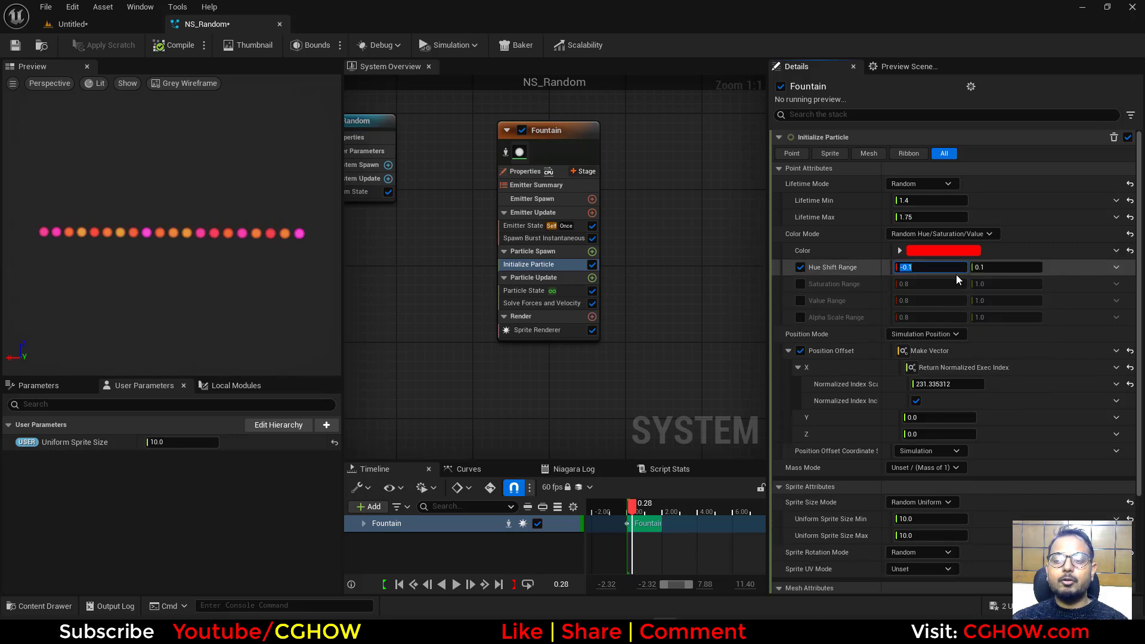
Set the Hue Shift Range from 0 to 1
text(0)
key(Return)
click(995, 268)
text(1)
key(Return)
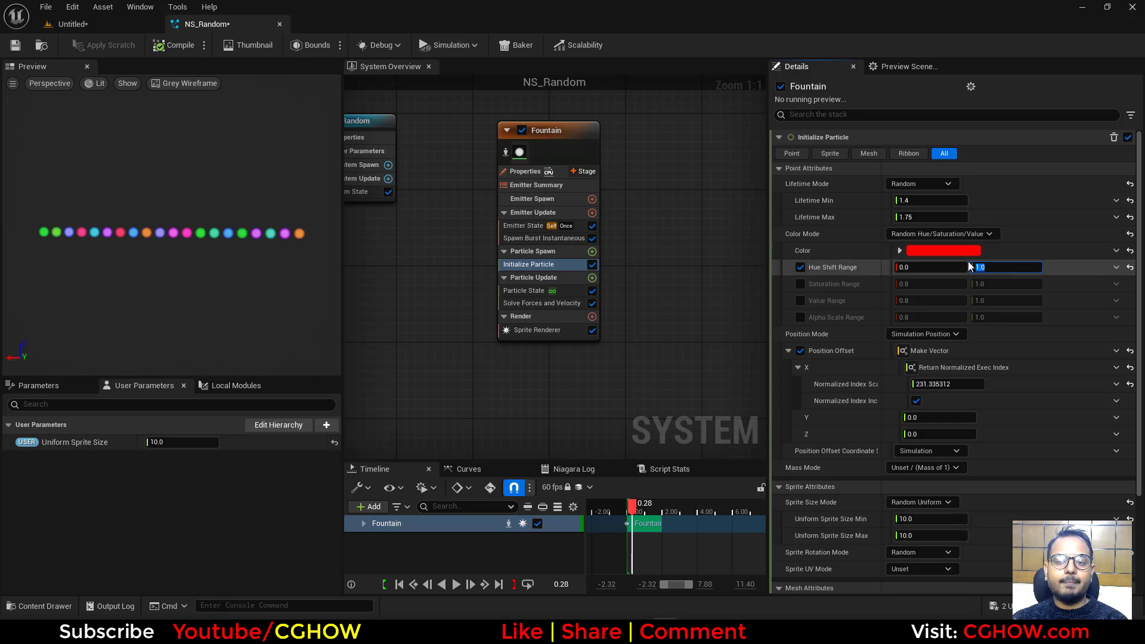
Drive the Hue Shift Range with Multiply Vector 2D by Float and set its Float to about 0.024
click(1117, 267)
text(flo)
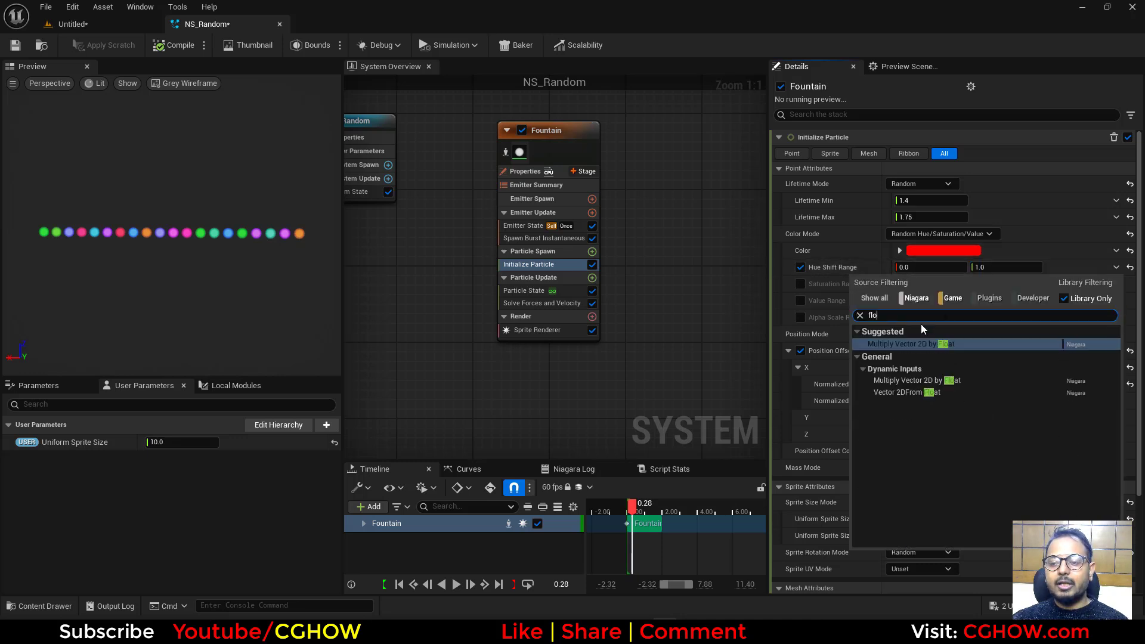
click(910, 343)
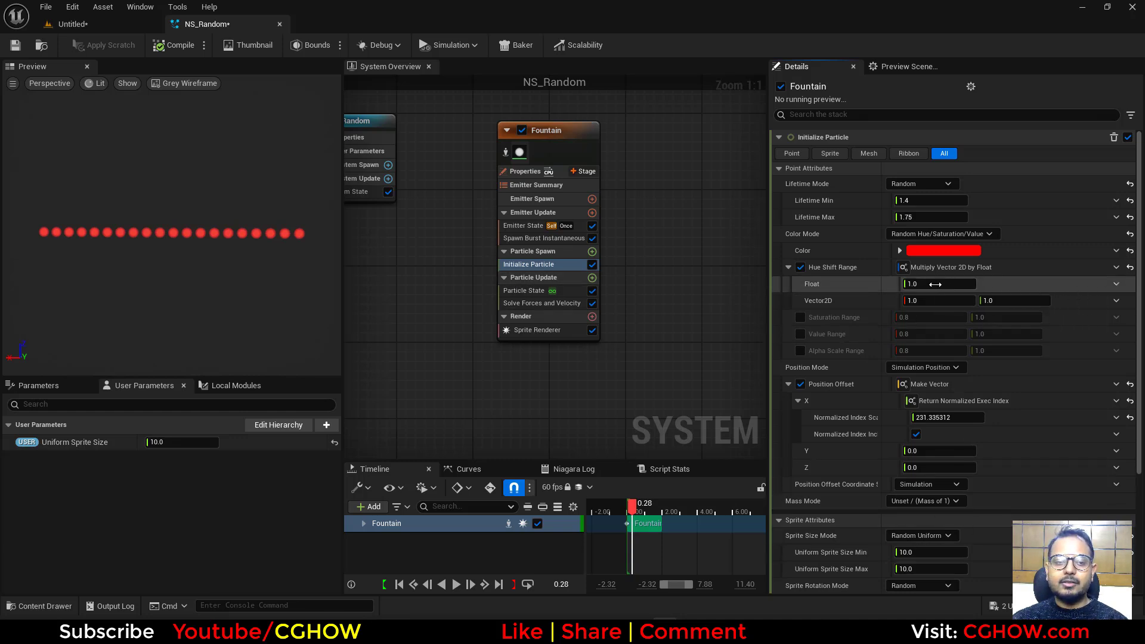
text(0.304)
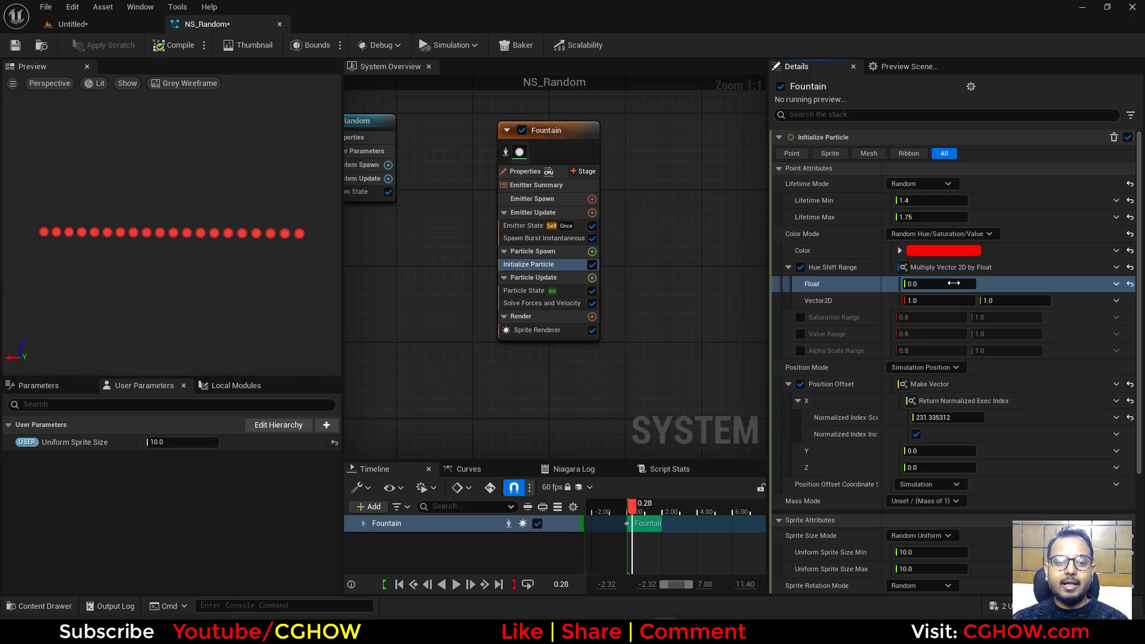
key(Return)
mouse_move(939, 284)
mouse_down()
mouse_move(912, 284)
mouse_move(935, 284)
mouse_up()
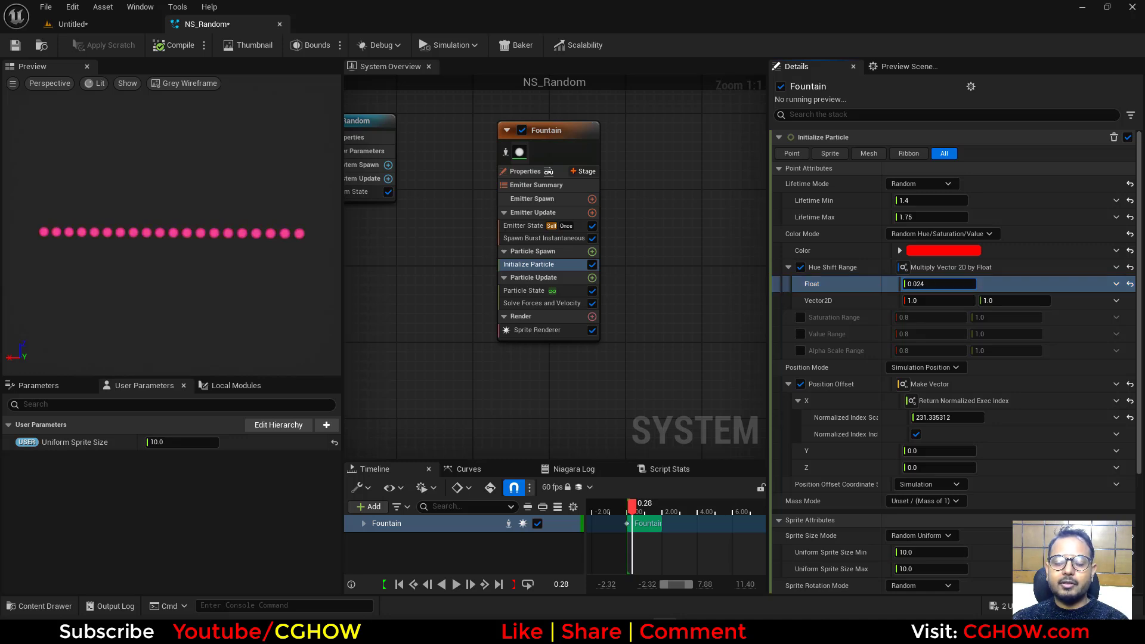
Assign a Random Range Float input to the Float of the hue shift multiplier
click(1117, 284)
text(uni)
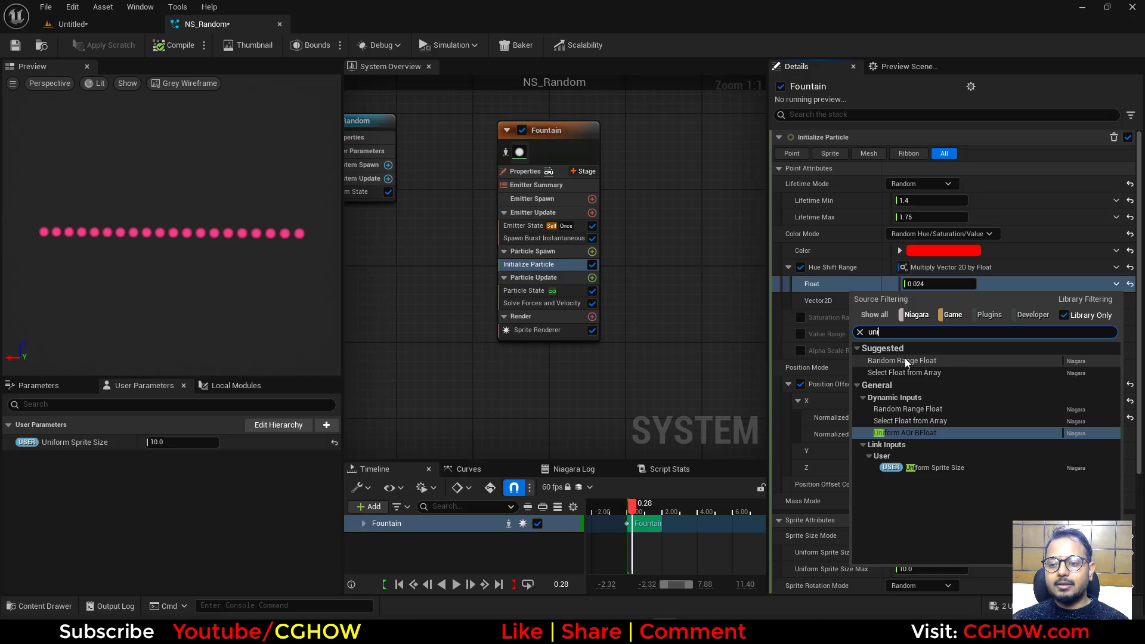
click(905, 361)
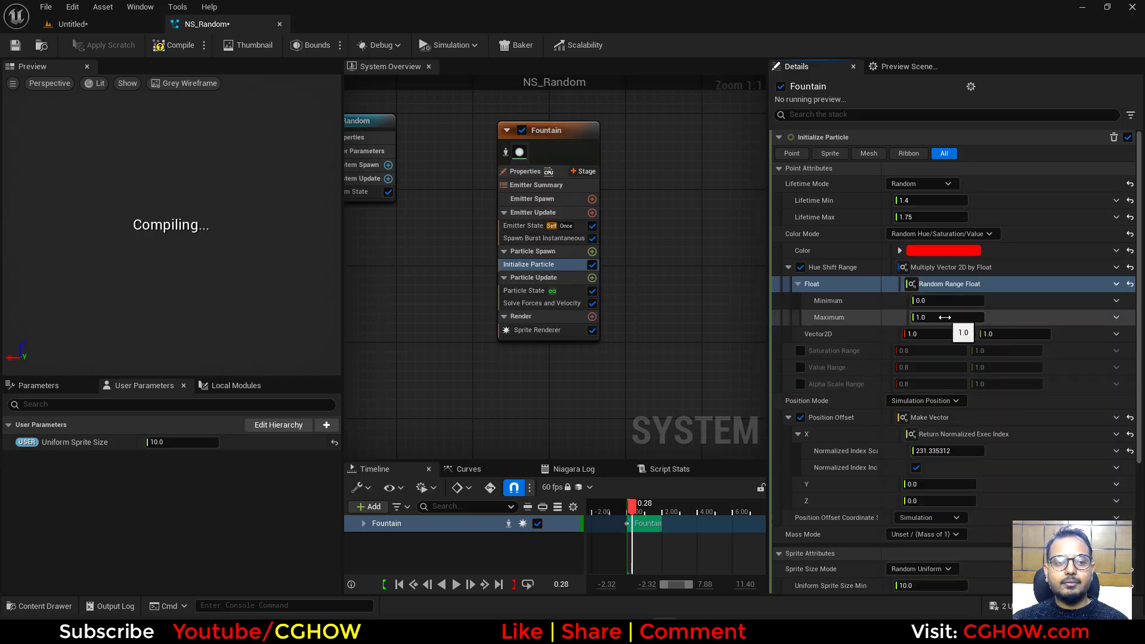
Replace the multiplier's Float input with Uniform A Or B Float, using 0.2 for A and 0.2 for the Distribution Weight
click(1117, 284)
text(uni)
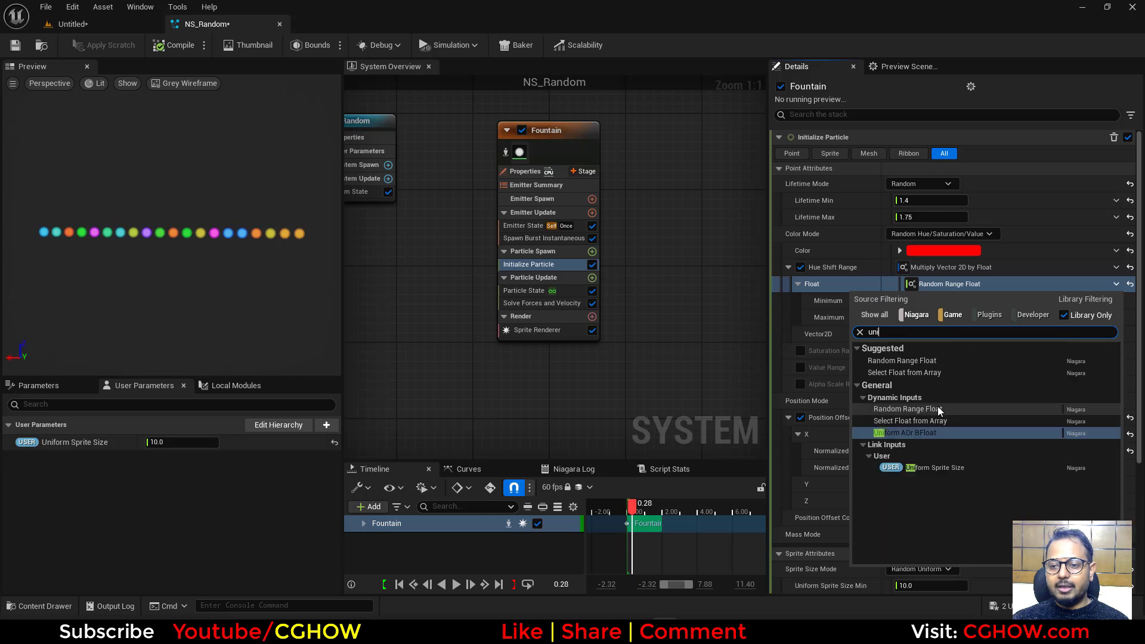
click(916, 433)
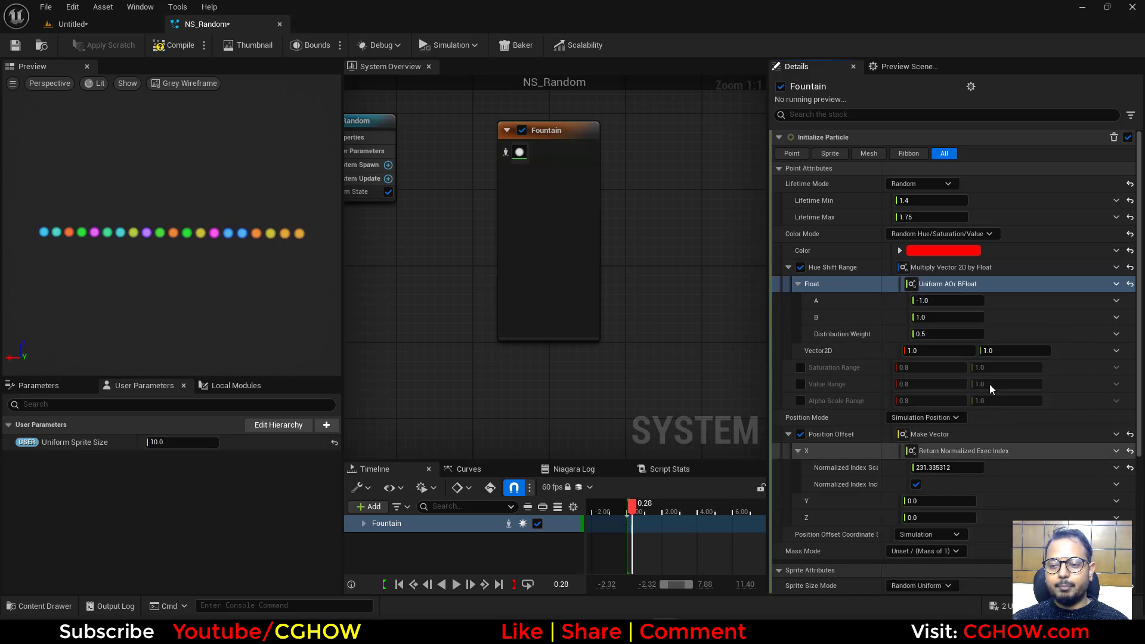
click(940, 305)
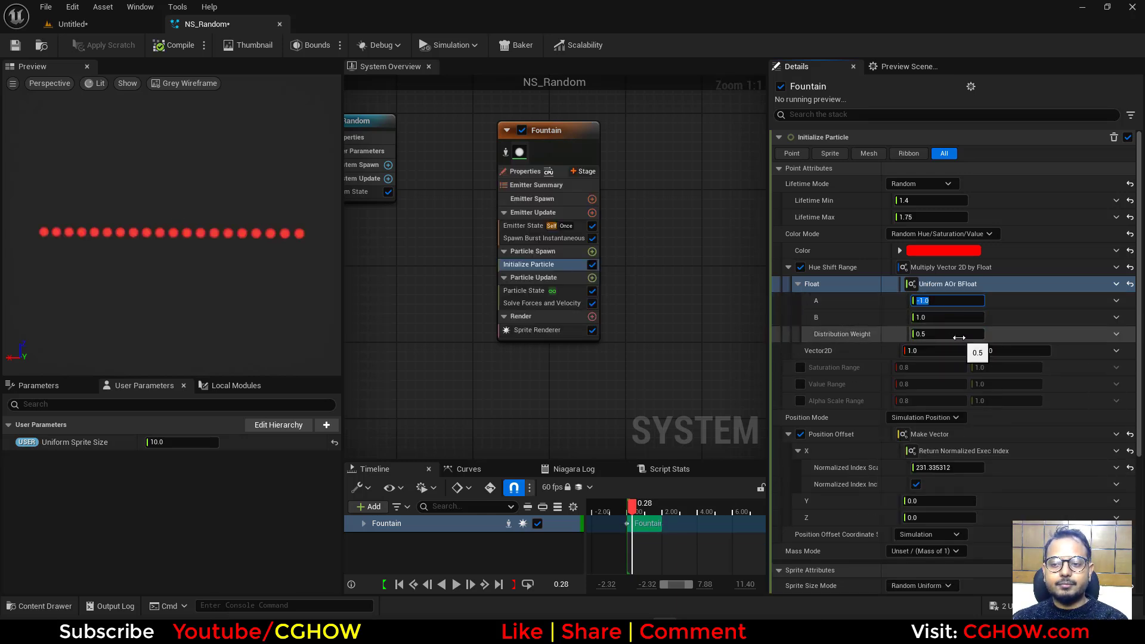
text(0.2)
key(Return)
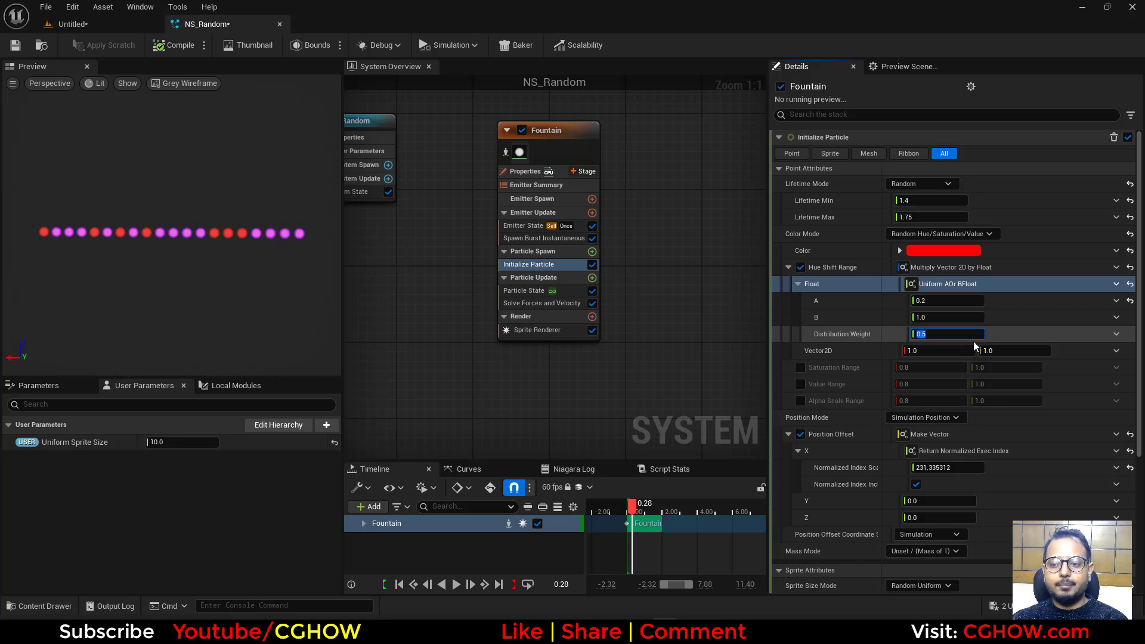
text(0.2)
key(Return)
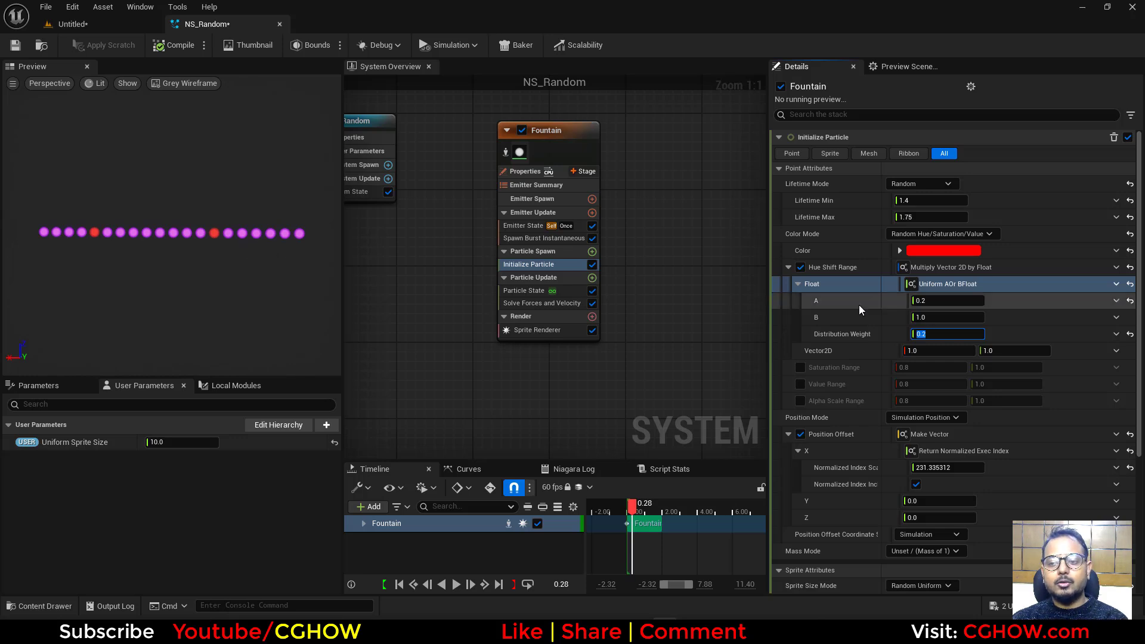
Drive the multiplier's Float with Float from Curve indexed by Return Normalized Exec Index, and bend the start of the curve into a steep falloff
click(1116, 285)
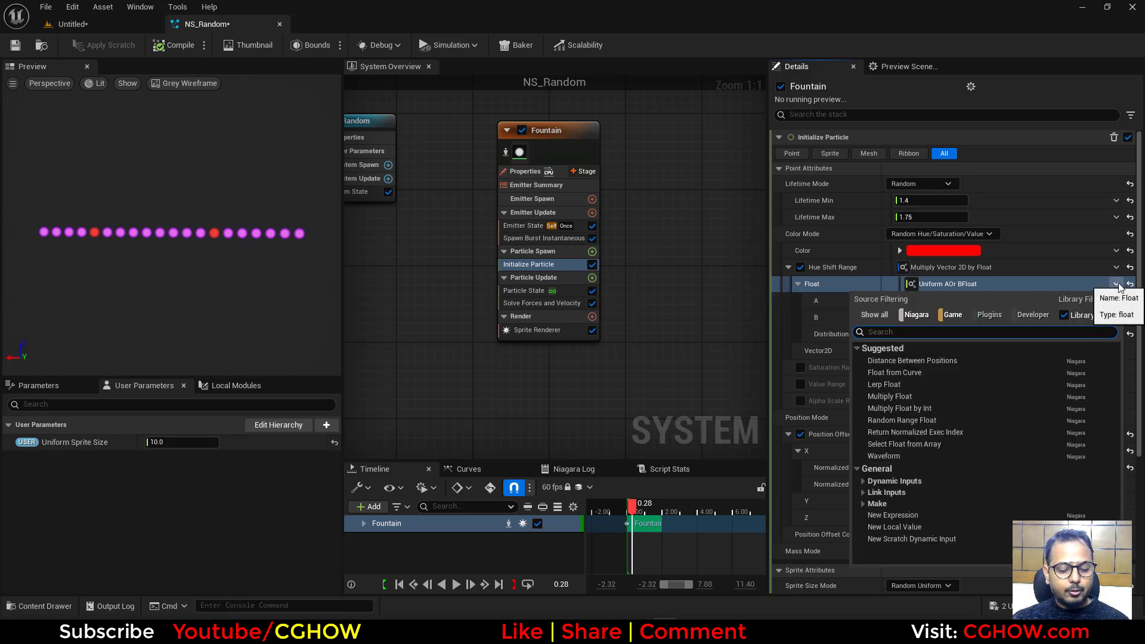
text(curve)
click(1005, 363)
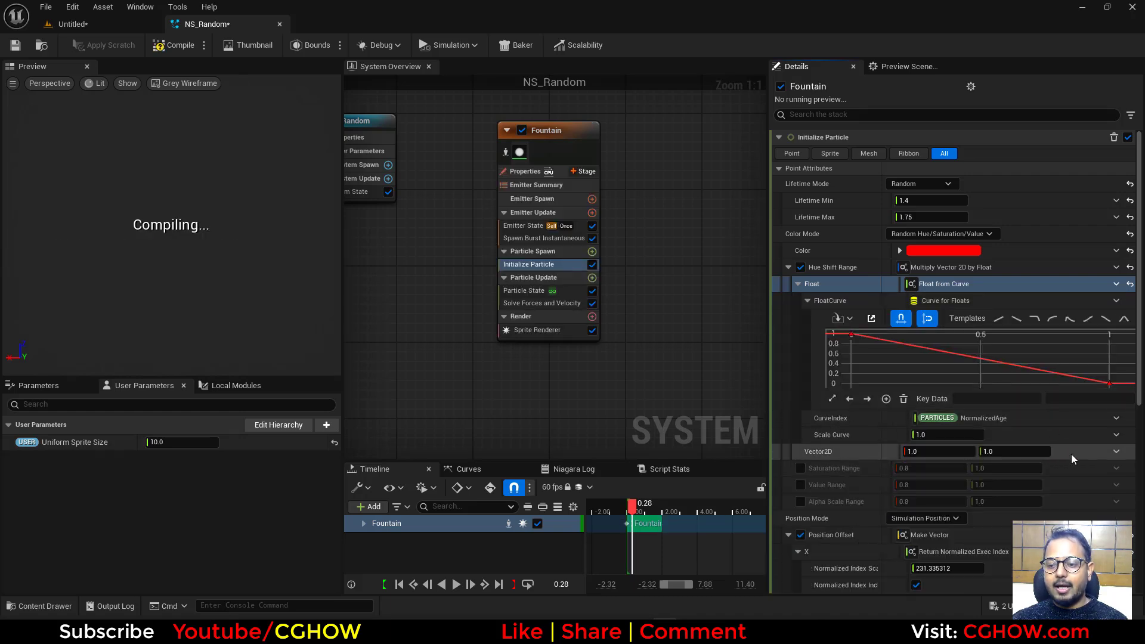
click(1116, 418)
text(exe)
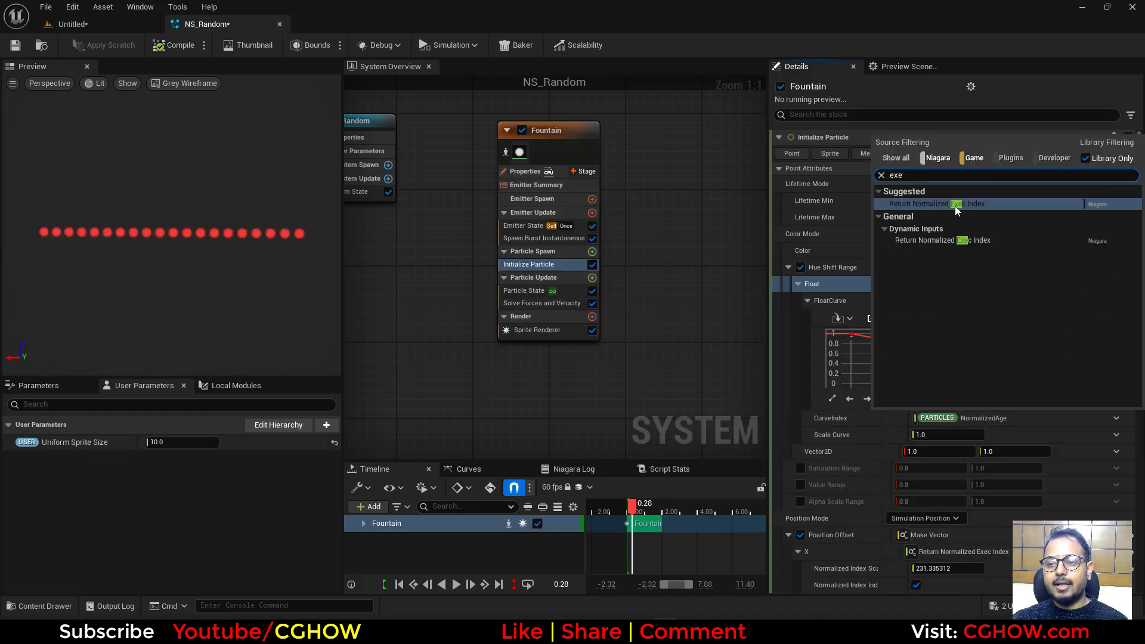
click(955, 204)
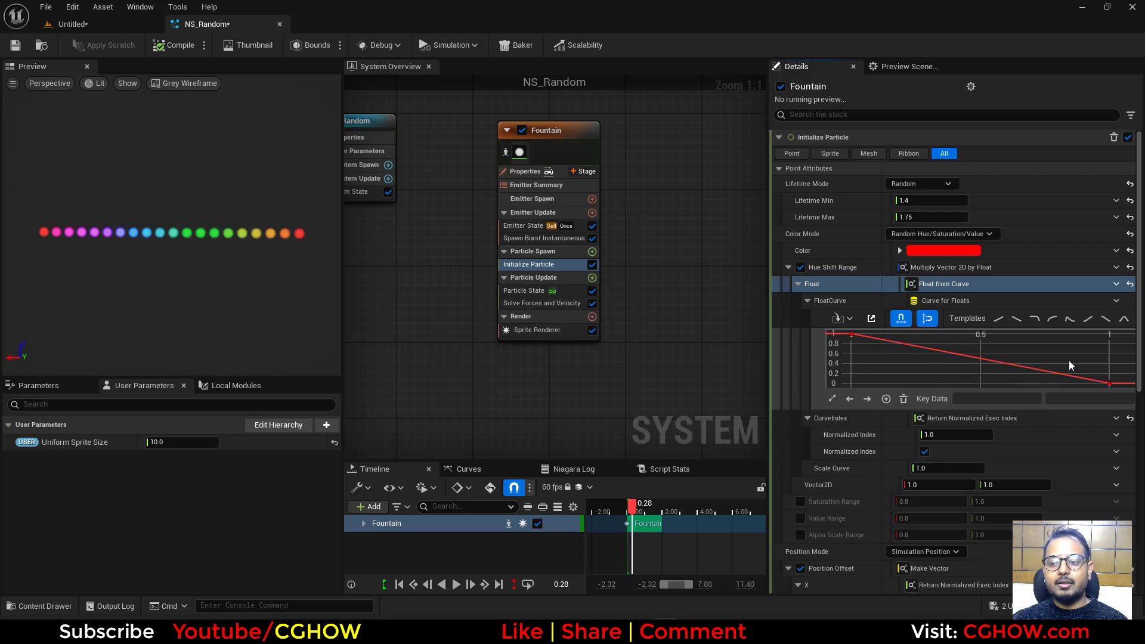
drag(888, 334, 883, 359)
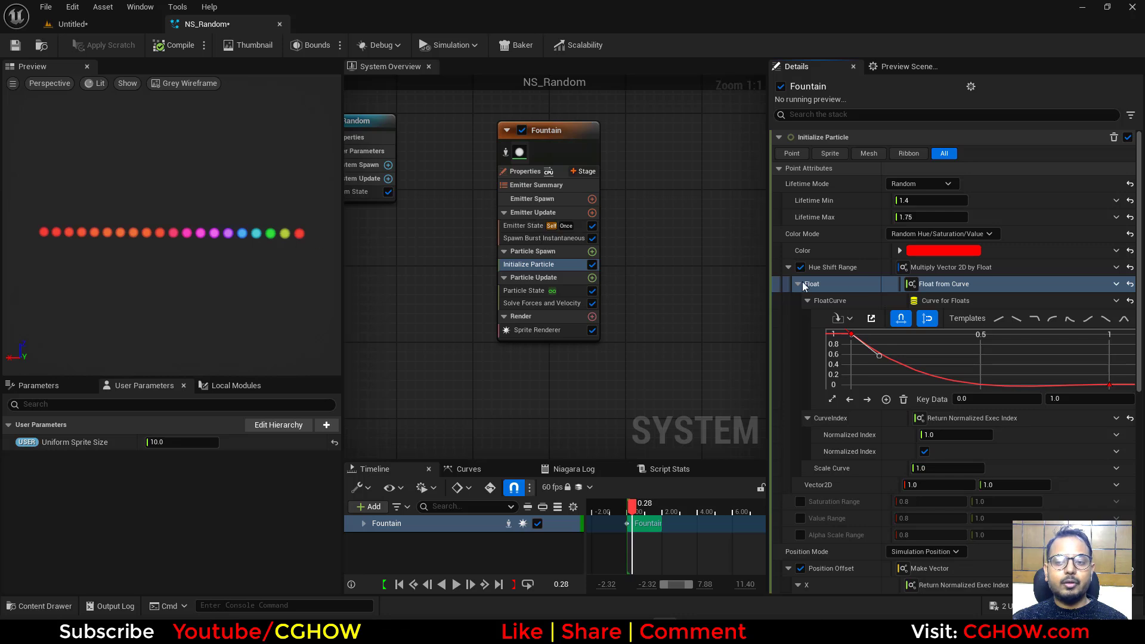
Reset the hue shift multiplier's Float and drive it with Random Range Float instead of the curve
click(1133, 288)
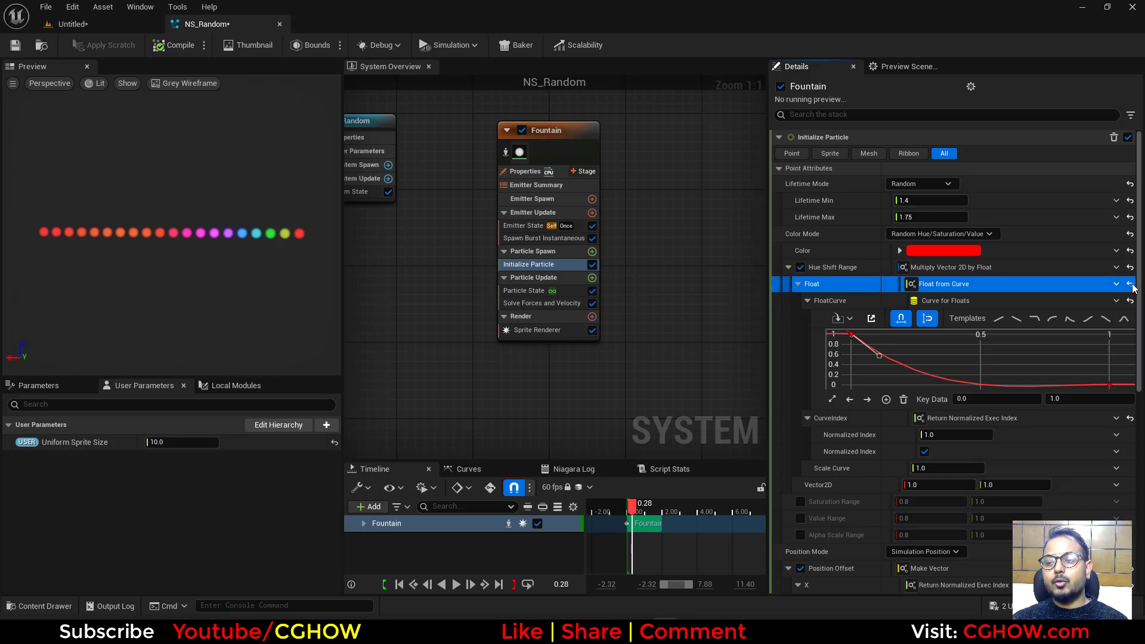
click(1131, 285)
click(1117, 284)
text(un)
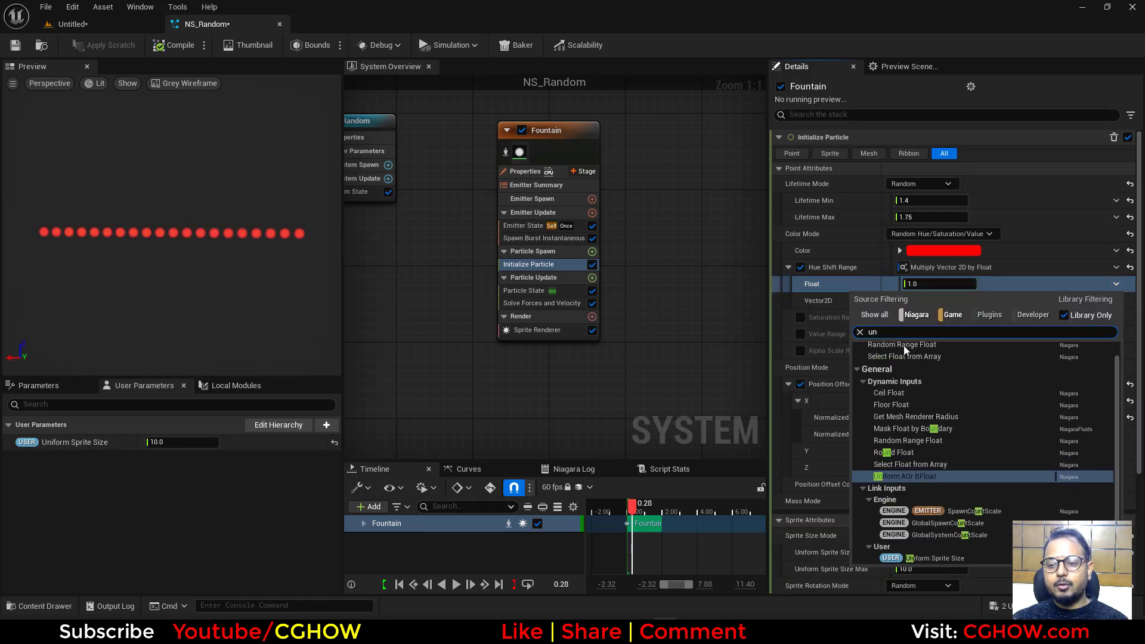
scroll(895, 353, up, 1)
click(889, 360)
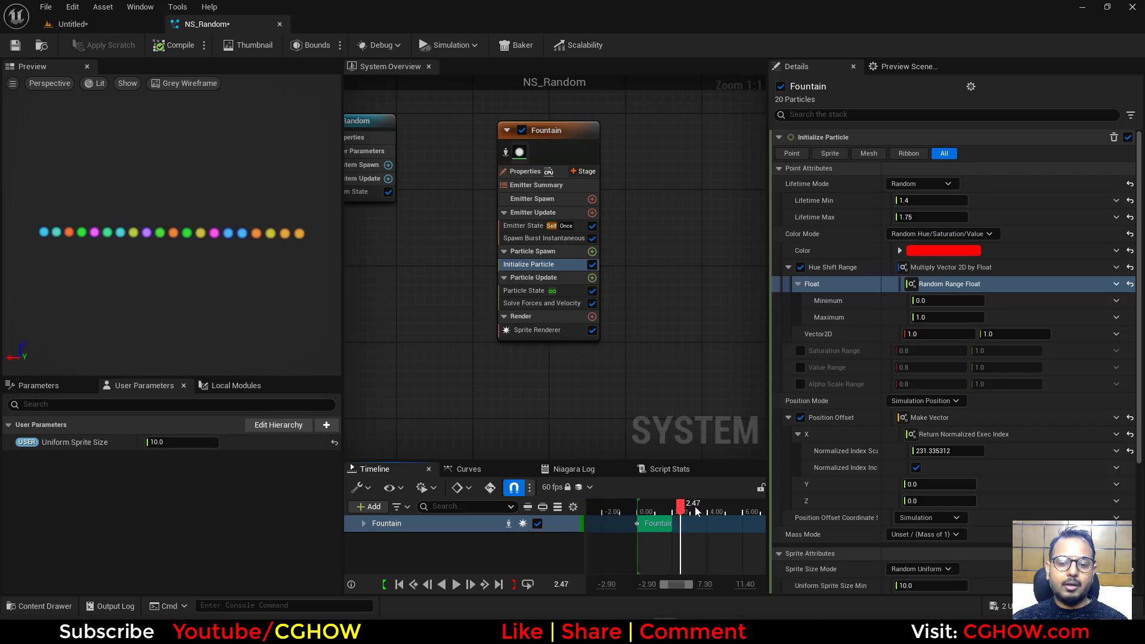
Check the Fountain emitter's properties, and set Initialize Particle's Uniform Sprite Size Min to 1 and Max to 20
click(517, 171)
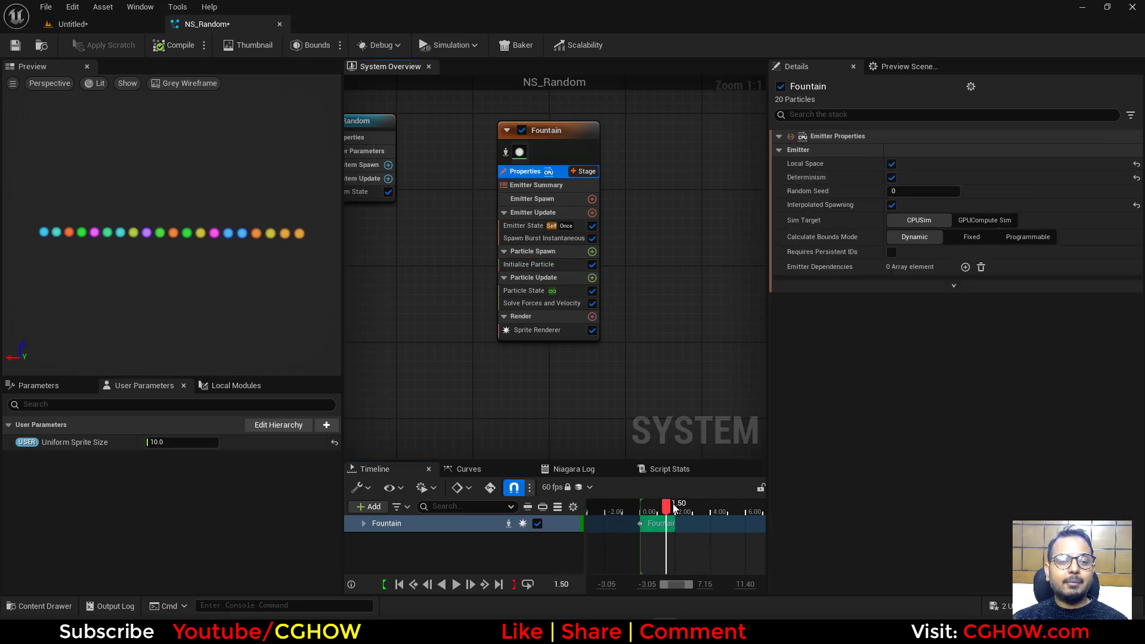
click(528, 265)
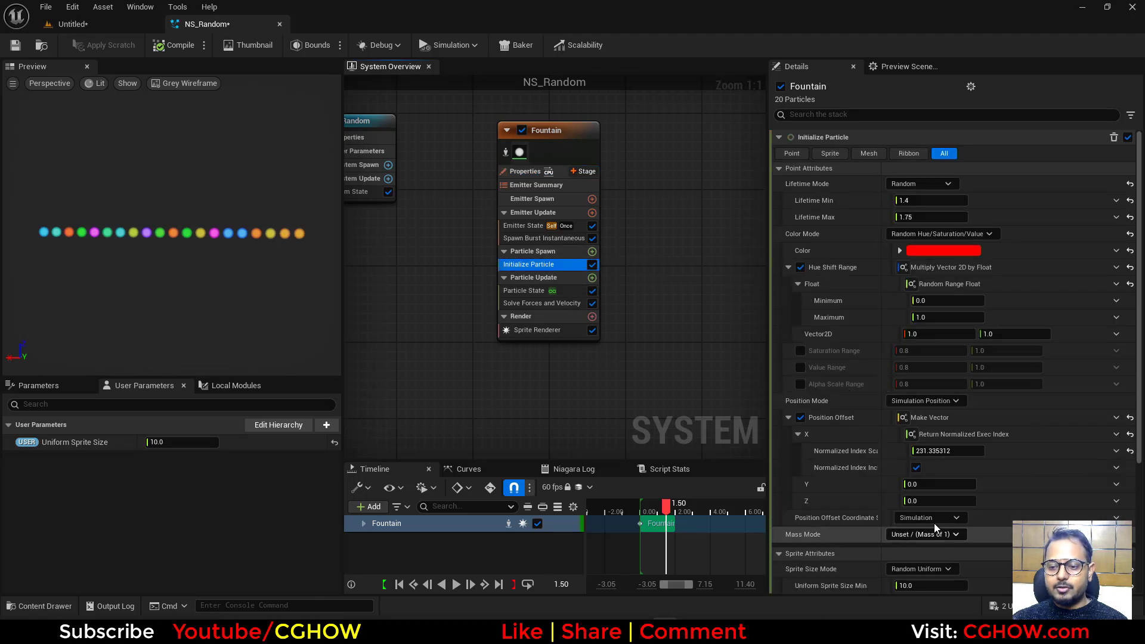
scroll(934, 528, down, 3)
click(939, 491)
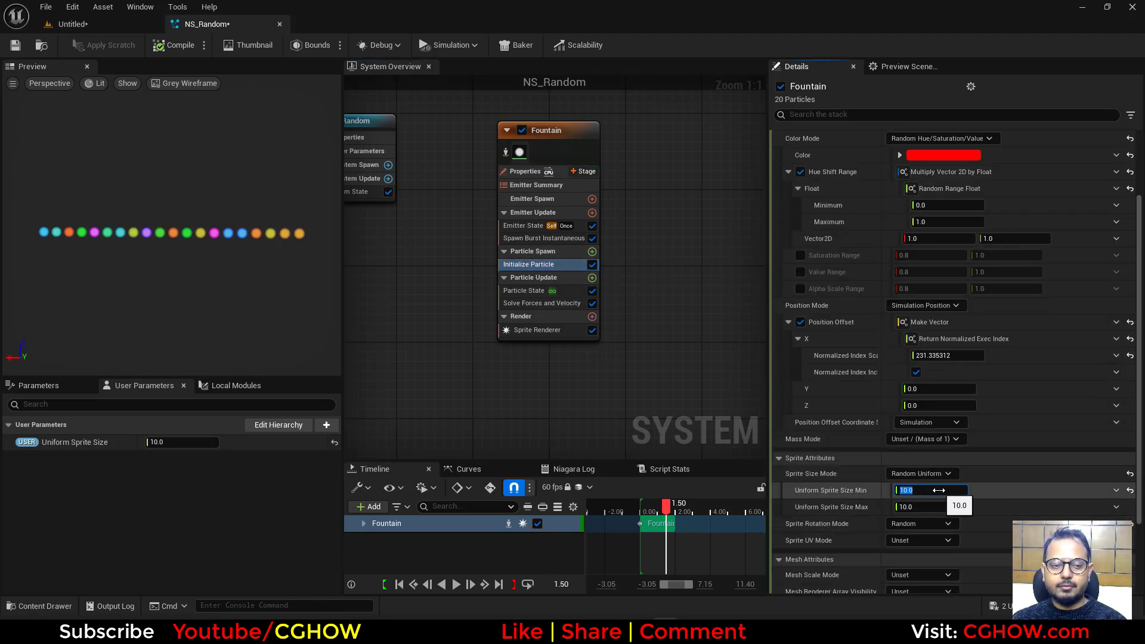
text(1)
click(930, 507)
text(20)
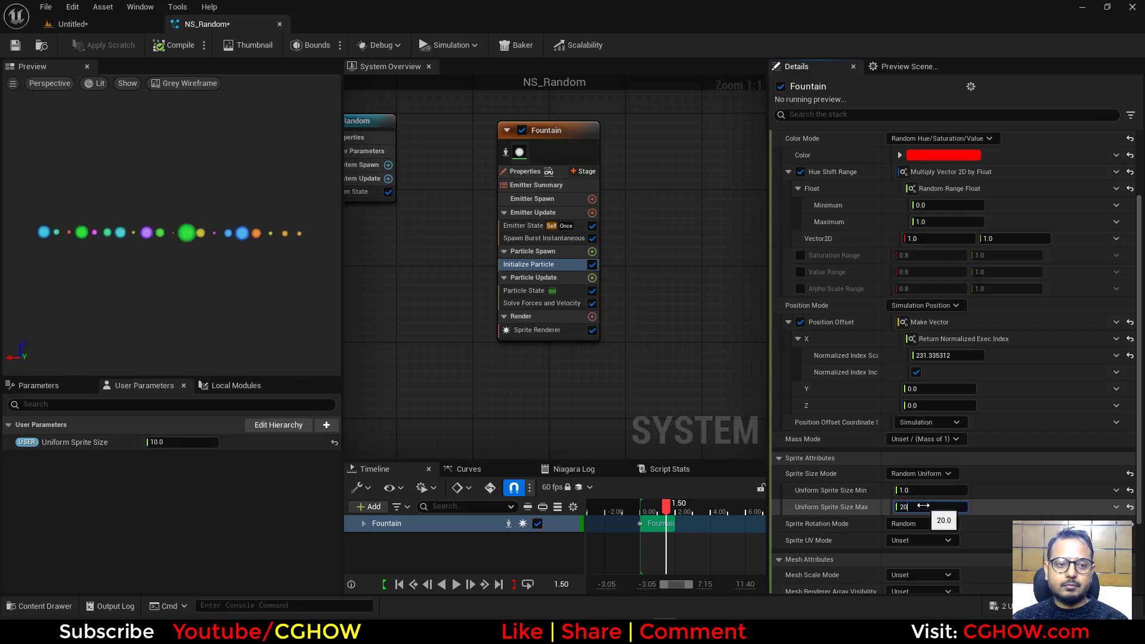
key(Return)
Replay and scrub the simulation past its start to compare particle colors and sizes between restarts
drag(674, 513, 651, 503)
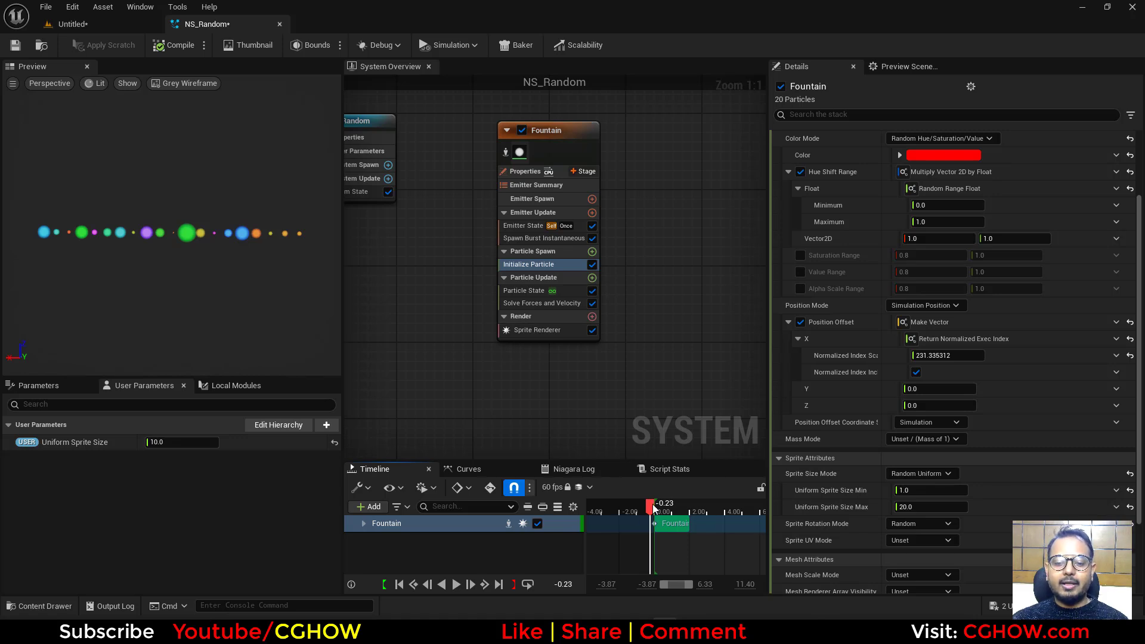
click(455, 585)
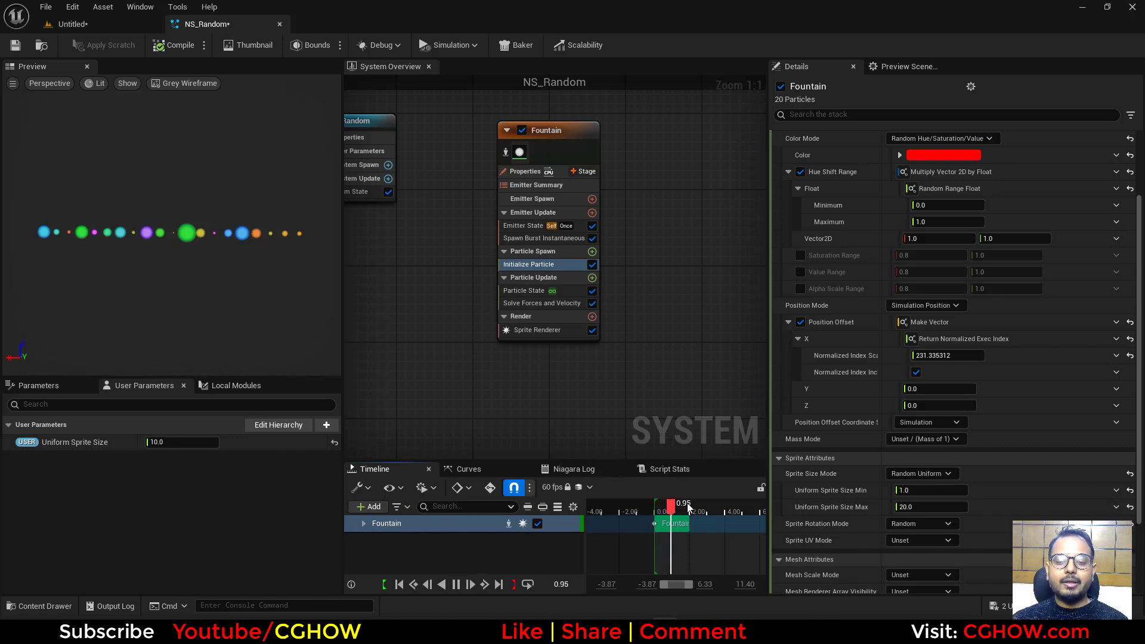
drag(699, 503, 628, 511)
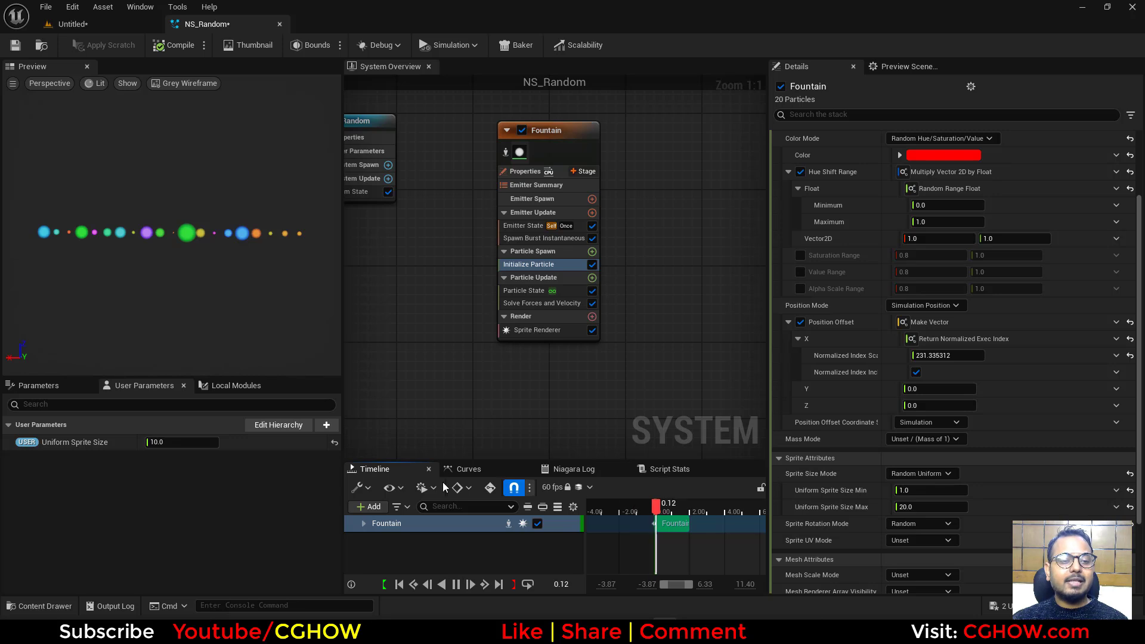
Reveal the advanced properties of Initialize Particle, including the randomness options of the hue shift's Random Range Float
mouse_move(686, 512)
mouse_down()
mouse_move(650, 511)
mouse_move(671, 506)
mouse_up()
scroll(972, 329, up, 3)
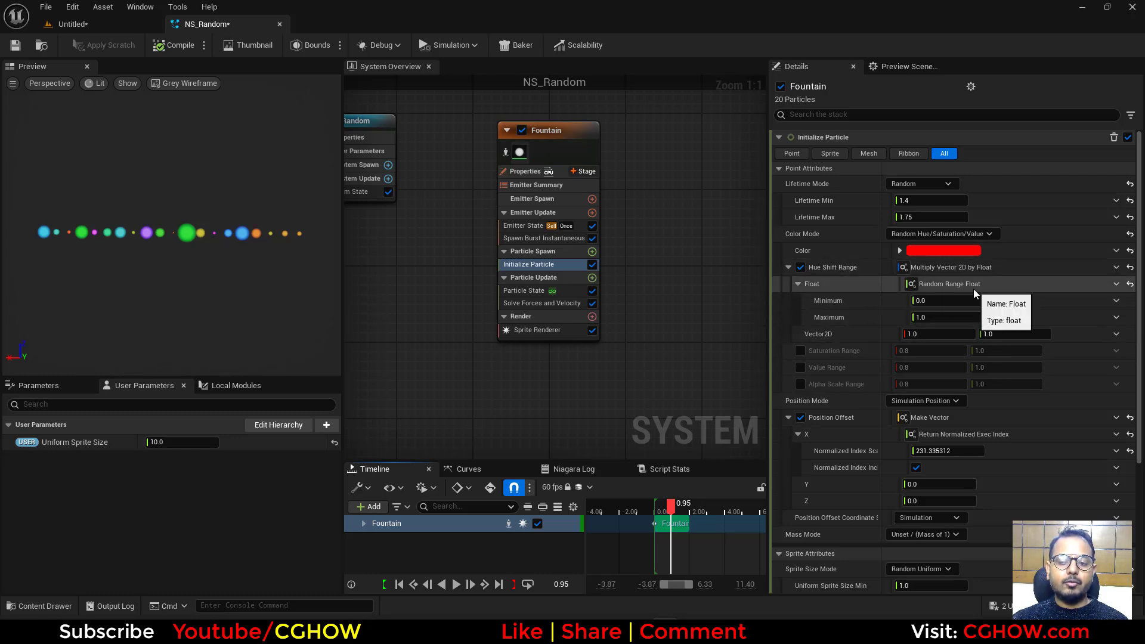
scroll(998, 531, down, 5)
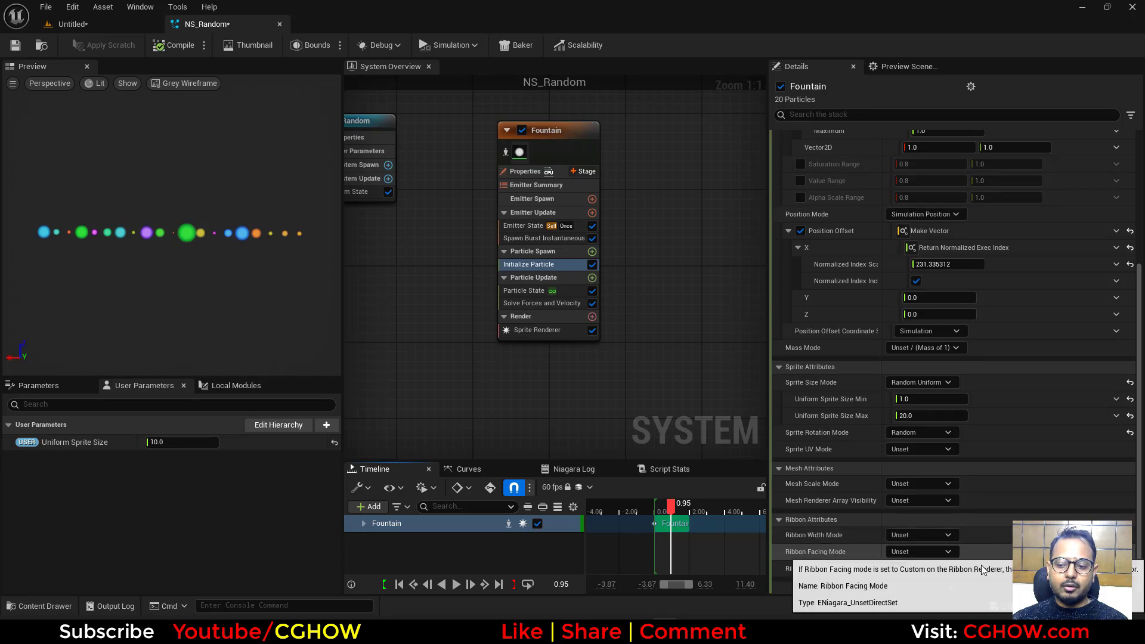
click(951, 588)
scroll(969, 566, up, 5)
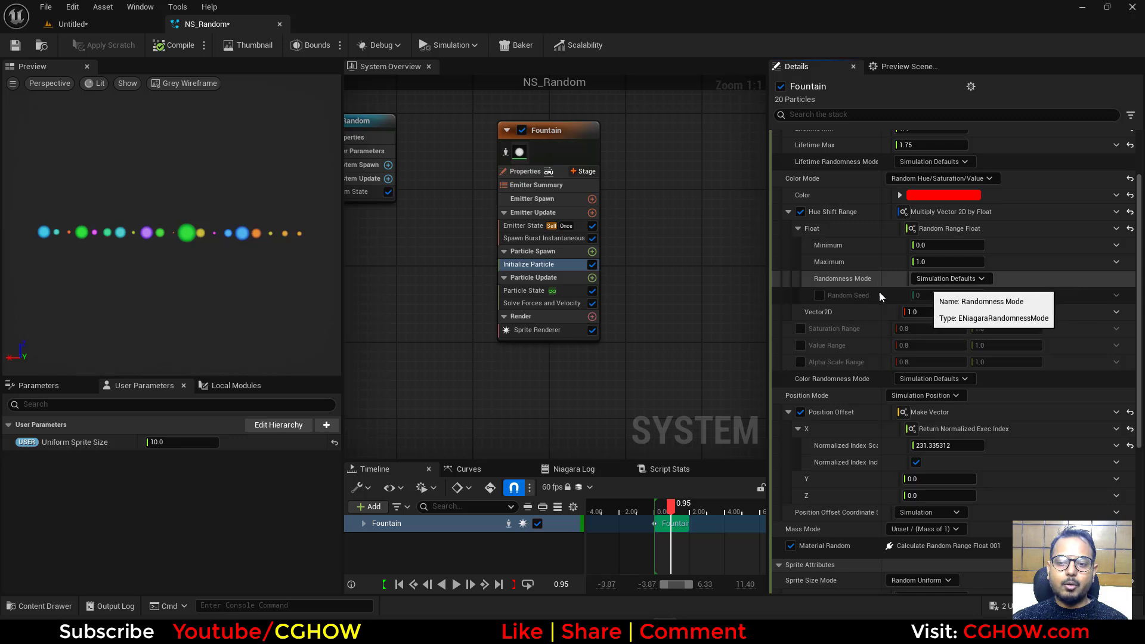
Set the hue shift Random Range Float's Randomness Mode to Non-Deterministic and scrub the simulation to compare particle colors
click(972, 279)
click(957, 322)
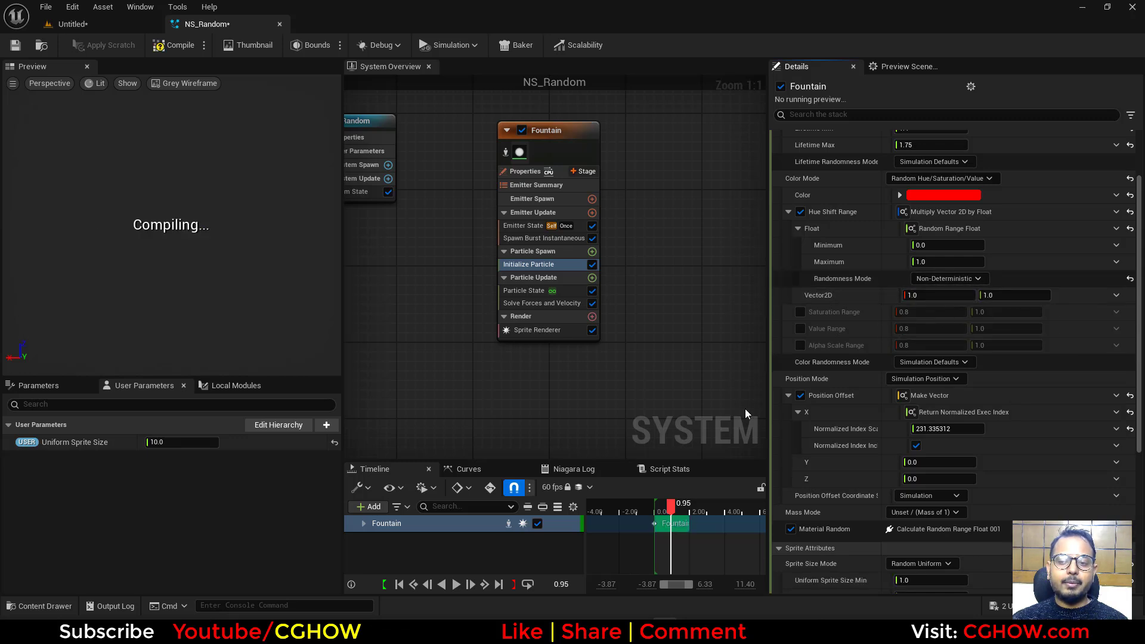
mouse_move(671, 505)
mouse_down()
mouse_move(603, 504)
mouse_move(654, 498)
mouse_up()
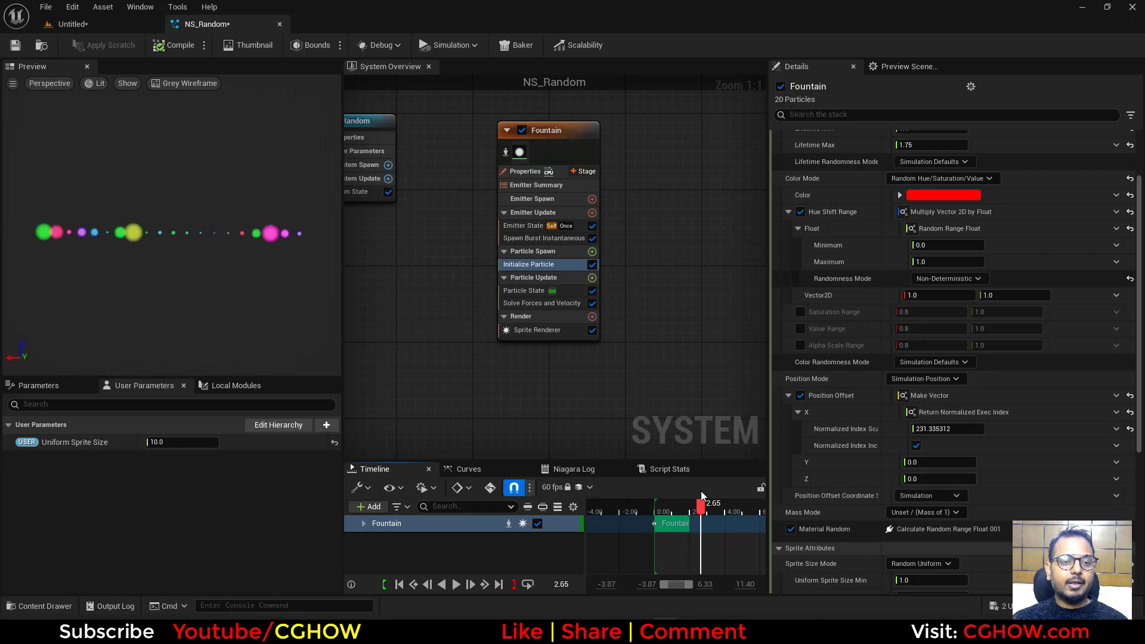
Set the hue shift Random Range Float's Randomness Mode to Deterministic, enable its Random Seed with value 5, and scrub the simulation
click(971, 279)
click(945, 311)
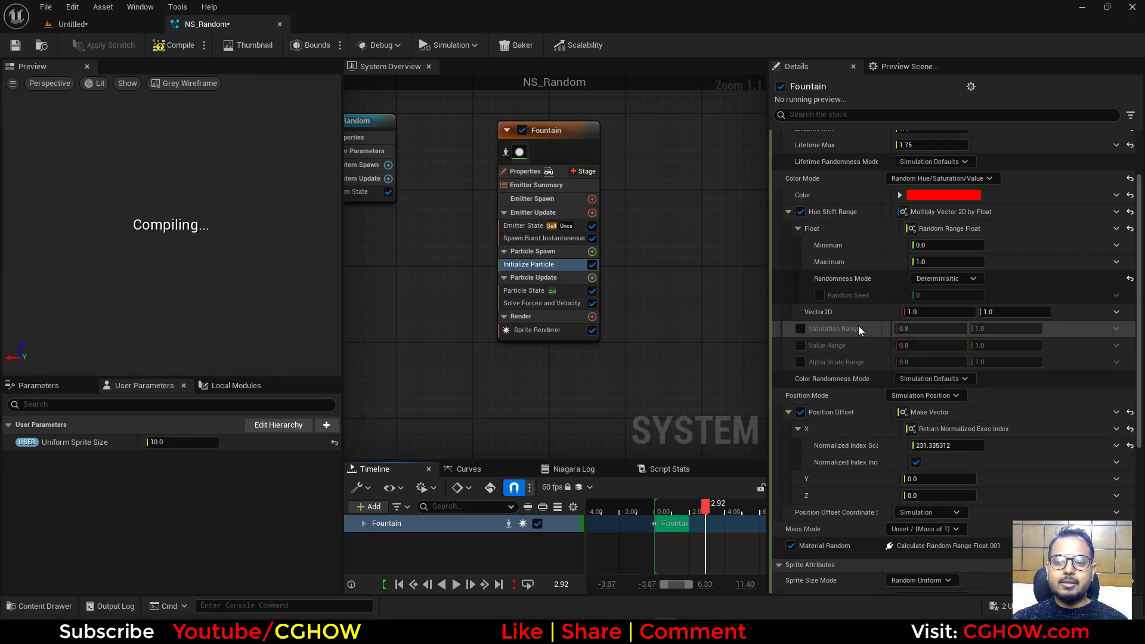
click(819, 296)
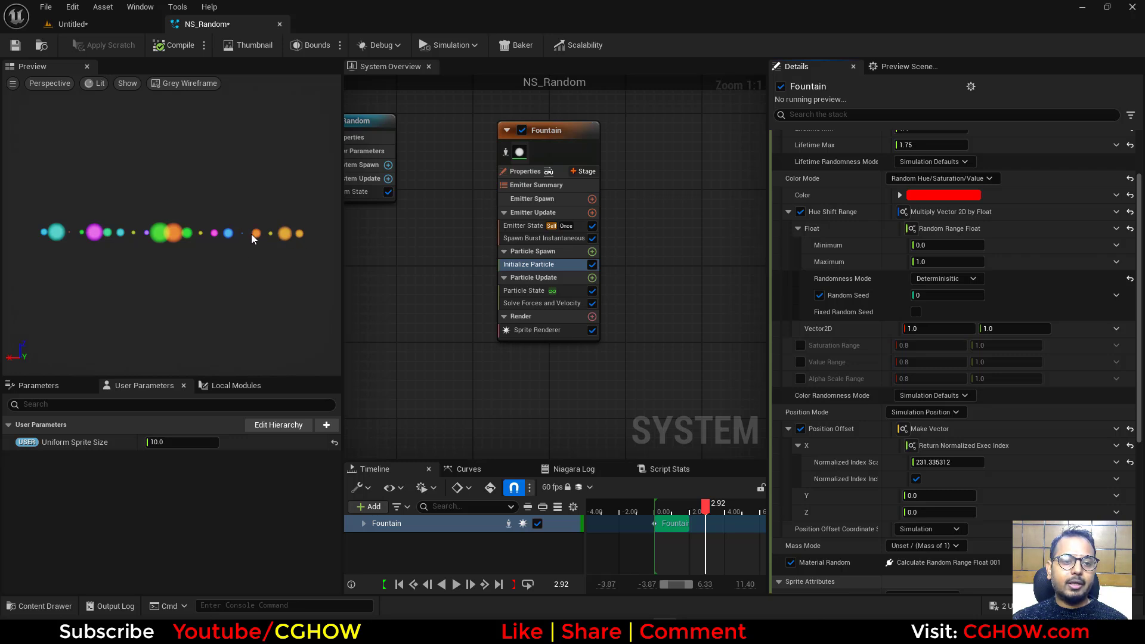
drag(712, 509, 696, 487)
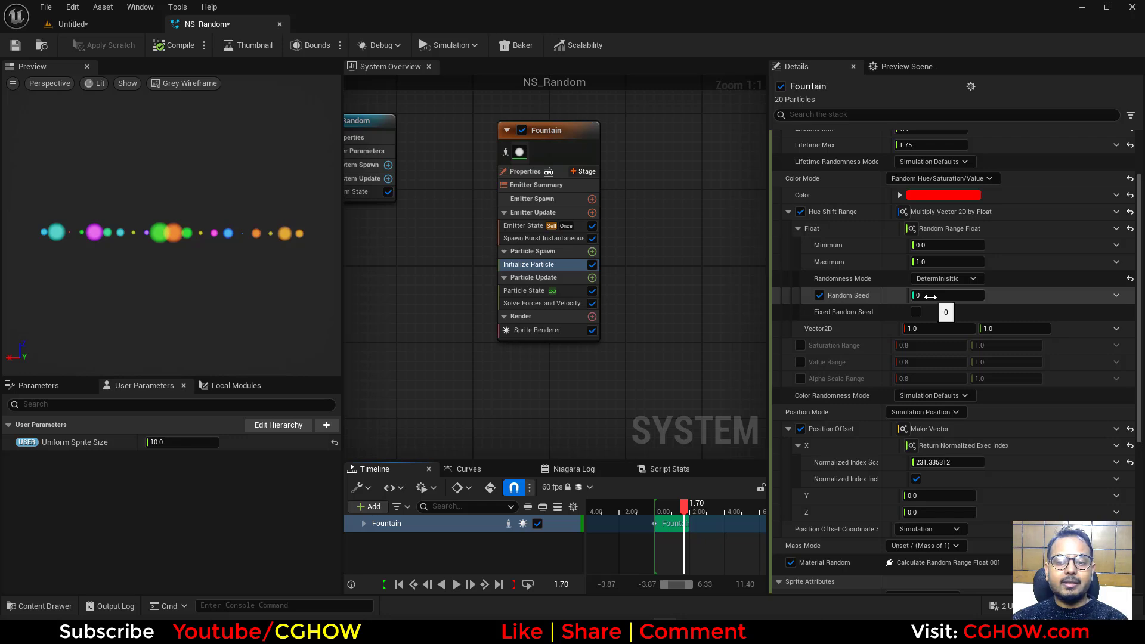
text(5)
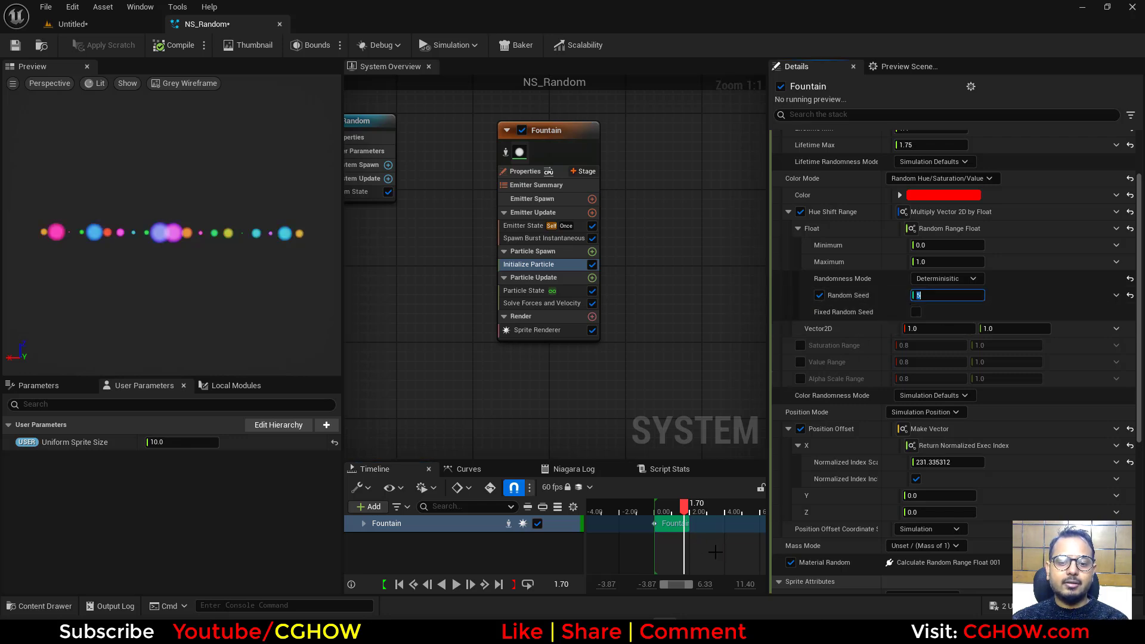
mouse_move(686, 507)
mouse_down()
mouse_move(633, 508)
mouse_move(672, 508)
mouse_up()
Try 524 as the Fountain emitter's Random Seed, settle on 452, and scrub the simulation to compare restarts
scroll(847, 164, up, 2)
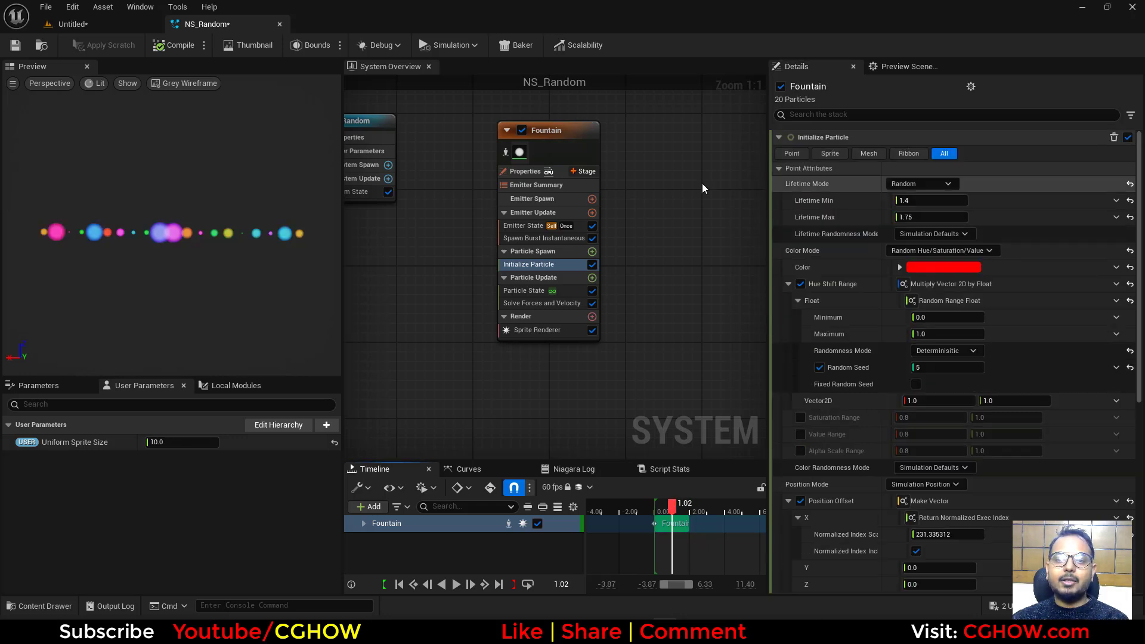
click(524, 172)
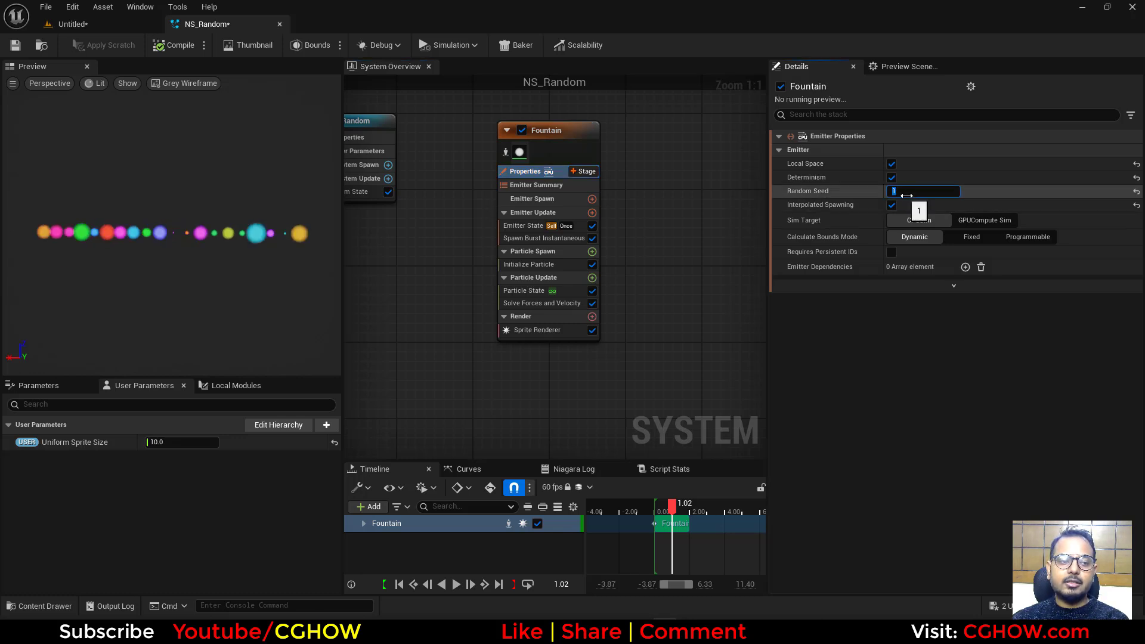
text(524)
key(Return)
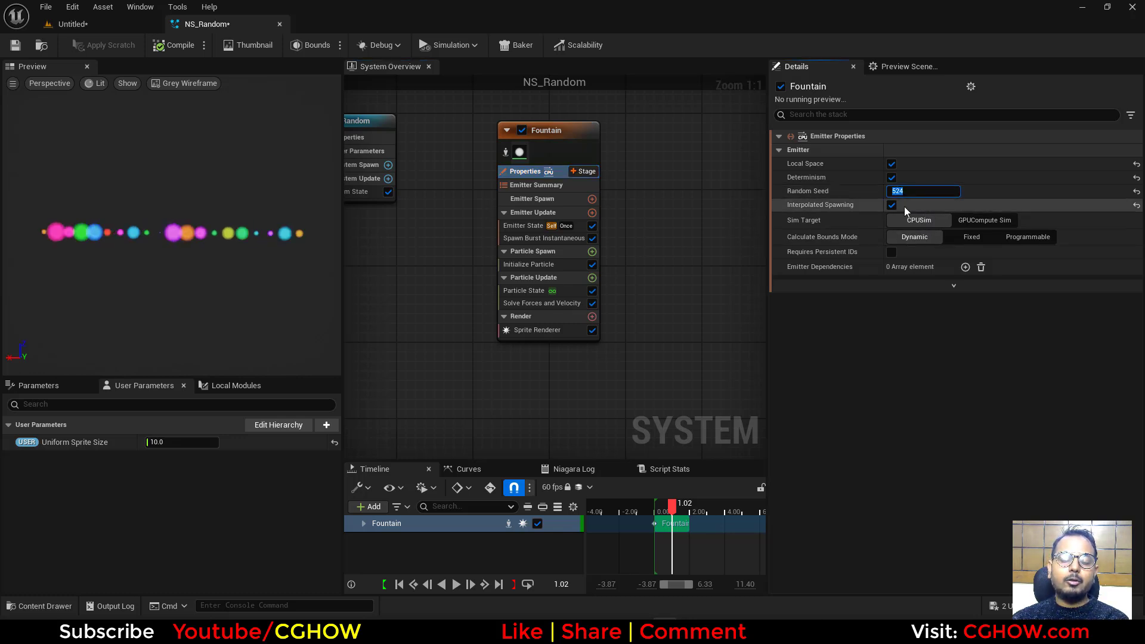
text(452)
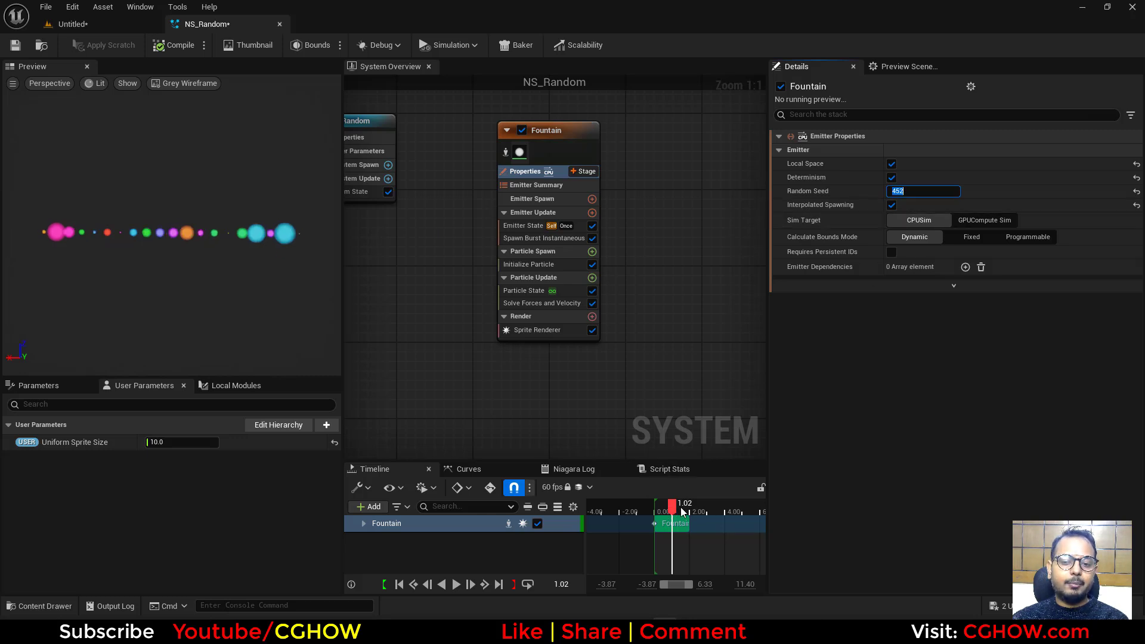
drag(681, 507, 588, 506)
drag(731, 506, 629, 506)
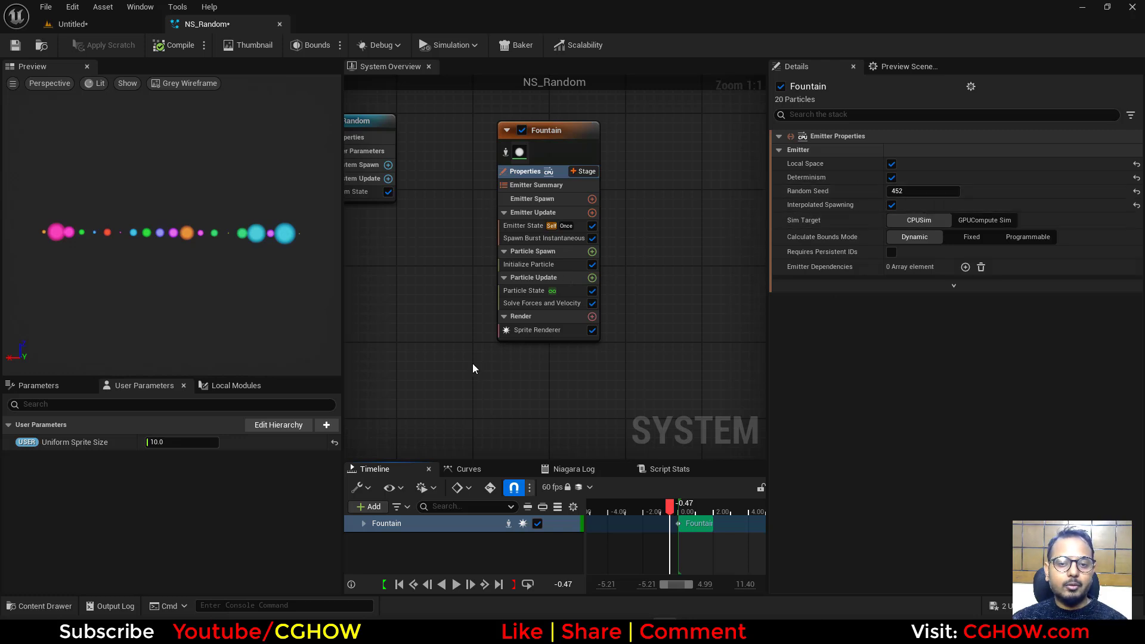
Set both Uniform Sprite Size Min and Uniform Sprite Size Max in Initialize Particle to 10
right_drag(473, 364, 489, 402)
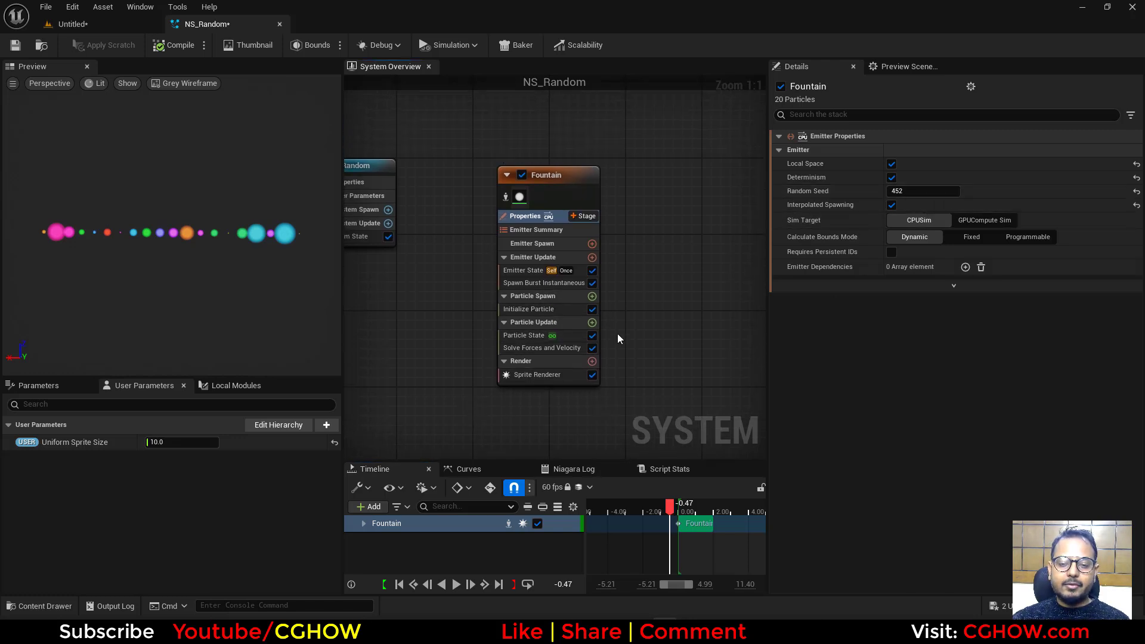
right_drag(618, 339, 627, 232)
click(564, 235)
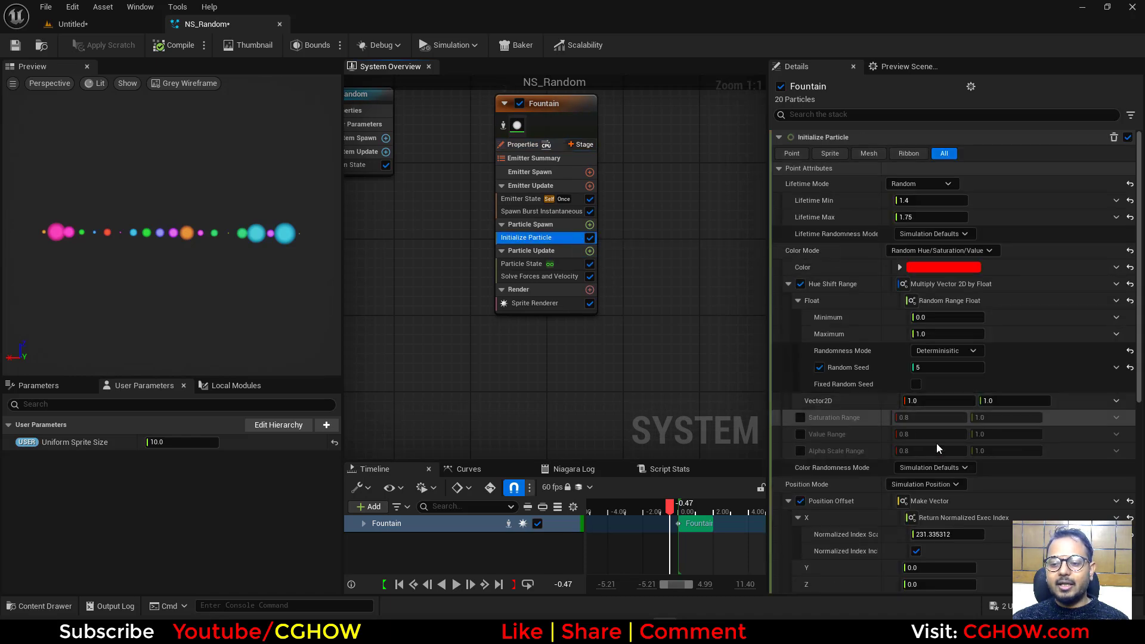
scroll(937, 449, down, 8)
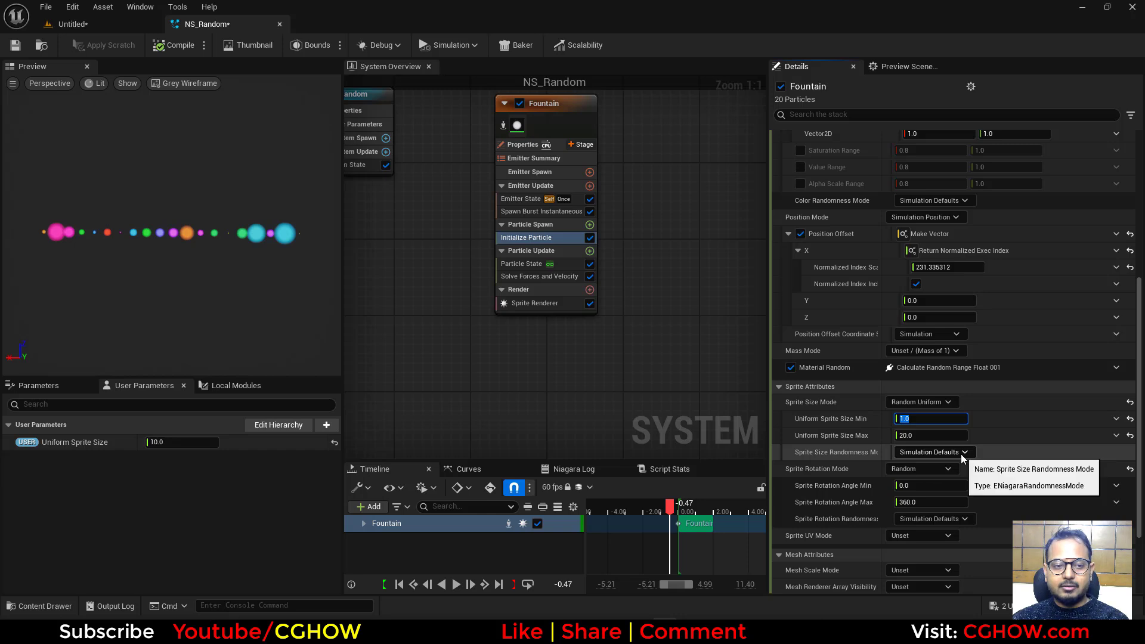
text(10)
click(925, 436)
text(0)
key(Return)
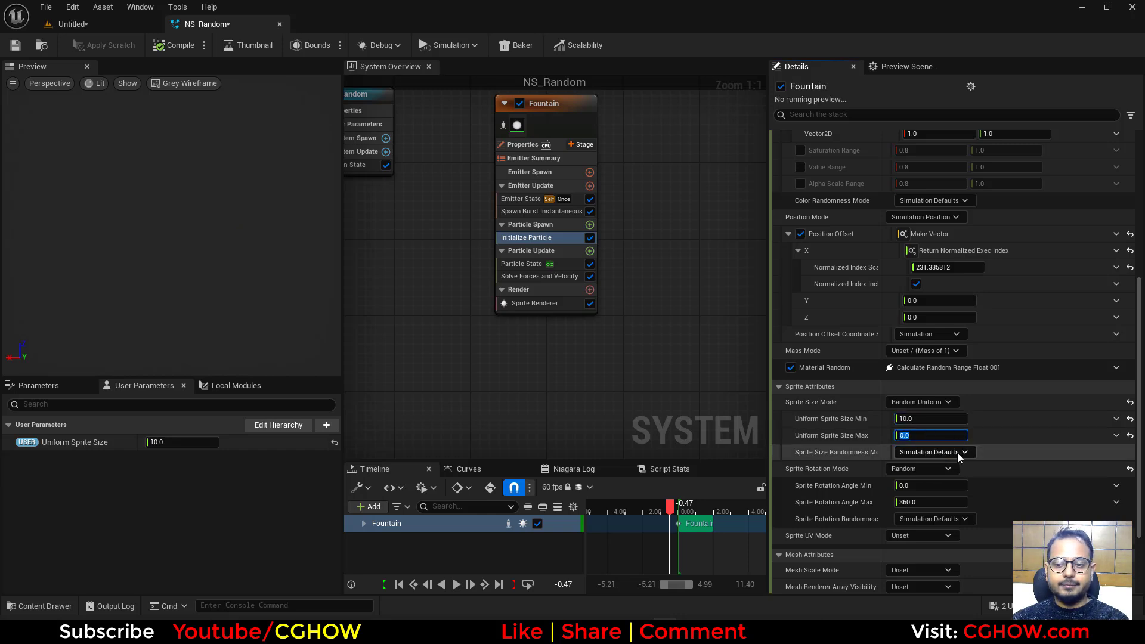
key(Return)
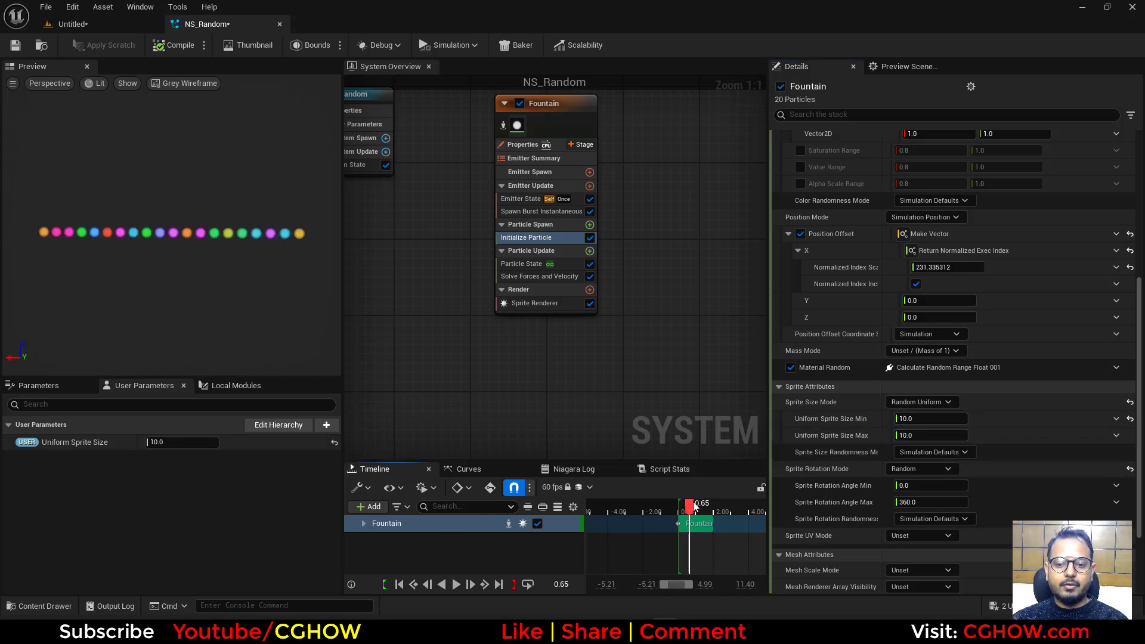
Add a Scale Sprite Size module to Particle Update and drive its Uniform Curve Index with Return Normalized Exec Index
click(589, 251)
text(siz)
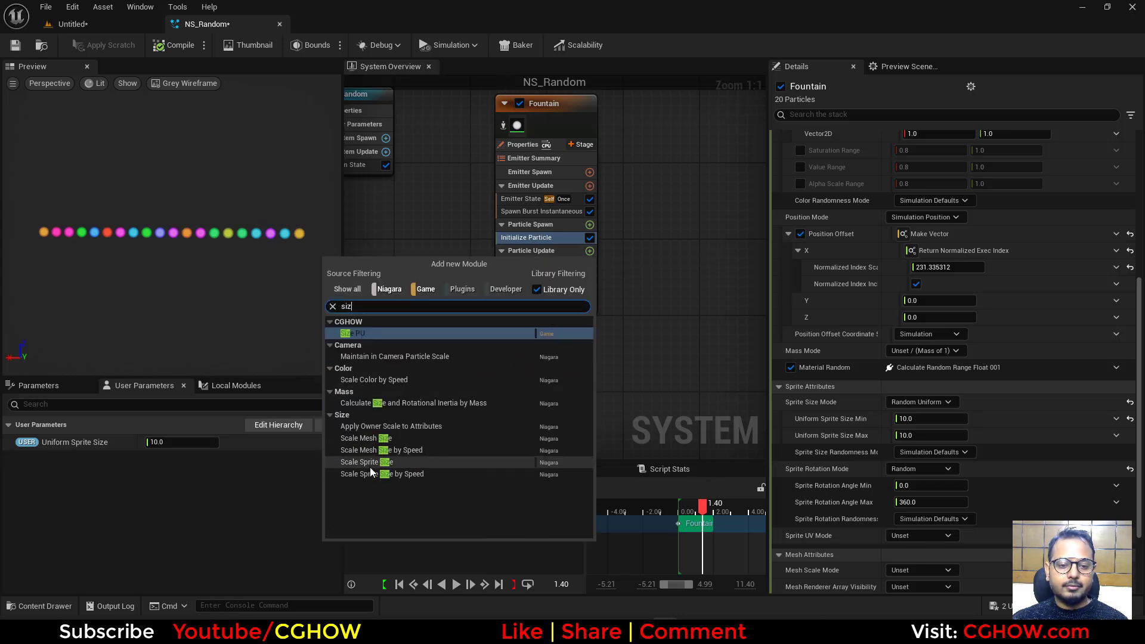
click(370, 464)
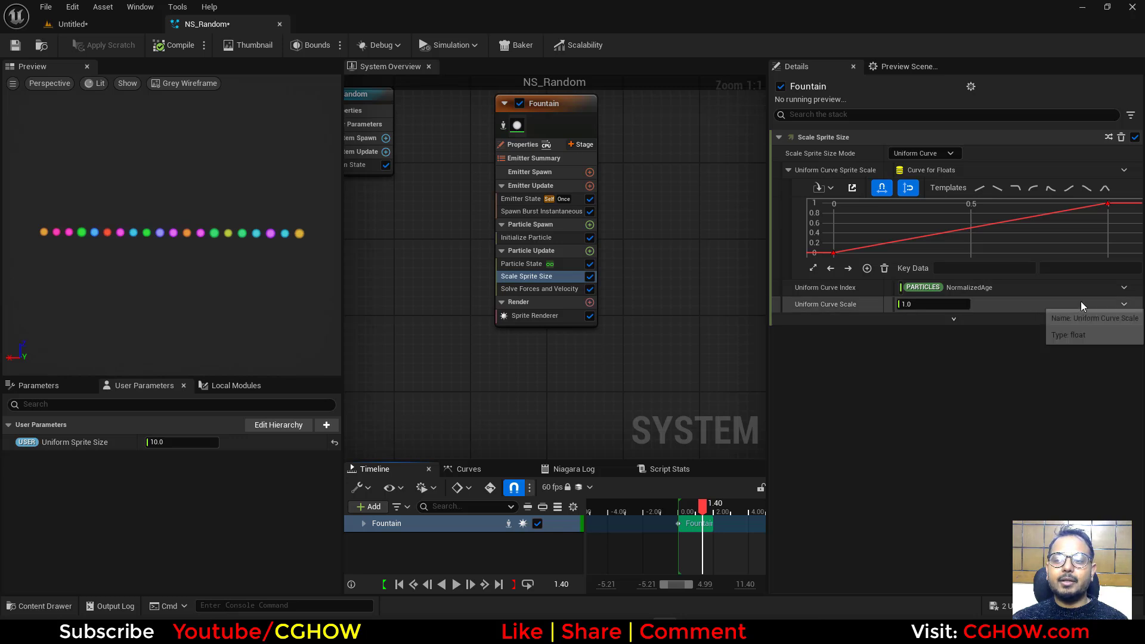
click(1124, 287)
text(exe)
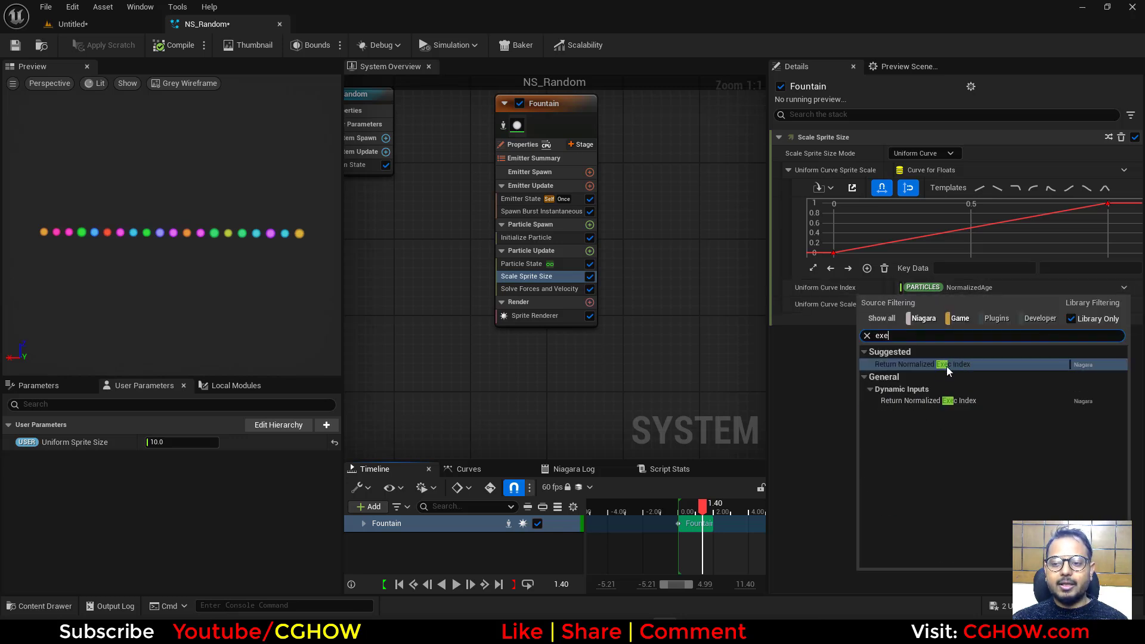
click(906, 365)
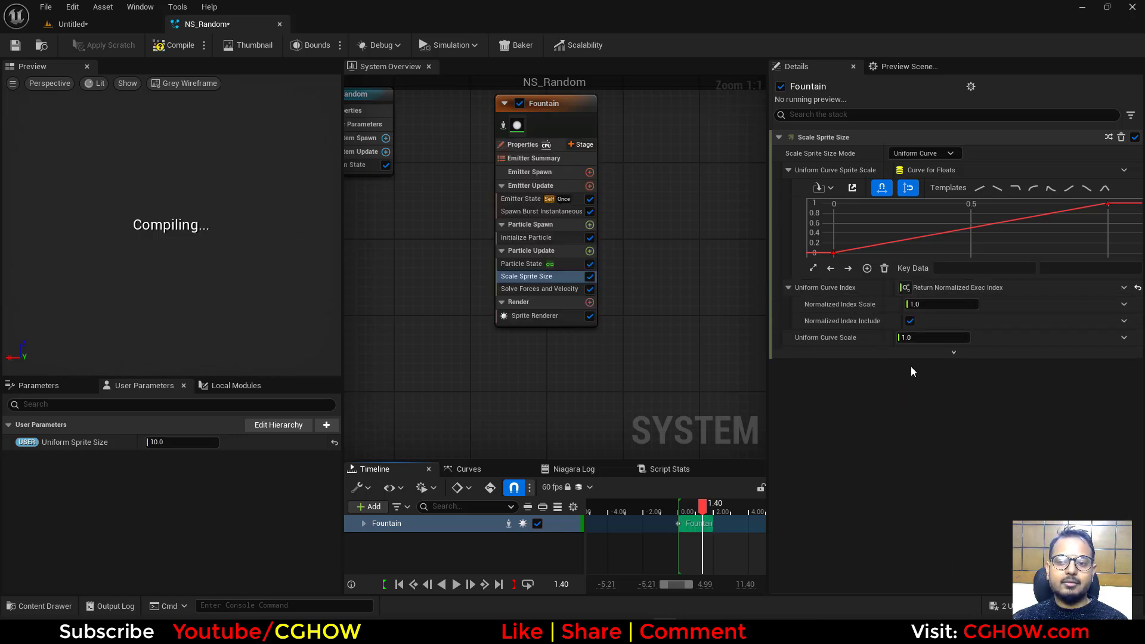
Switch the Scale Sprite Size Mode to Uniform and drive the Uniform Scale Factor with Random Range Float
click(941, 155)
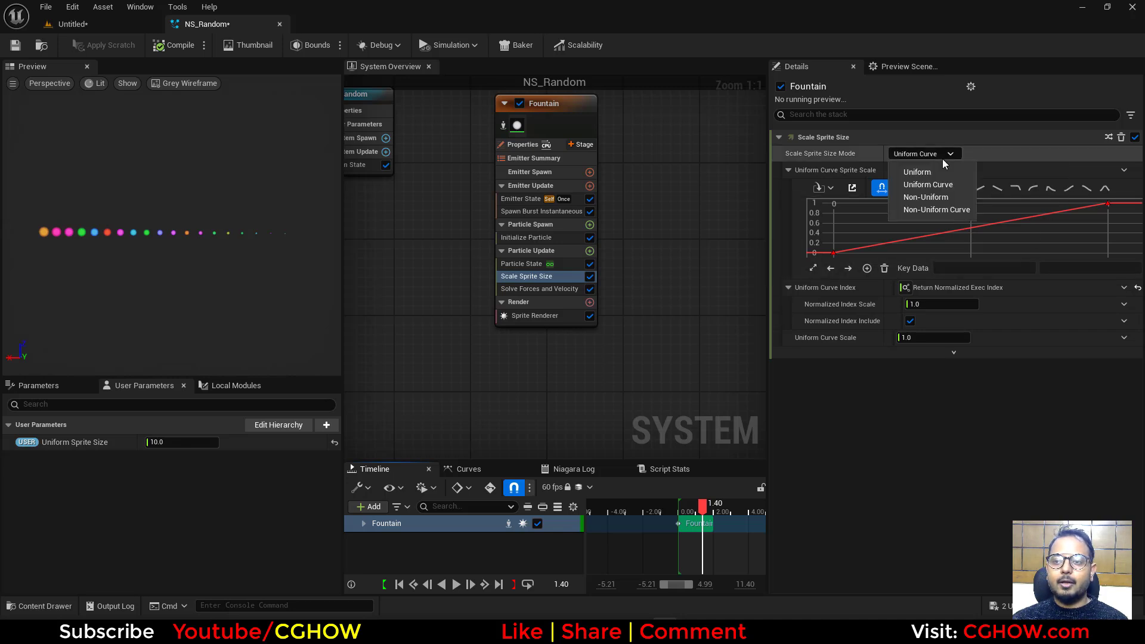
click(919, 174)
click(1124, 170)
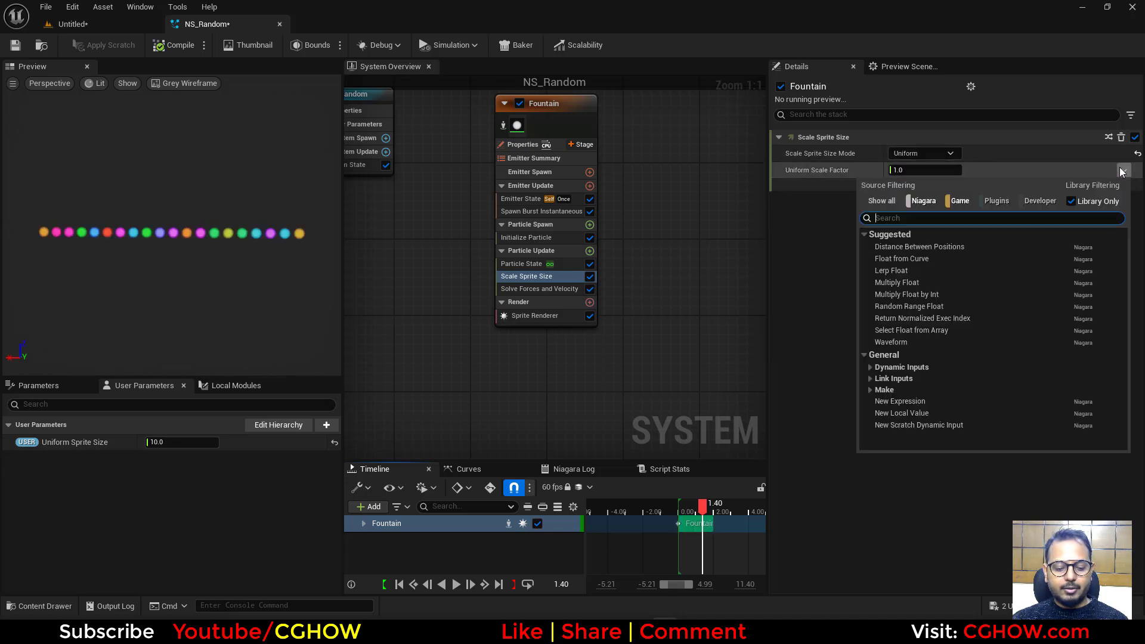
text(u)
key(BackSpace)
text(ran)
click(922, 244)
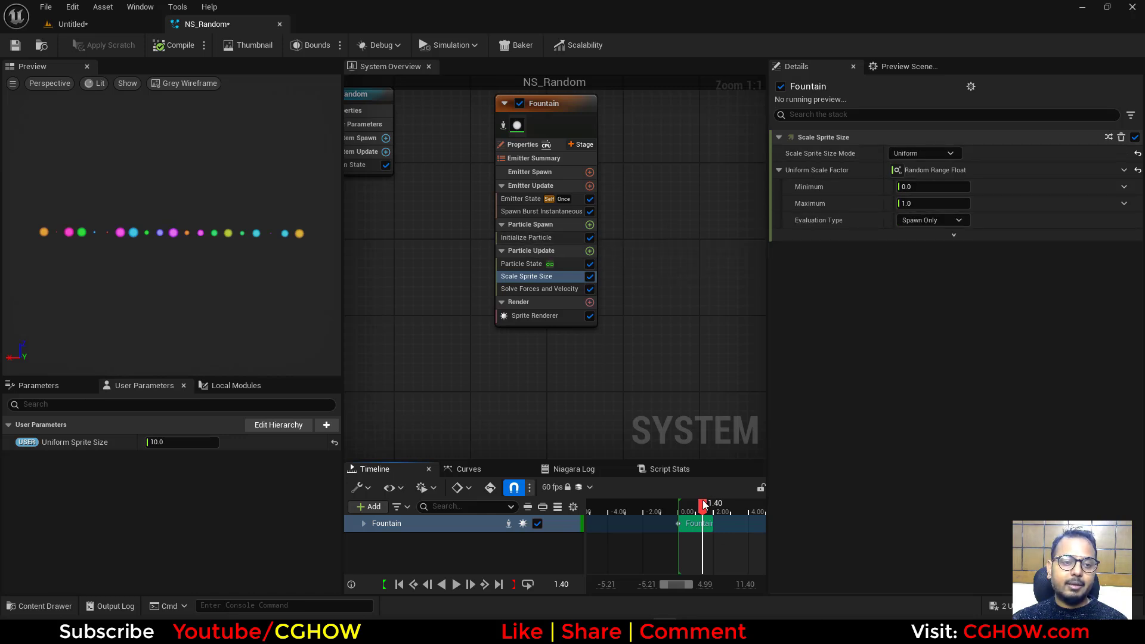
Set the scale factor's Evaluation Type to Every Frame and play and scrub the simulation to watch the sizes
click(929, 220)
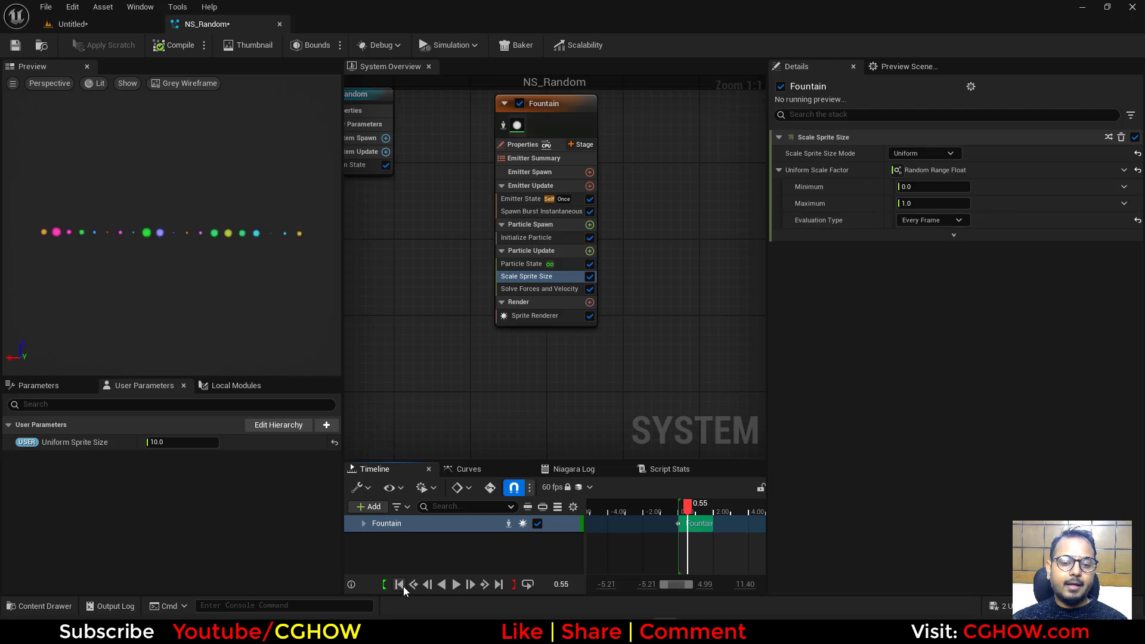
click(455, 584)
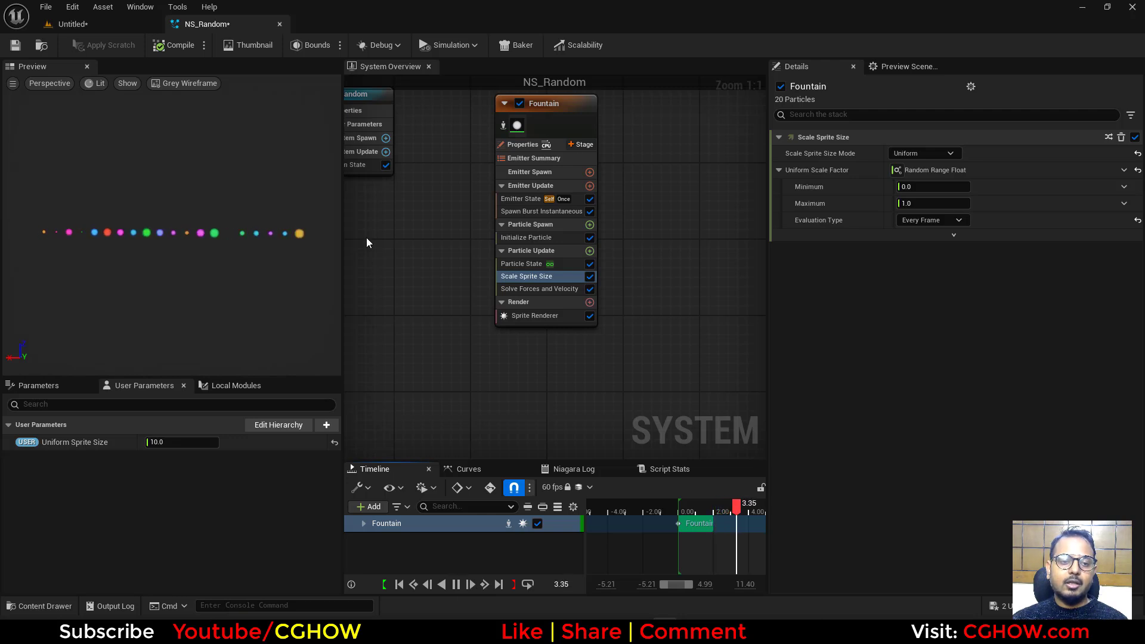
drag(730, 509, 639, 506)
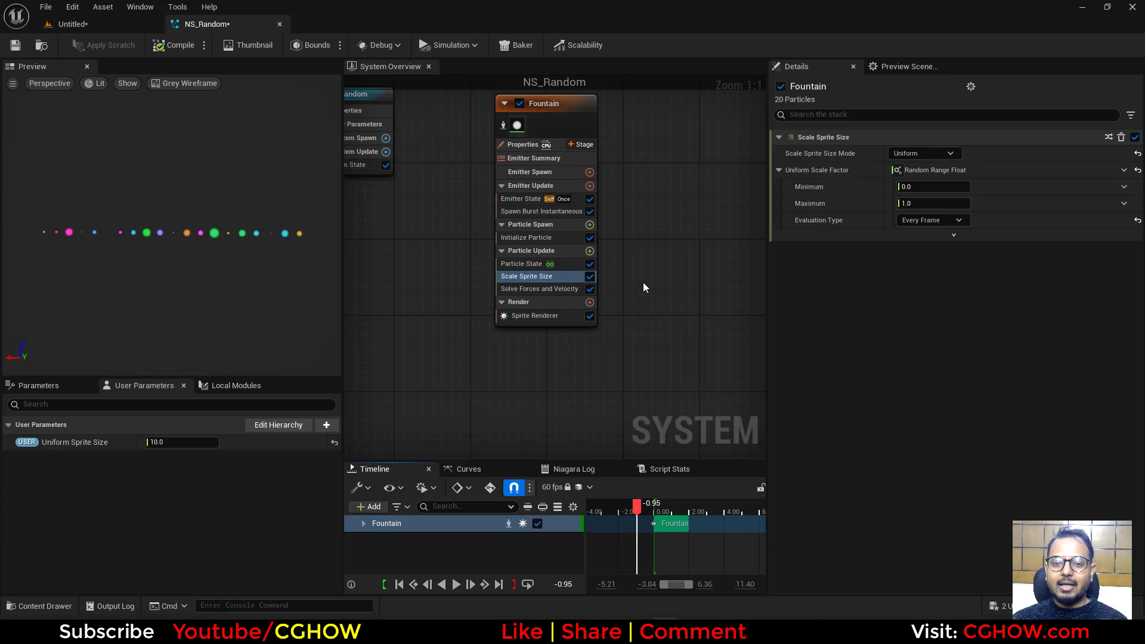
Review Initialize Particle's settings, delete the Scale Sprite Size module from Particle Update, and scrub the simulation
right_drag(644, 282, 639, 382)
click(522, 328)
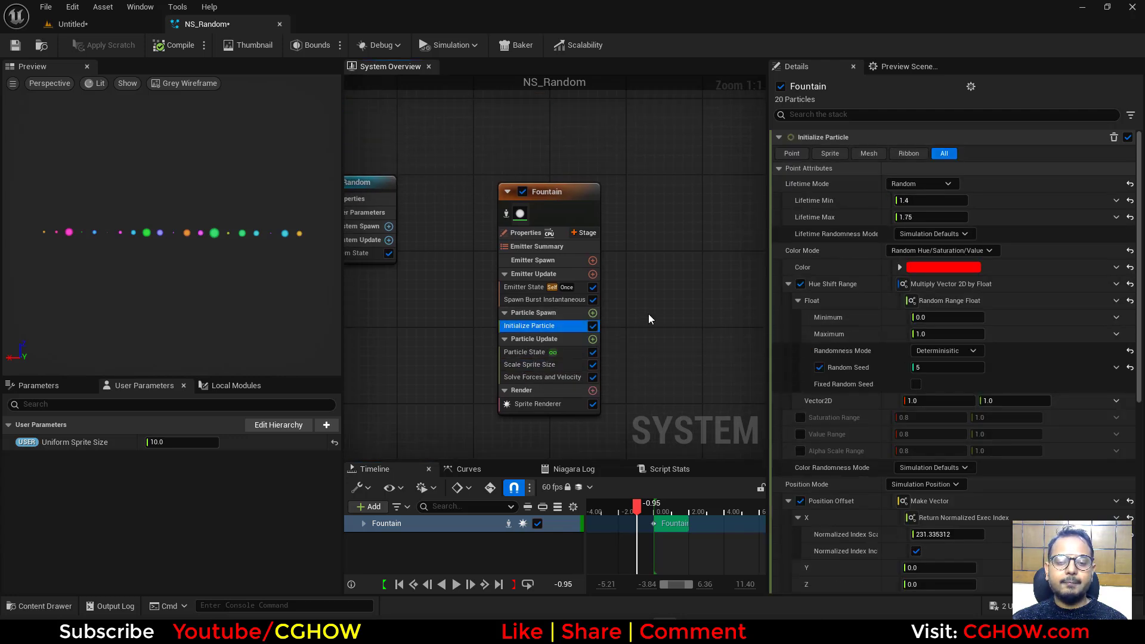
right_drag(596, 329, 599, 282)
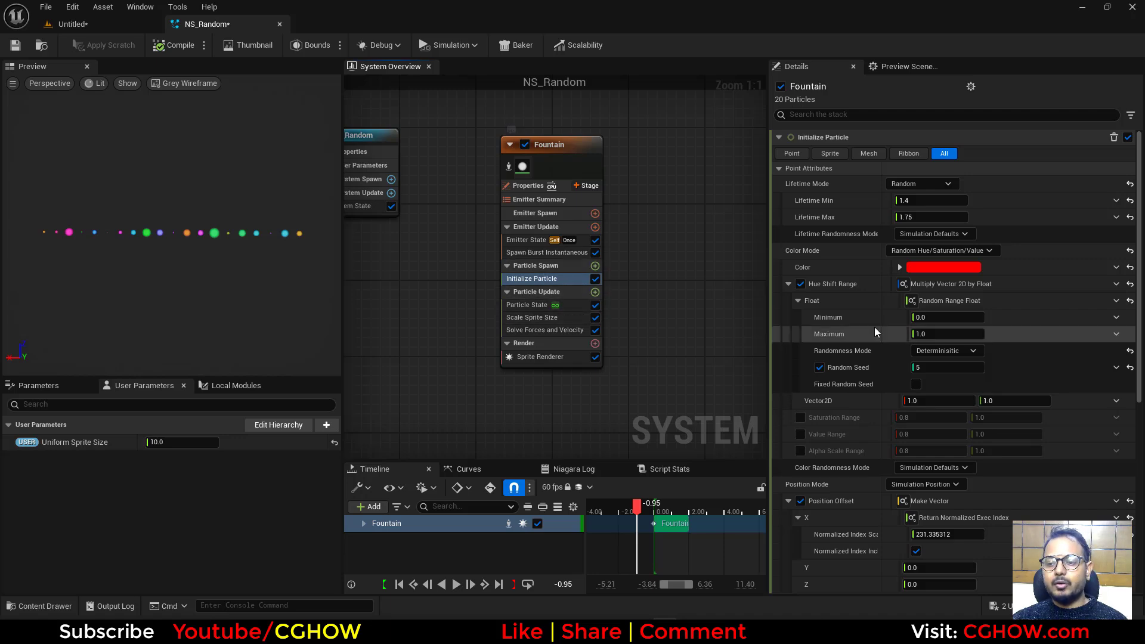
scroll(1011, 449, down, 5)
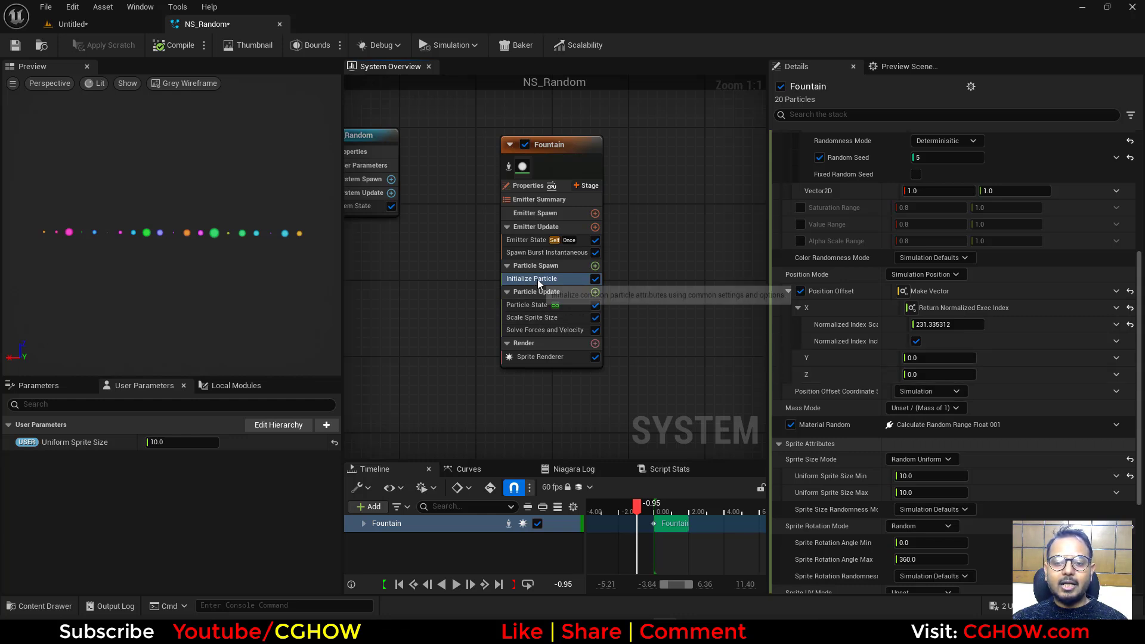
scroll(970, 496, down, 1)
click(559, 318)
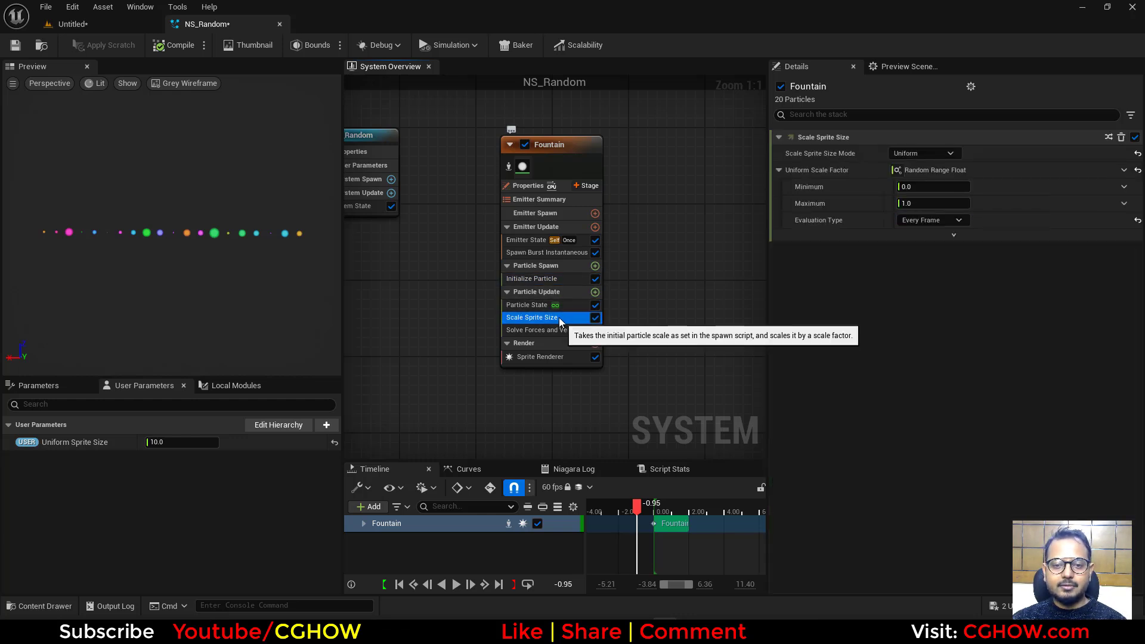
key(Delete)
click(542, 279)
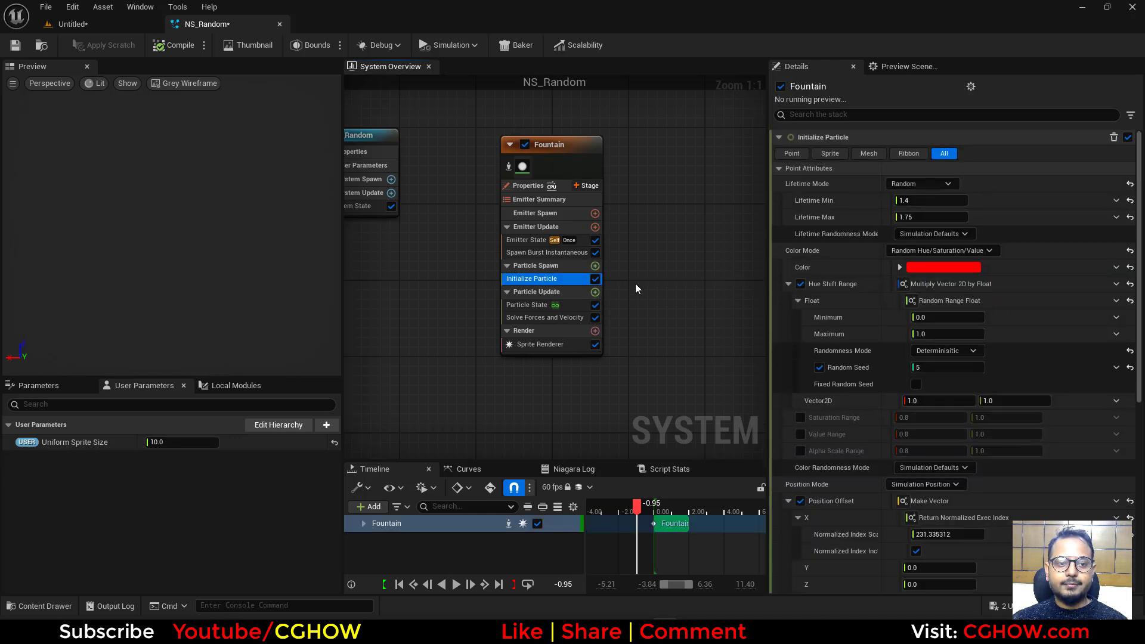
drag(668, 509, 687, 508)
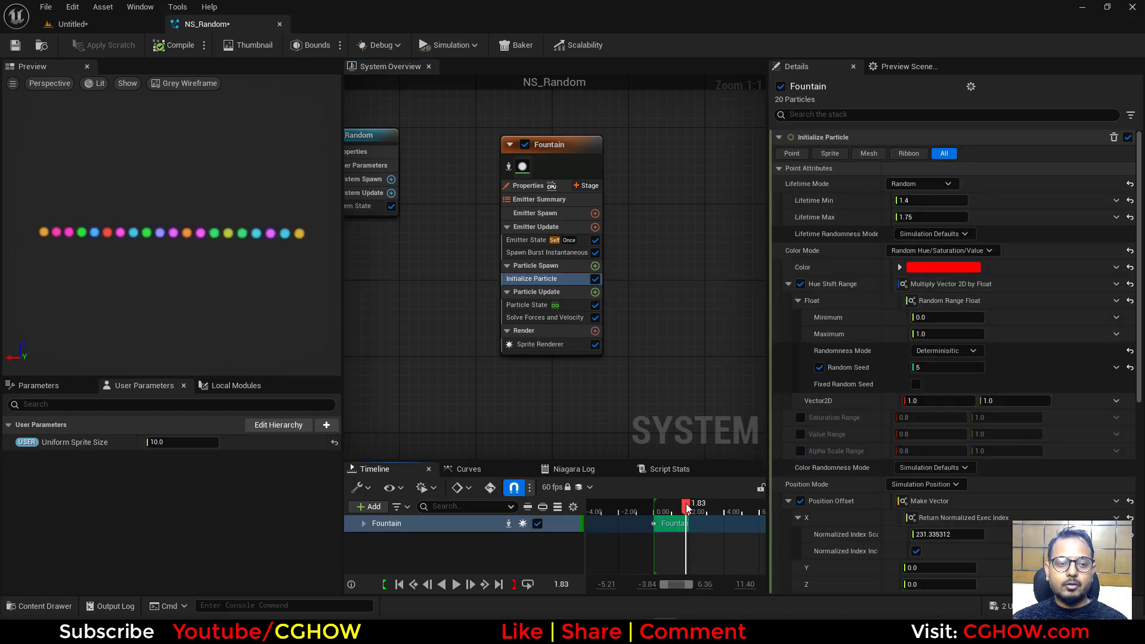
Raise the Position Offset's Z value, then drive it with Random Range Float using a Maximum of about 13.6
scroll(881, 497, down, 3)
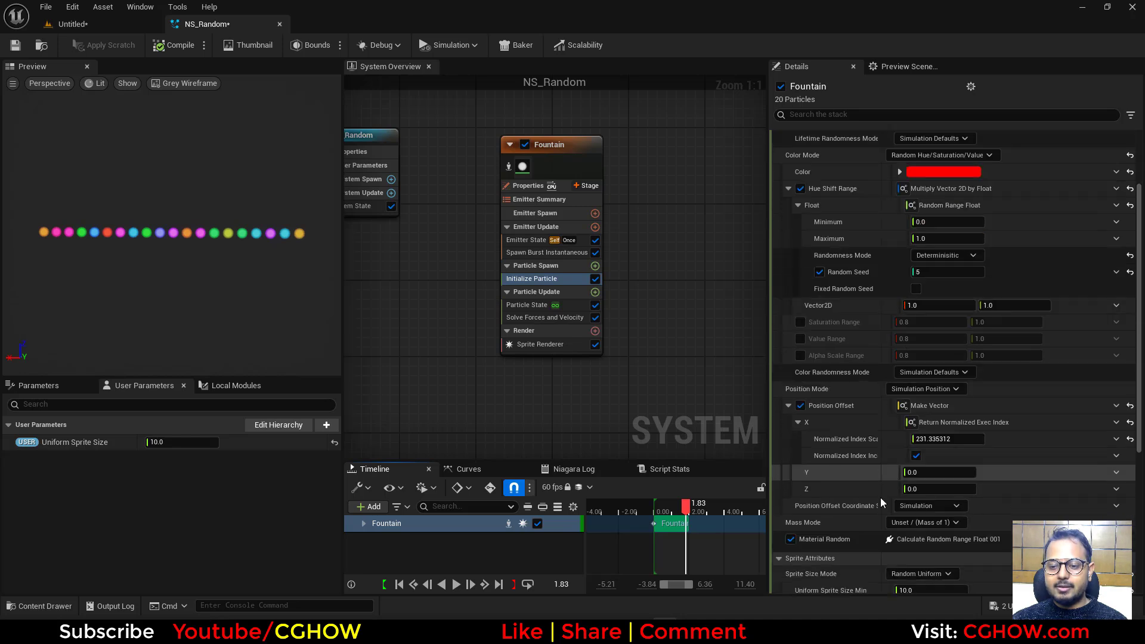
scroll(890, 460, down, 2)
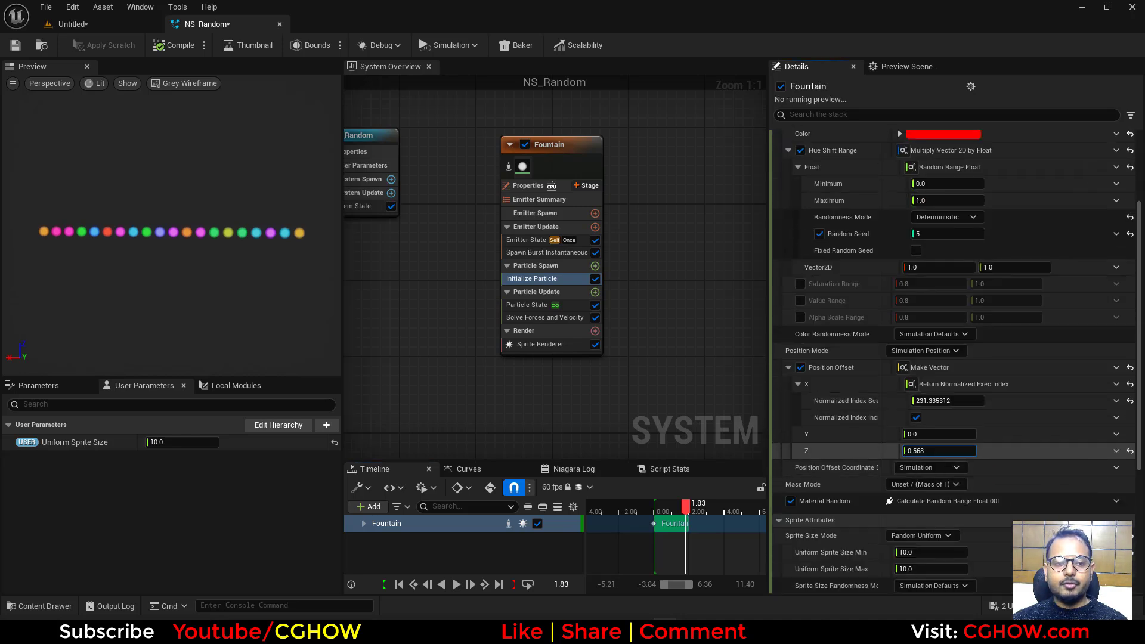
mouse_move(940, 451)
mouse_down()
mouse_move(1002, 451)
mouse_move(961, 451)
mouse_up()
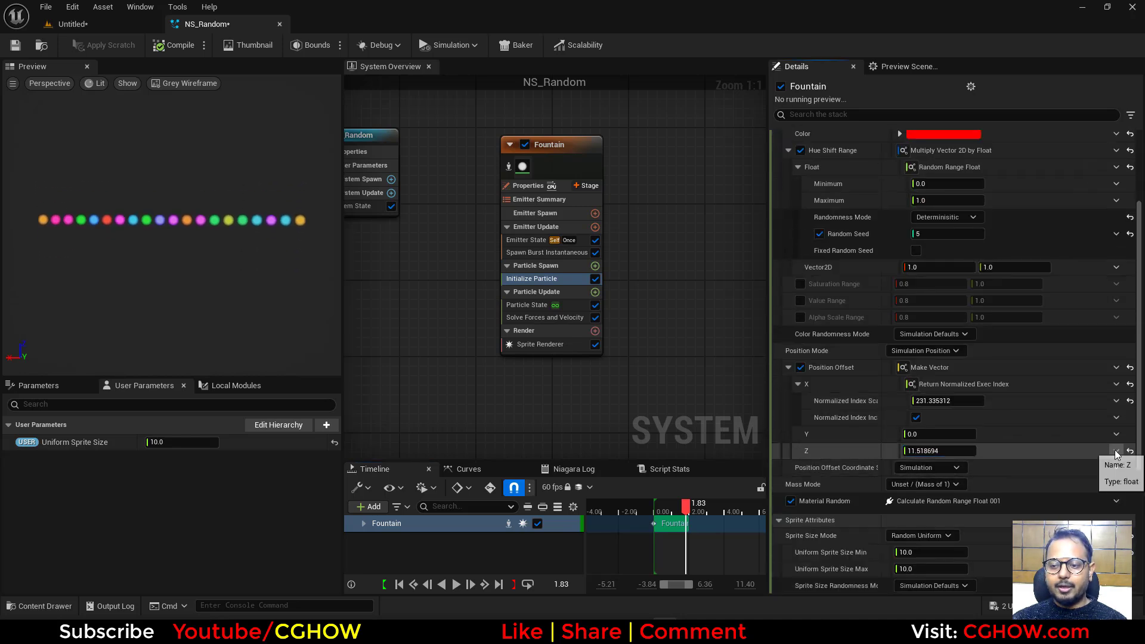
click(1116, 452)
text(uni)
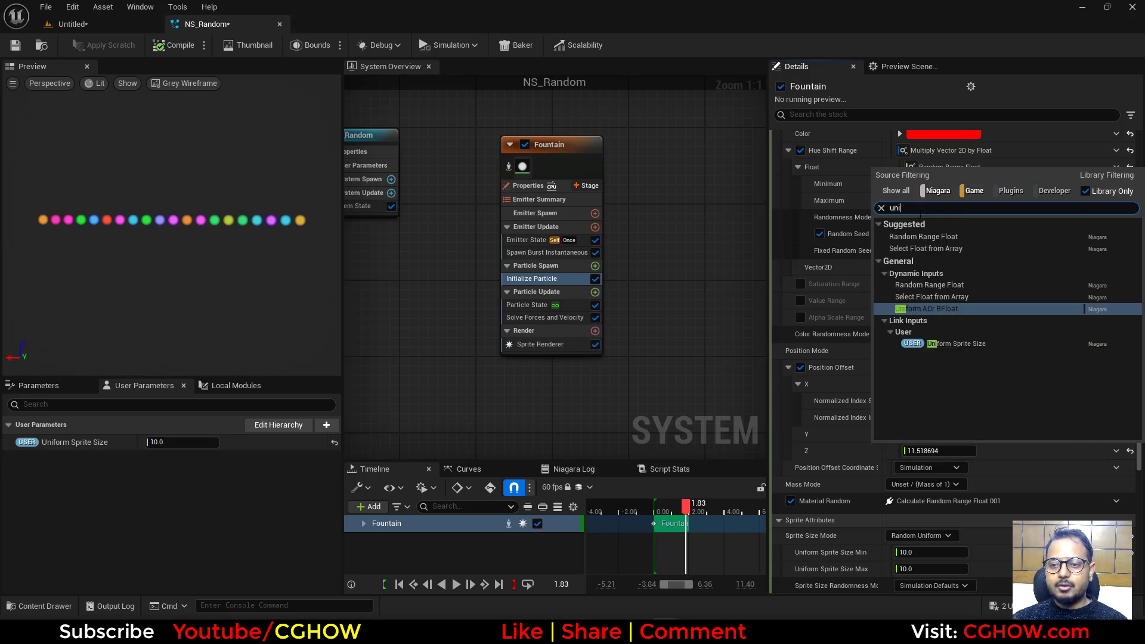
click(913, 237)
drag(928, 485, 954, 485)
Drive Position Offset Z with Uniform A Or B Float, setting A to 0, B to about 25.2 and Distribution Weight to about -0.17
click(1117, 452)
text(uni)
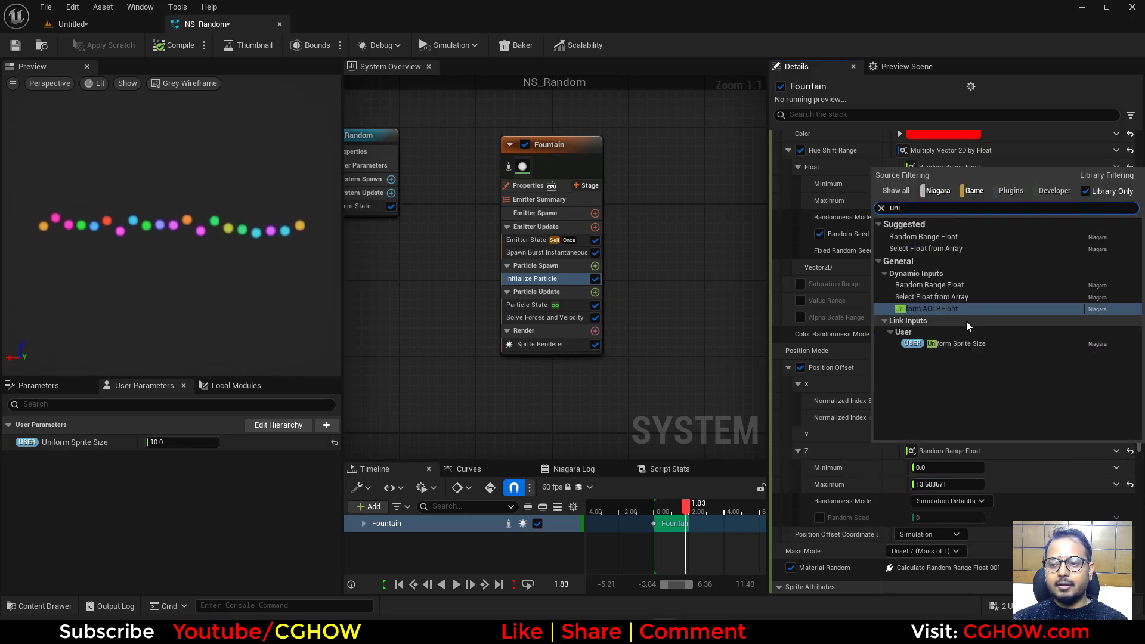
click(928, 309)
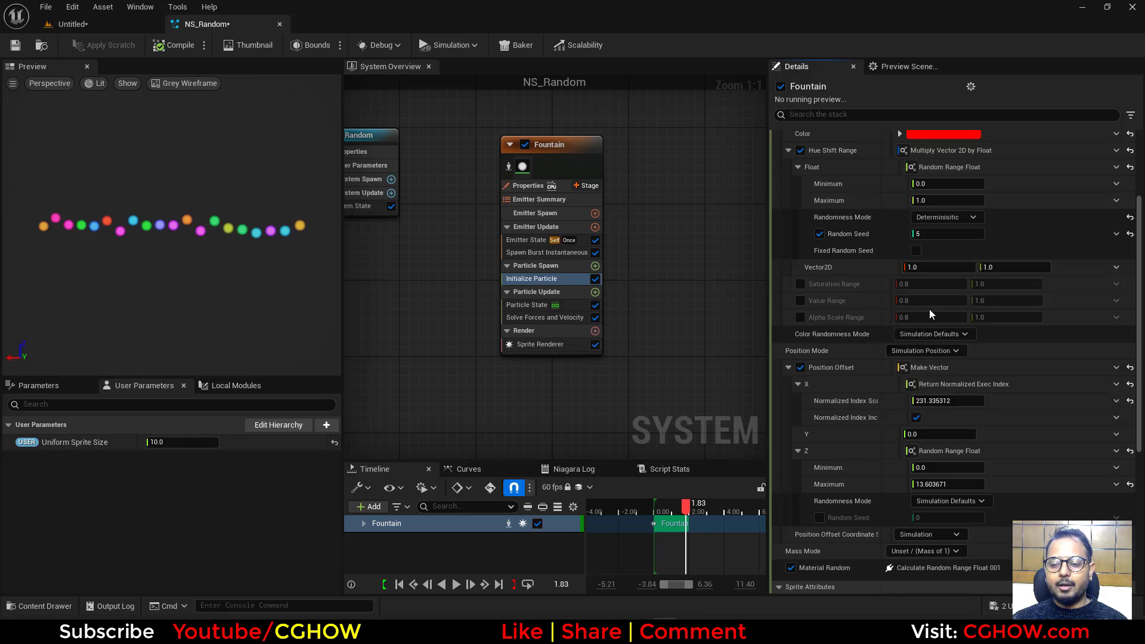
click(934, 501)
text(.2)
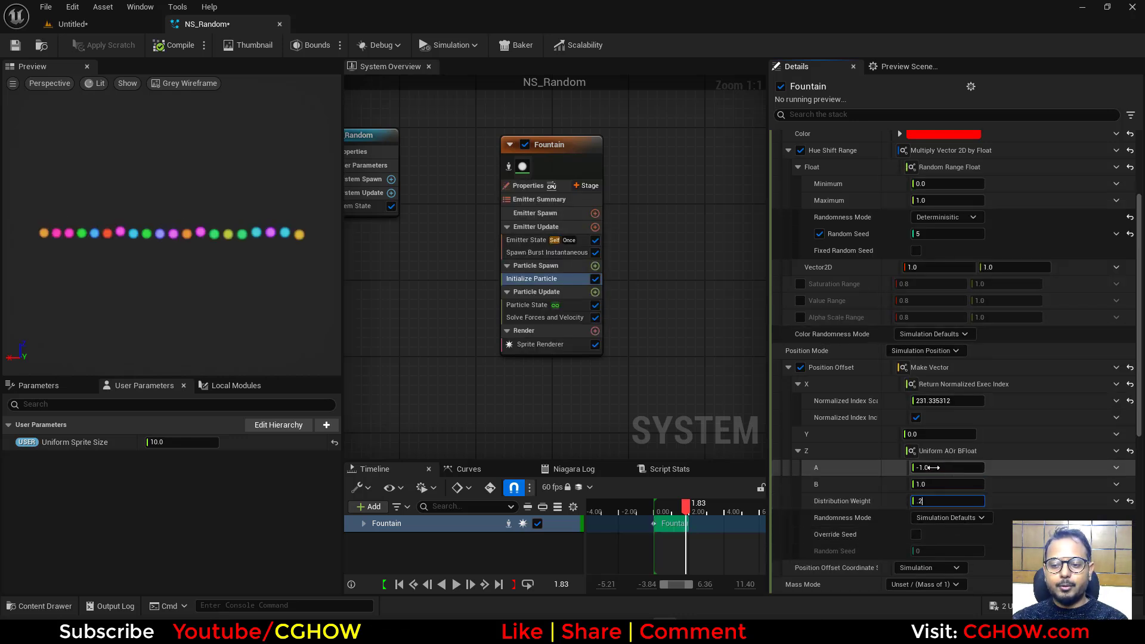
text(0)
key(Return)
mouse_move(949, 484)
mouse_down()
mouse_move(985, 484)
mouse_move(973, 501)
mouse_move(922, 501)
mouse_move(972, 501)
mouse_move(936, 501)
mouse_up()
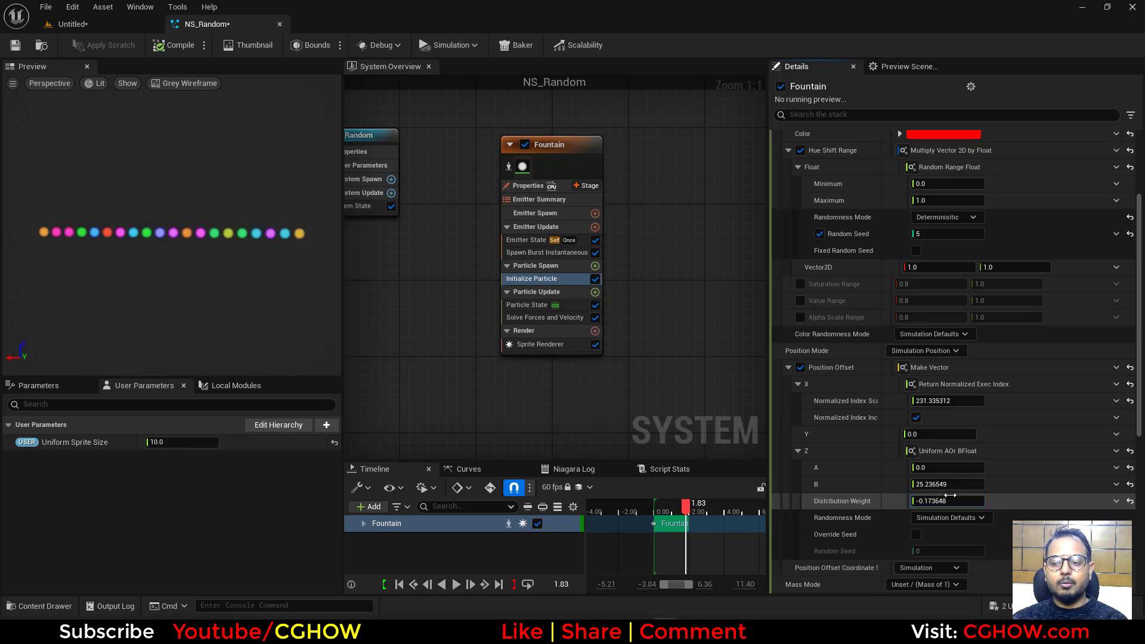
Drive Position Offset Z with Float from Curve and link its CurveIndex to Return Normalized Exec Index
click(1116, 451)
text(curve)
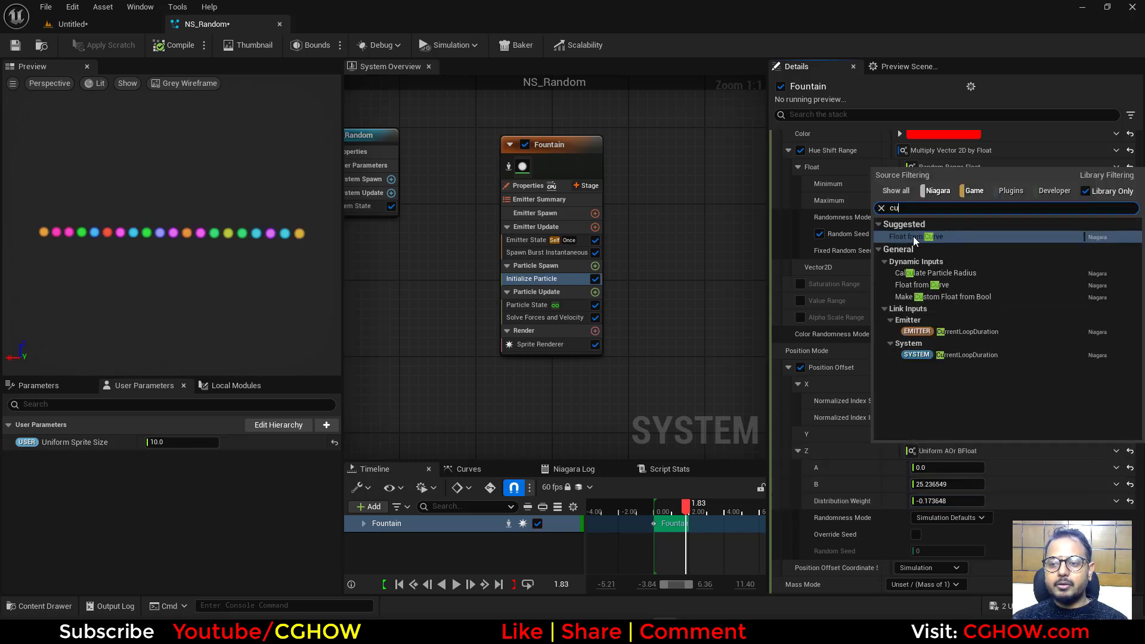
click(914, 236)
scroll(957, 362, down, 6)
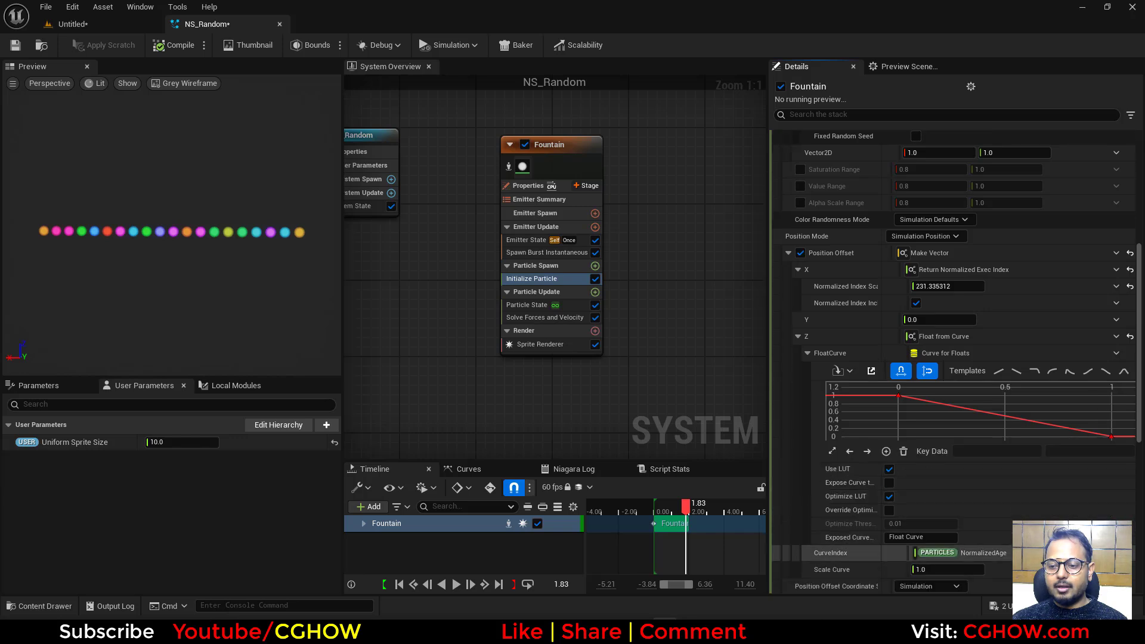
click(1117, 553)
text(exe)
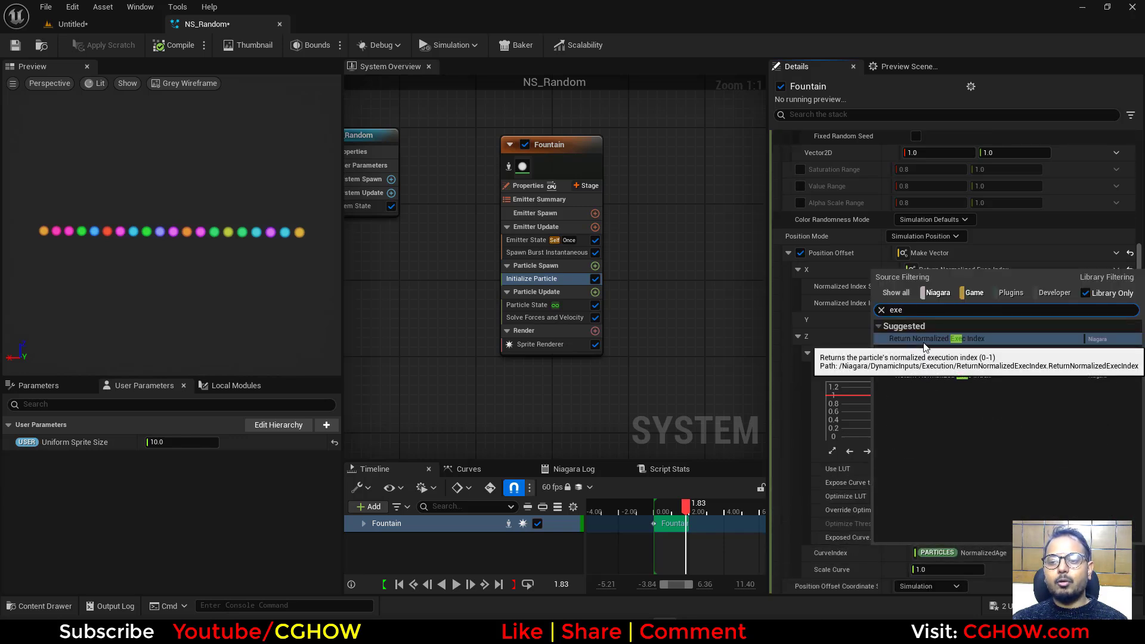
click(925, 340)
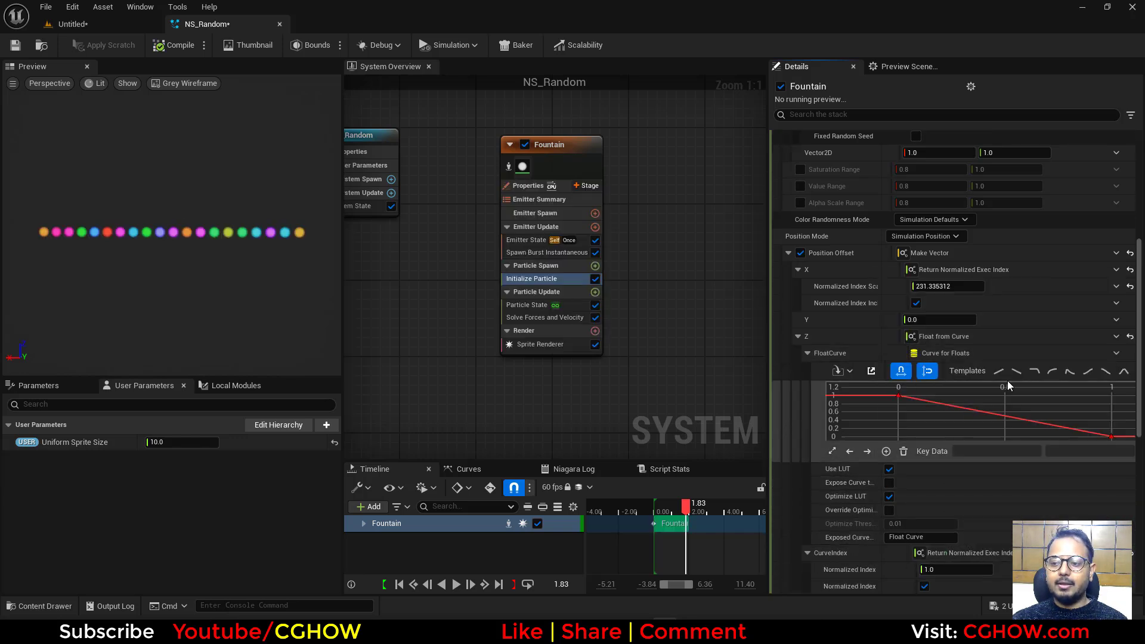
Apply the bell-shaped template to the Z float curve, raise its middle key to about 42.5, and steepen both end tangents into an arch
click(1124, 372)
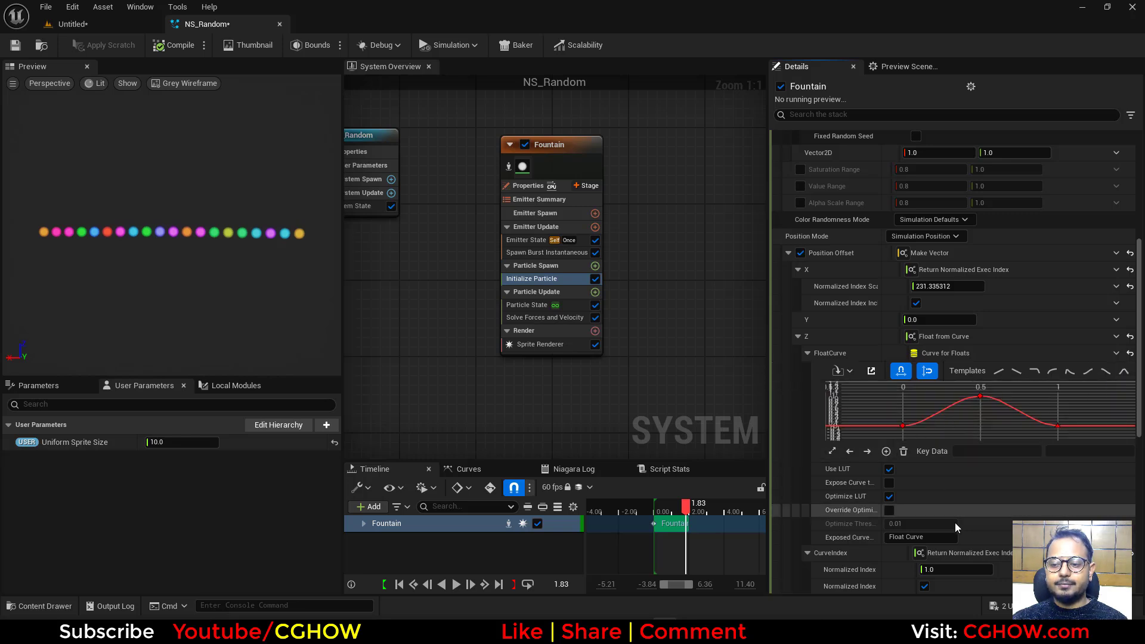
drag(1062, 449, 1124, 449)
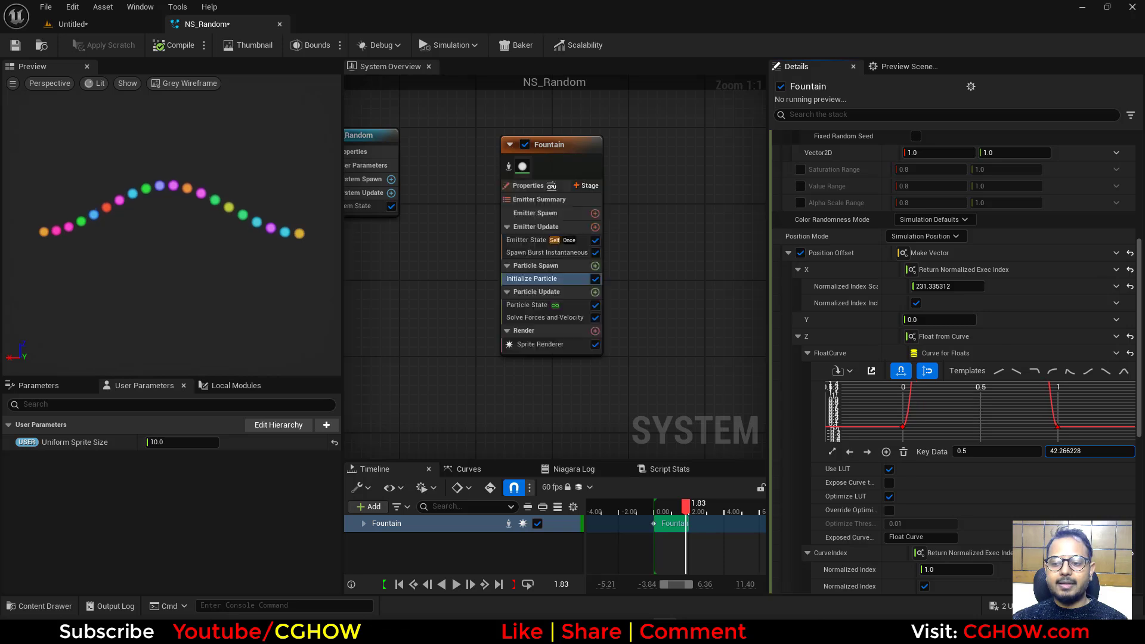
click(833, 452)
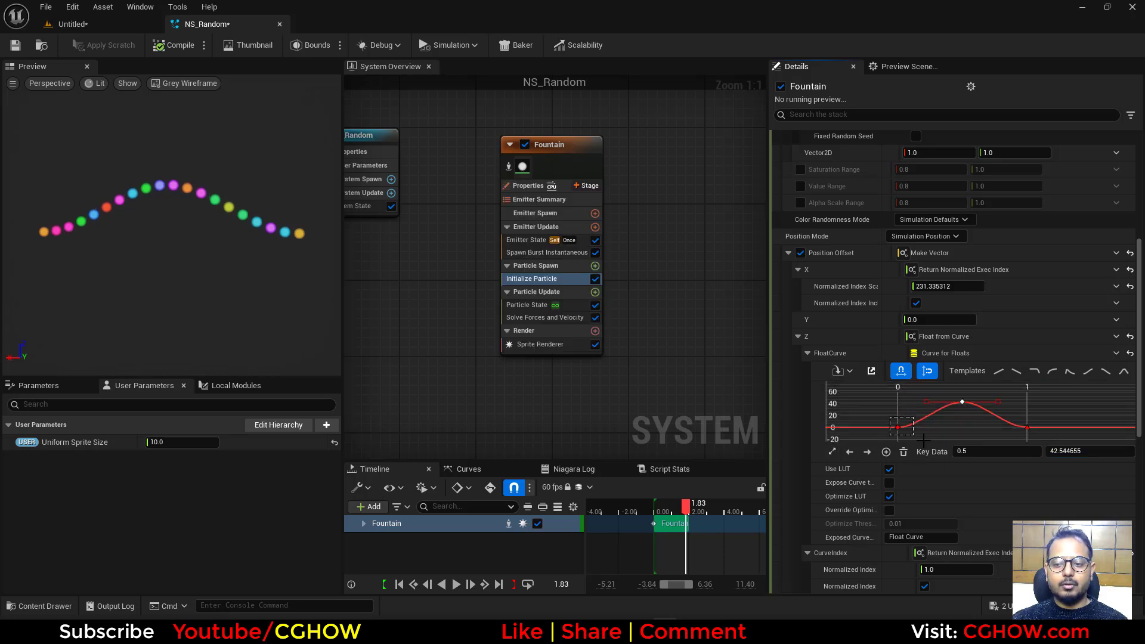
drag(933, 427, 919, 407)
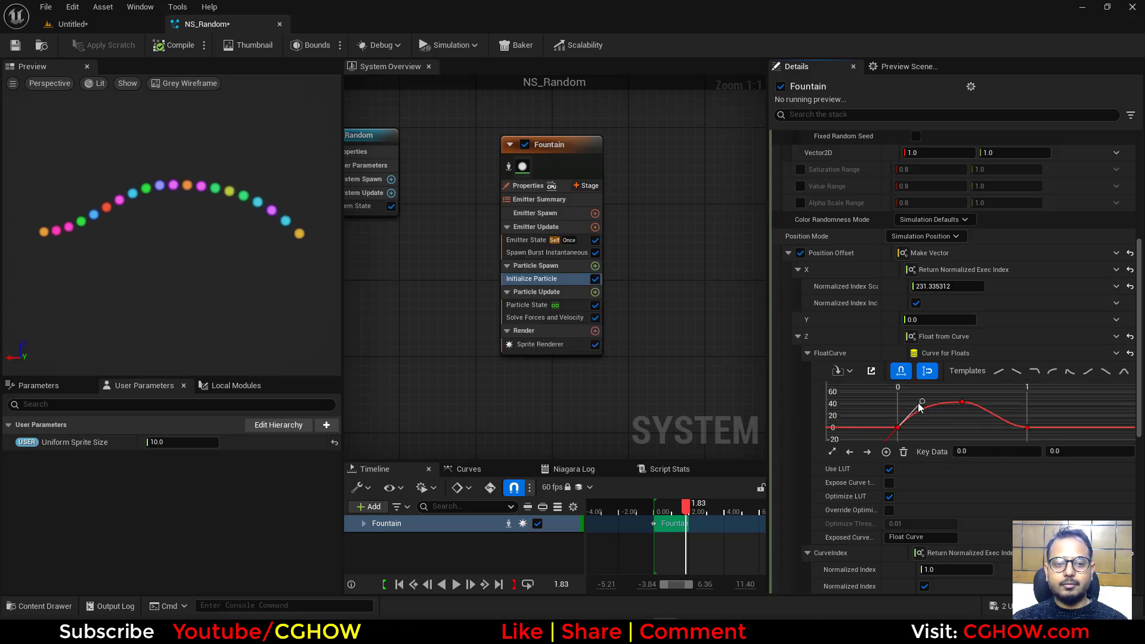
drag(984, 429, 999, 407)
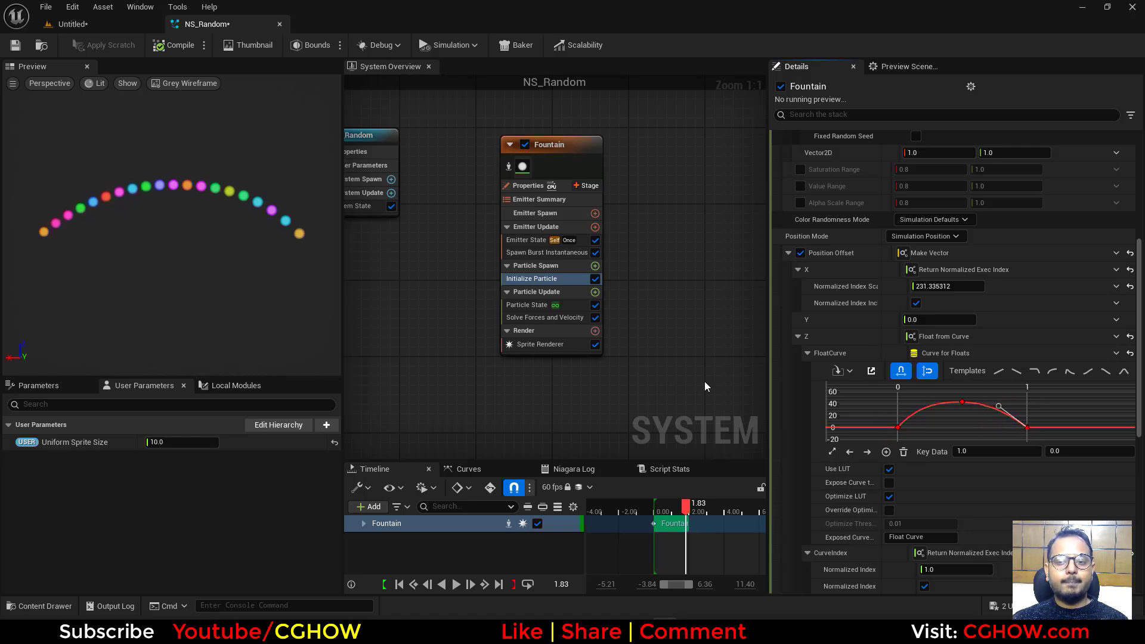